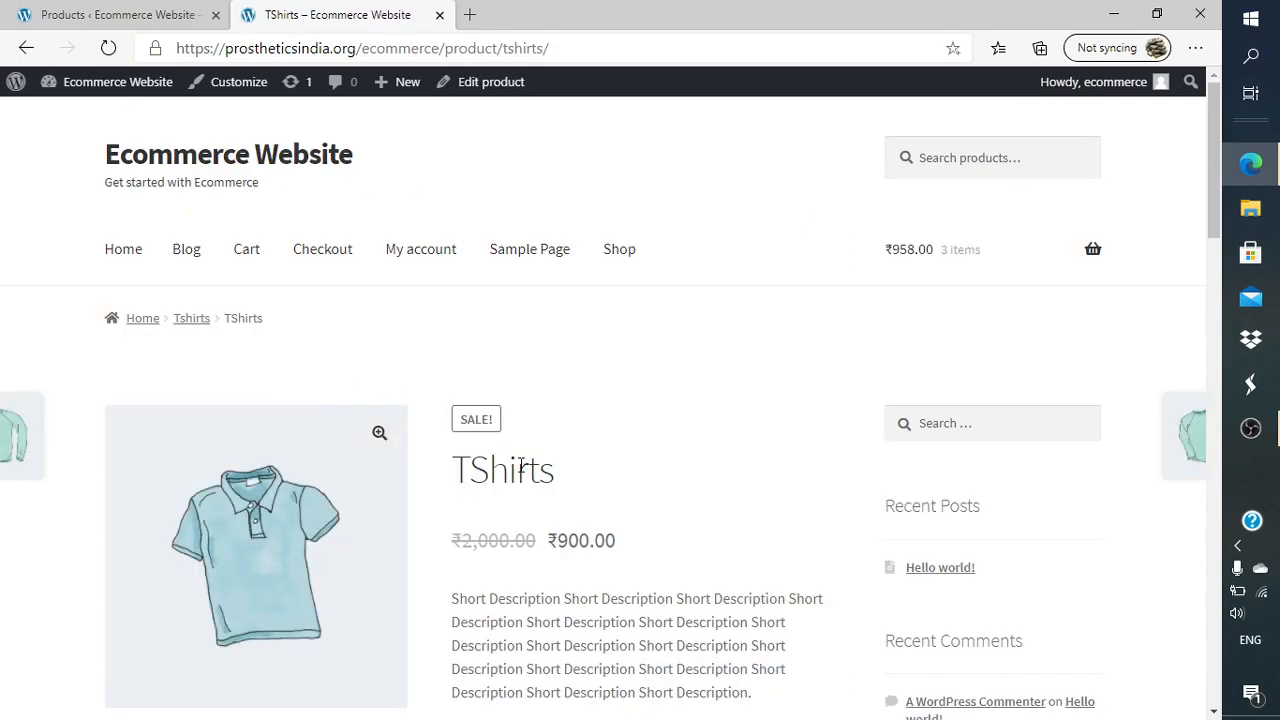
Review the TShirts product page and view its grey, red and blue gallery images.
scroll(520, 466, "down", 9)
scroll(518, 470, "up", 4)
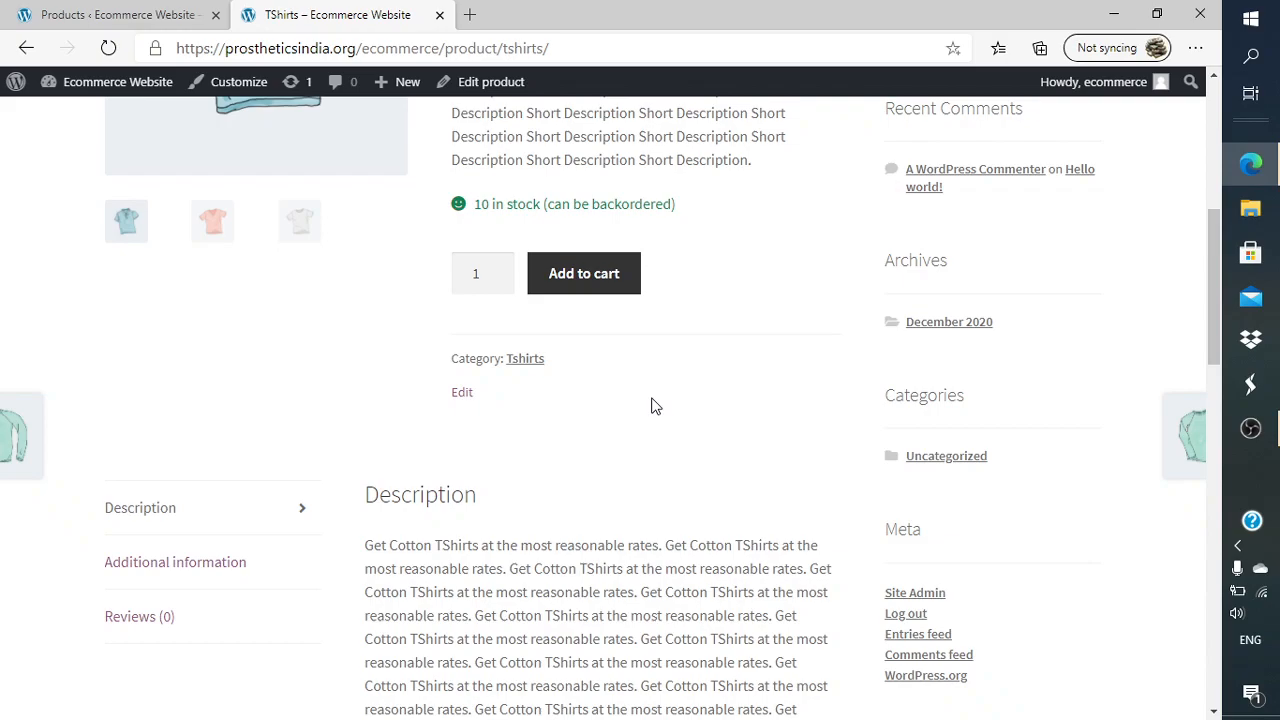
scroll(651, 405, "up", 5)
scroll(651, 405, "down", 2)
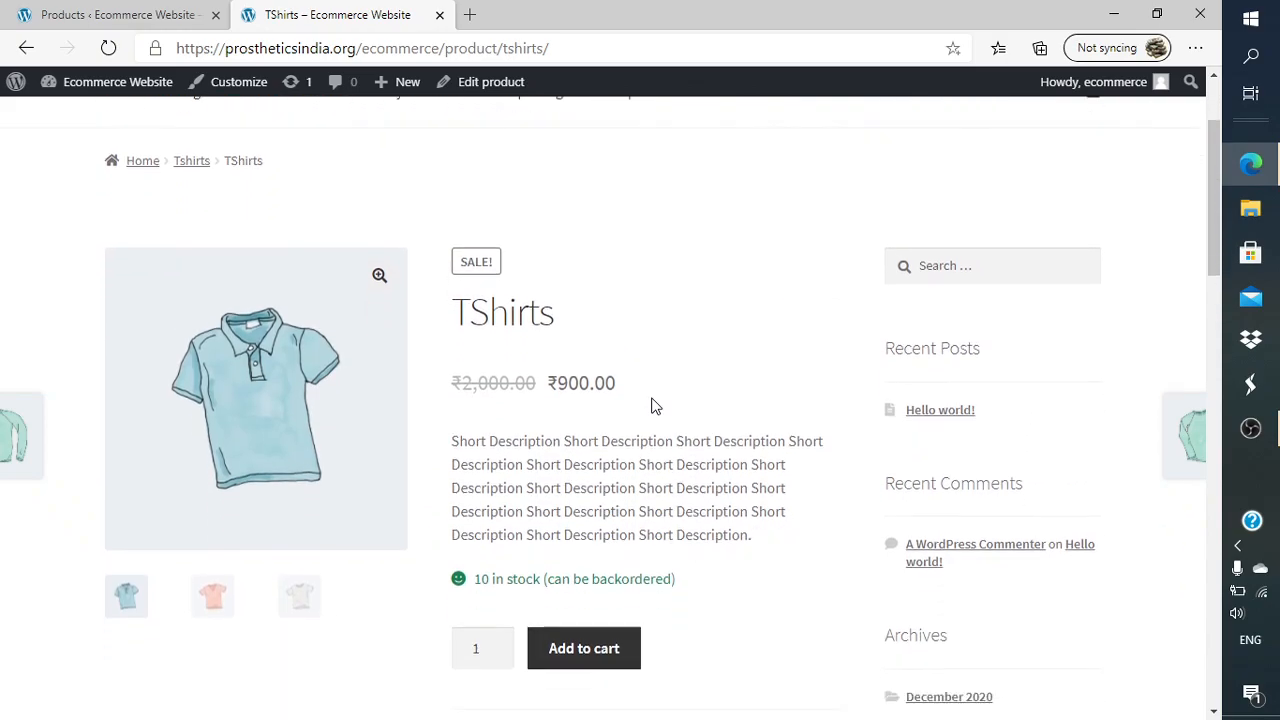
left_click(297, 566)
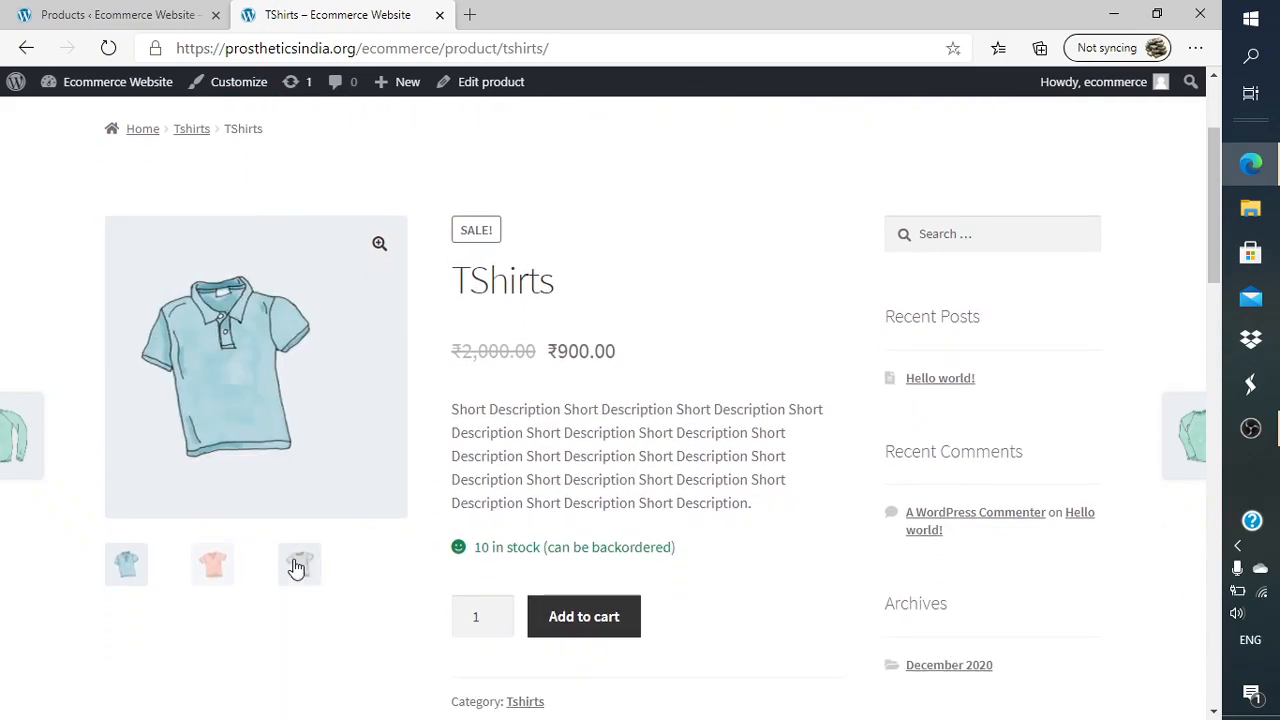
left_click(228, 574)
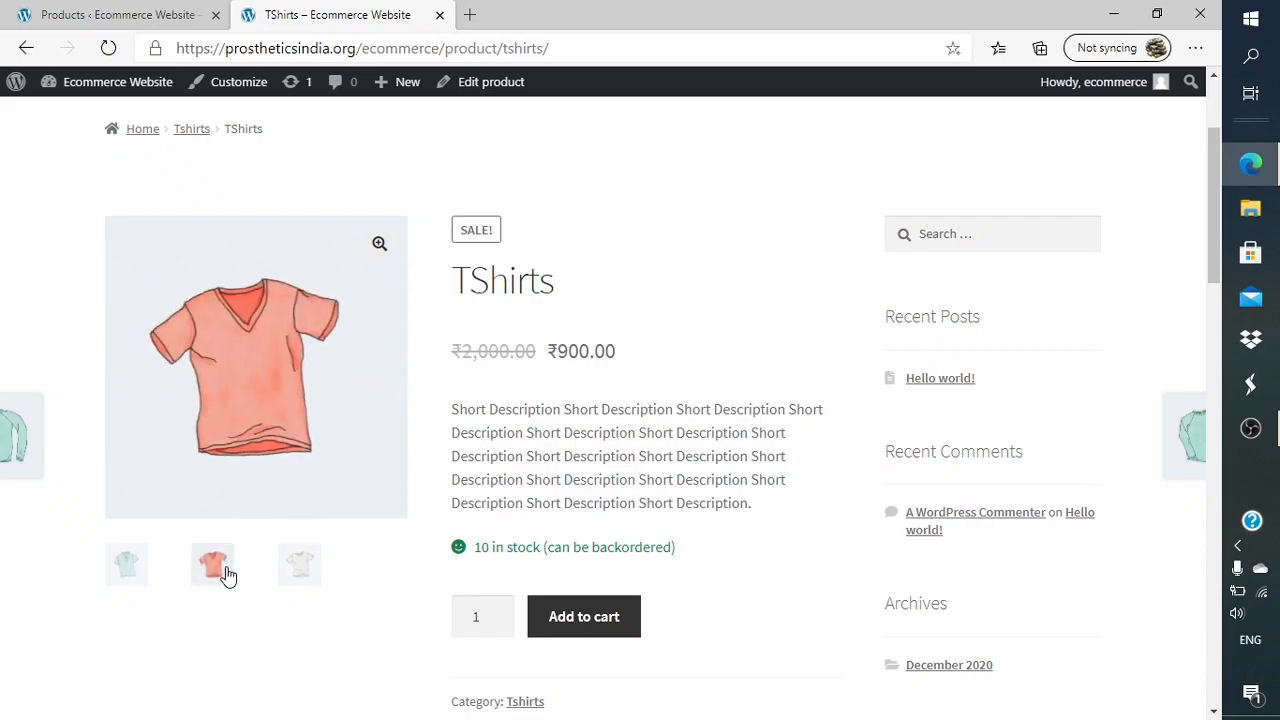
left_click(134, 565)
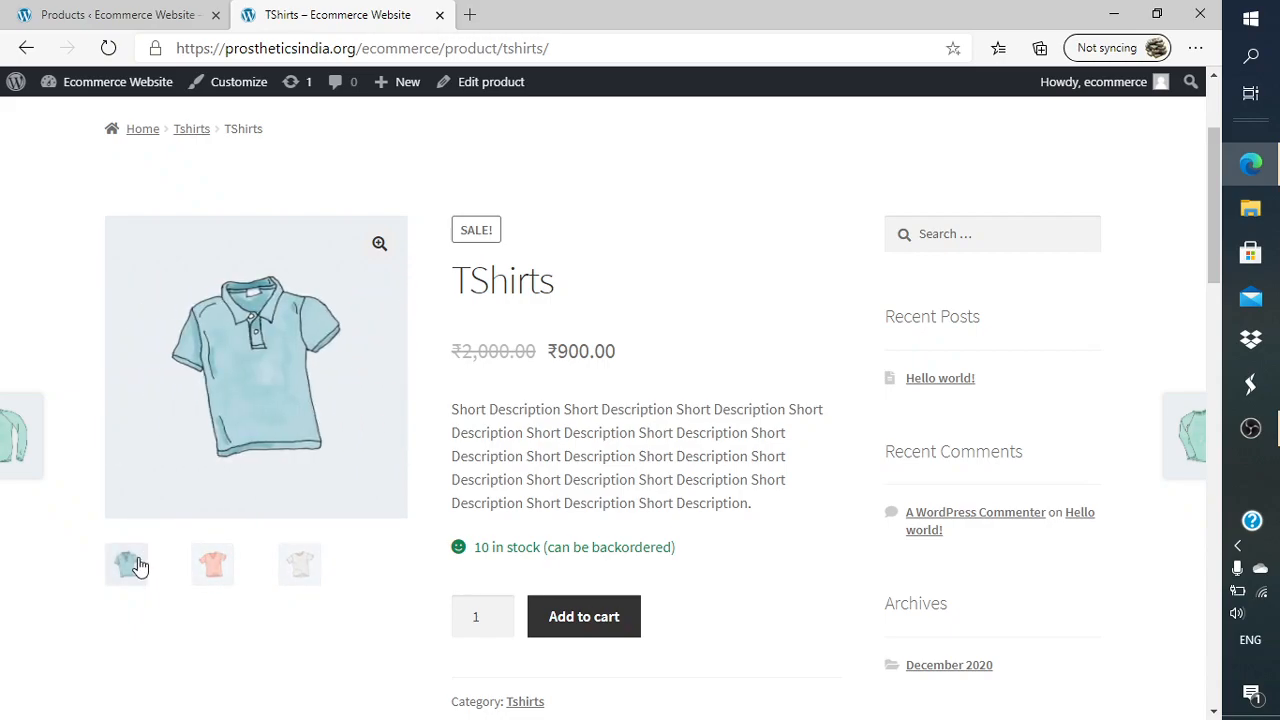
left_click(218, 566)
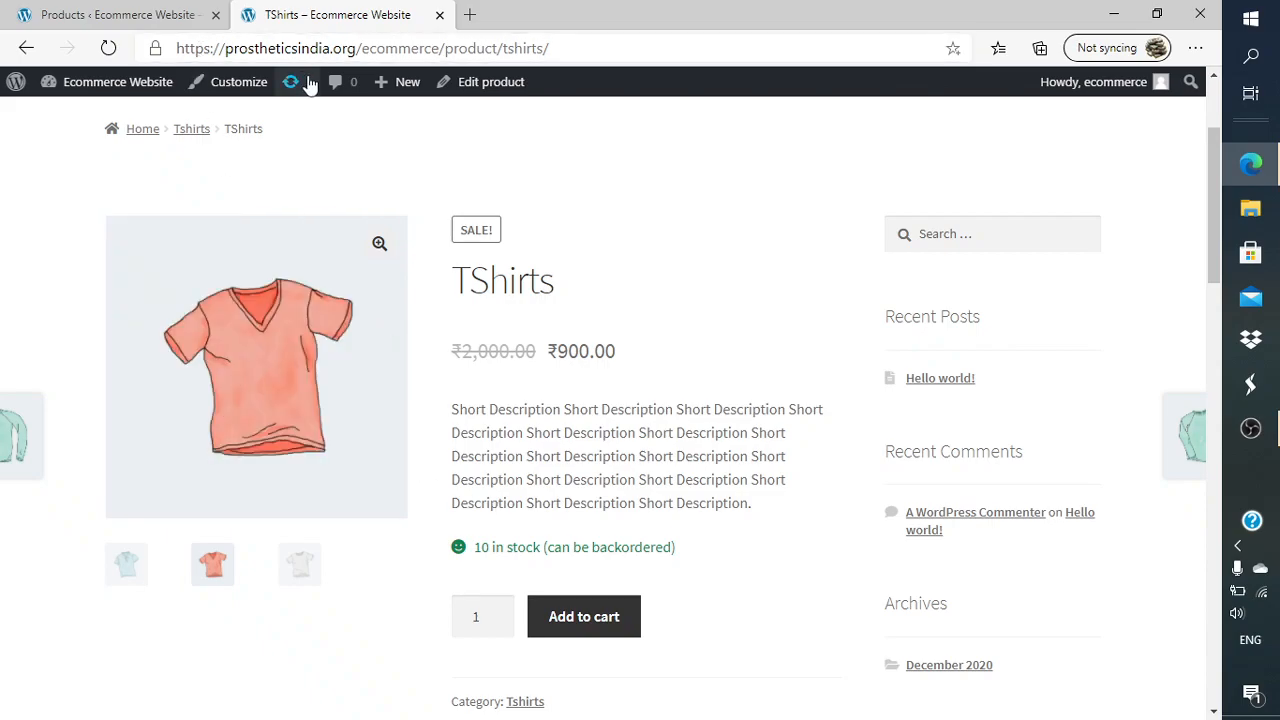
Open the TShirts product for editing in a new browser tab and switch to that tab.
right_click(456, 84)
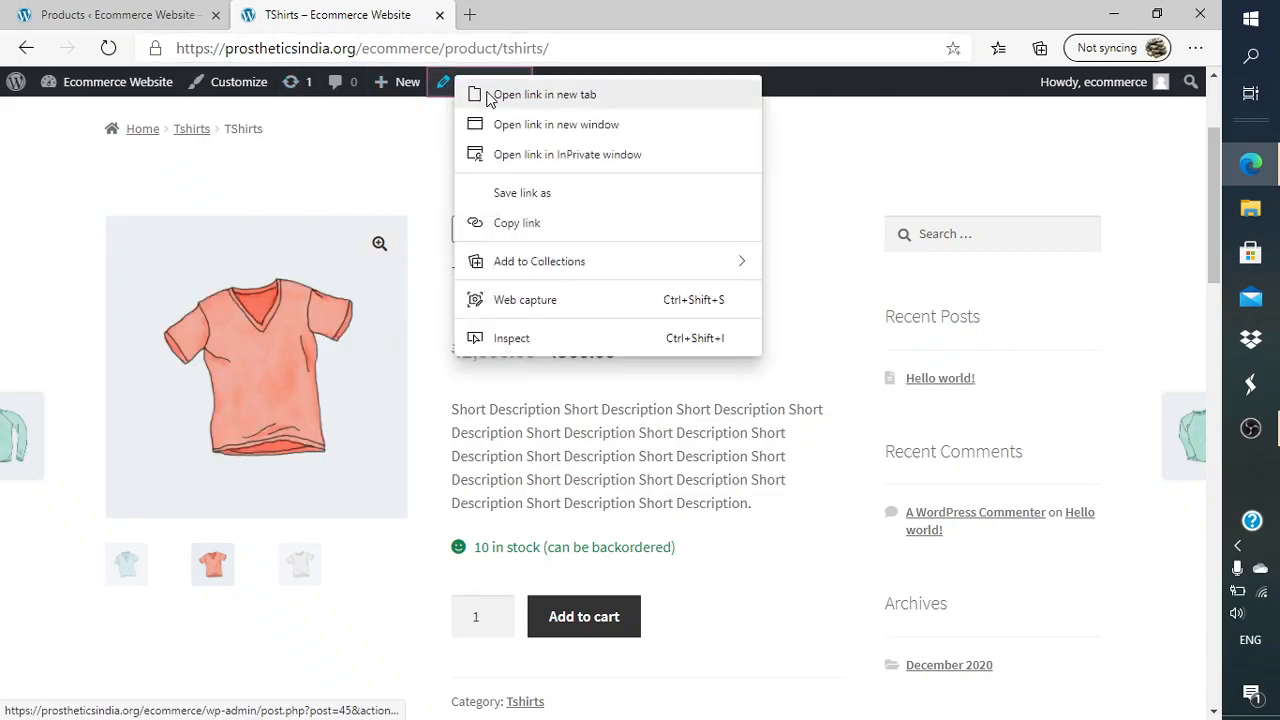
left_click(462, 94)
left_click(527, 12)
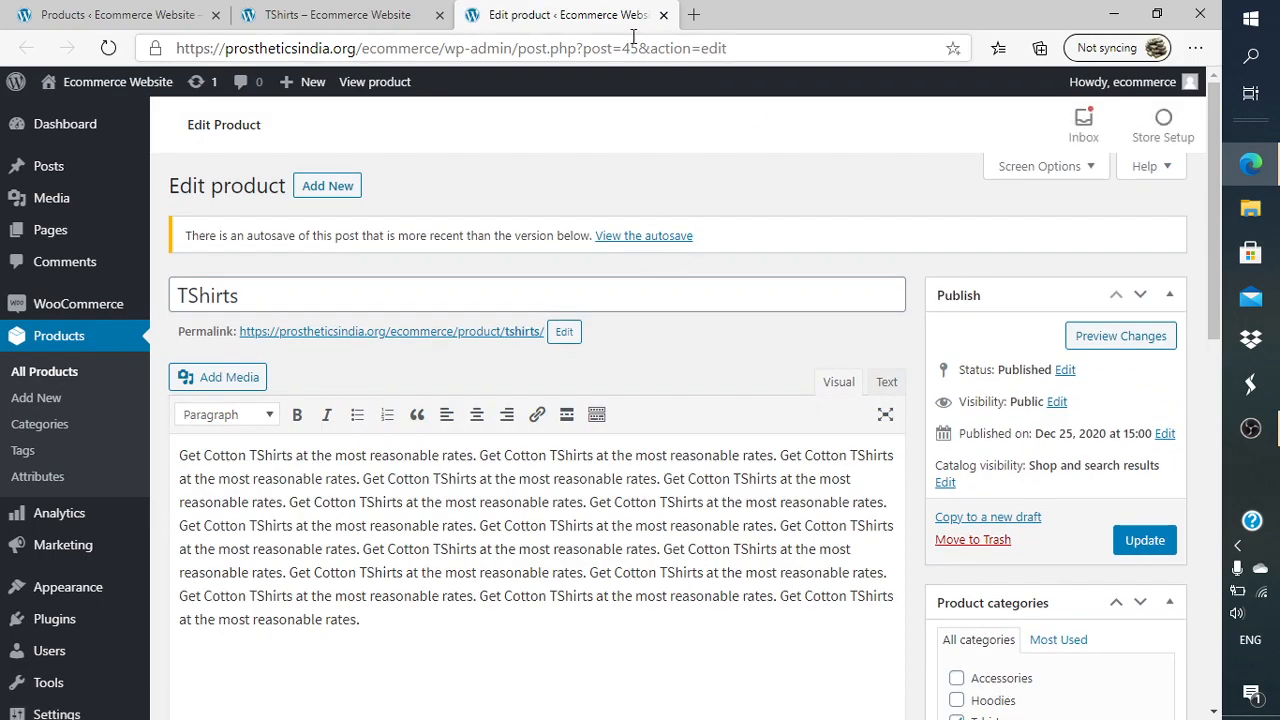
Set the product type in the TShirts product data to Variable product.
scroll(505, 260, "down", 8)
scroll(505, 260, "up", 3)
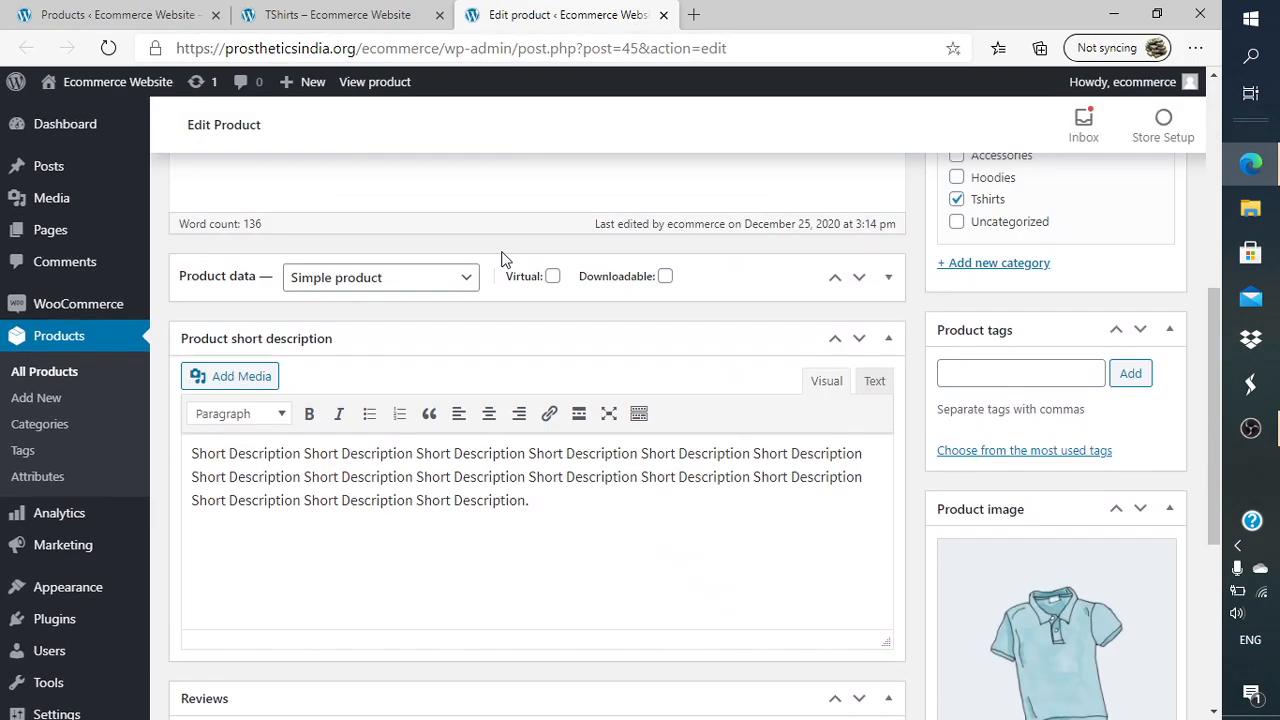
left_click(434, 286)
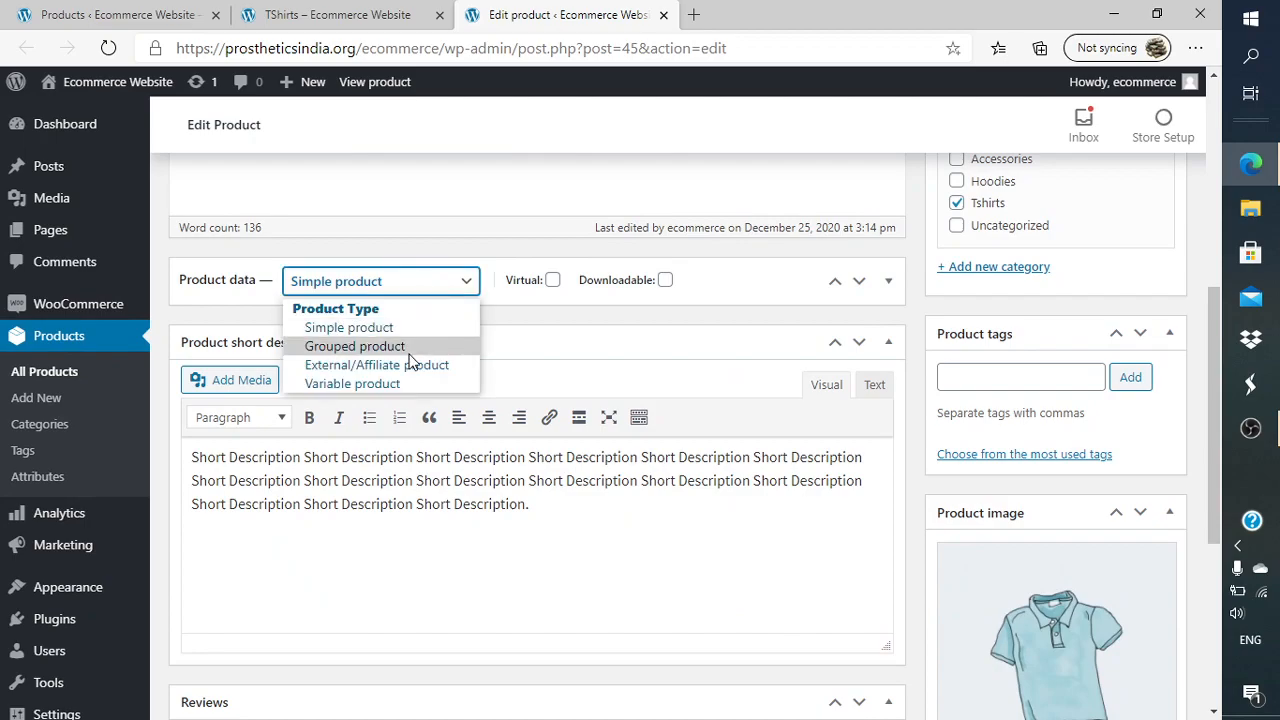
left_click(406, 385)
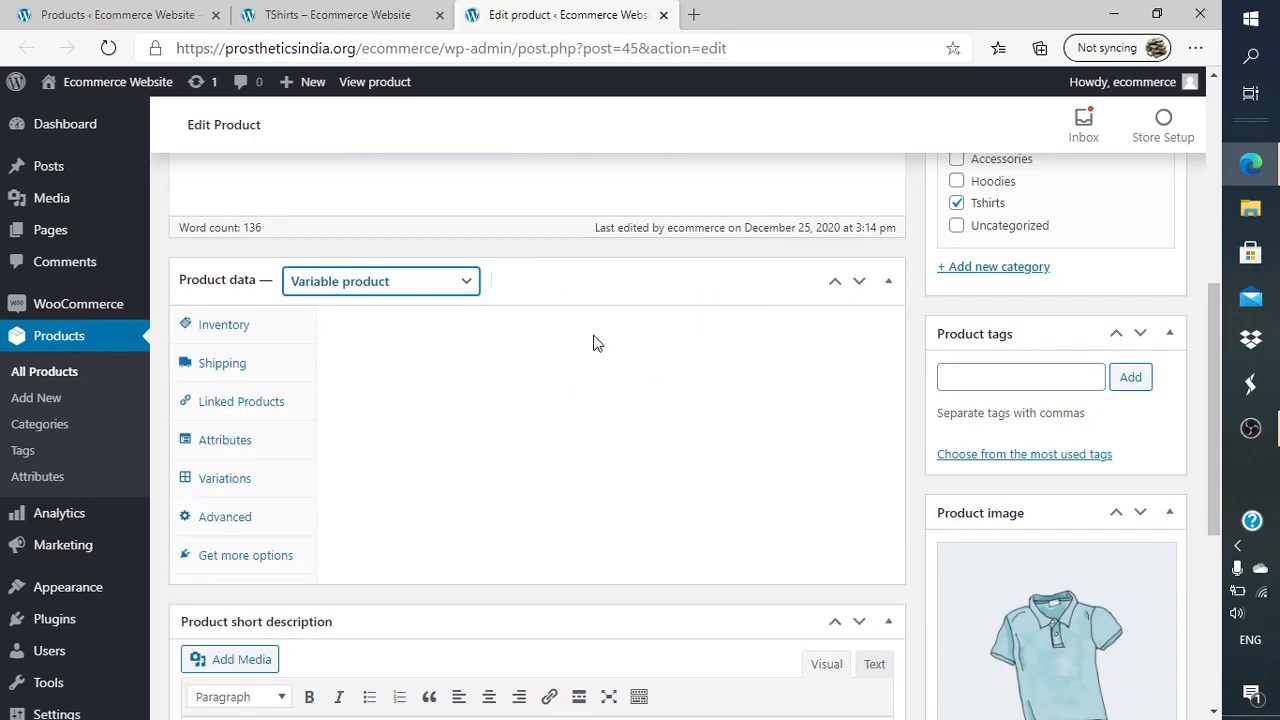
Switch the product type to Simple product and back to Variable product to compare their product data settings.
scroll(528, 409, "up", 4)
scroll(529, 403, "down", 8)
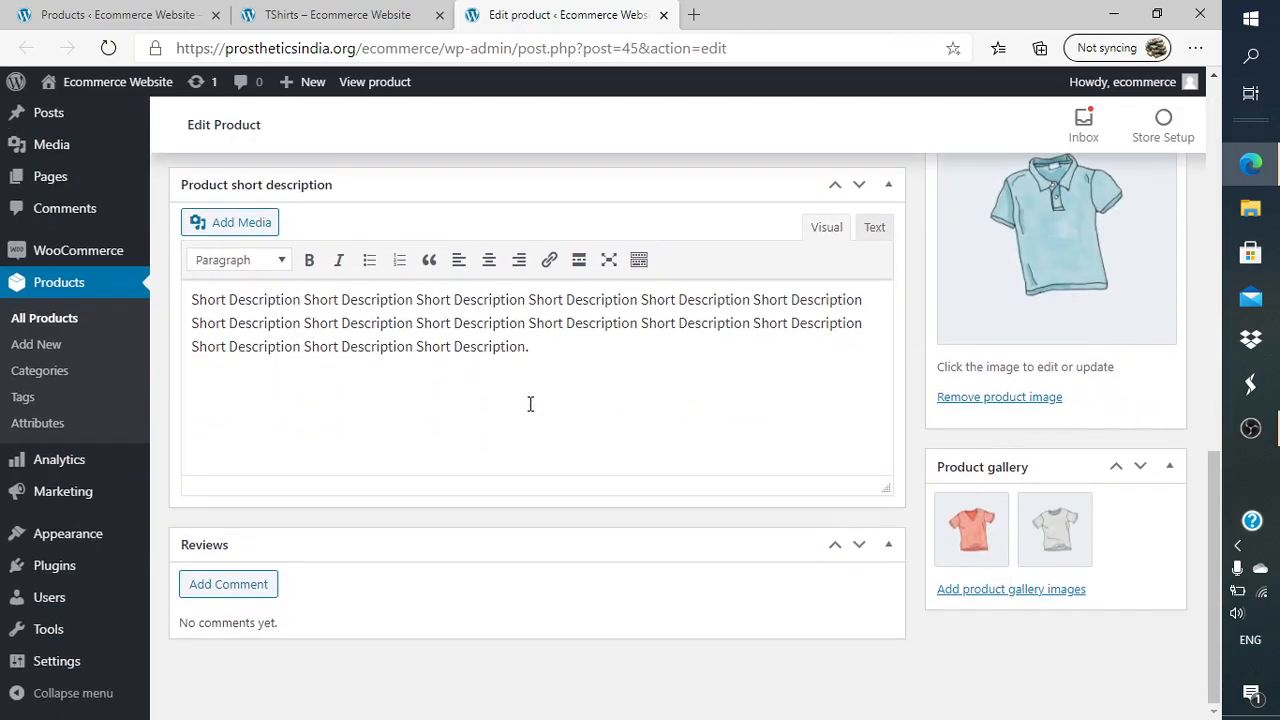
scroll(529, 403, "up", 4)
scroll(530, 410, "up", 1)
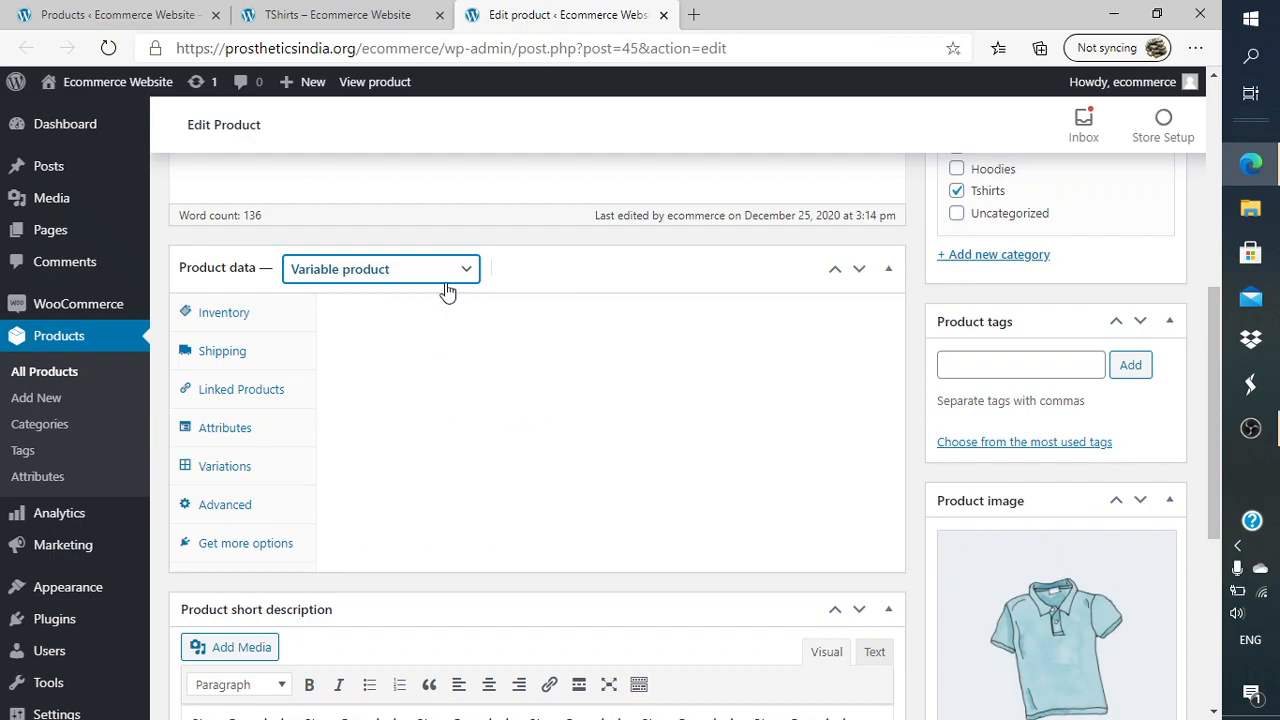
left_click(455, 272)
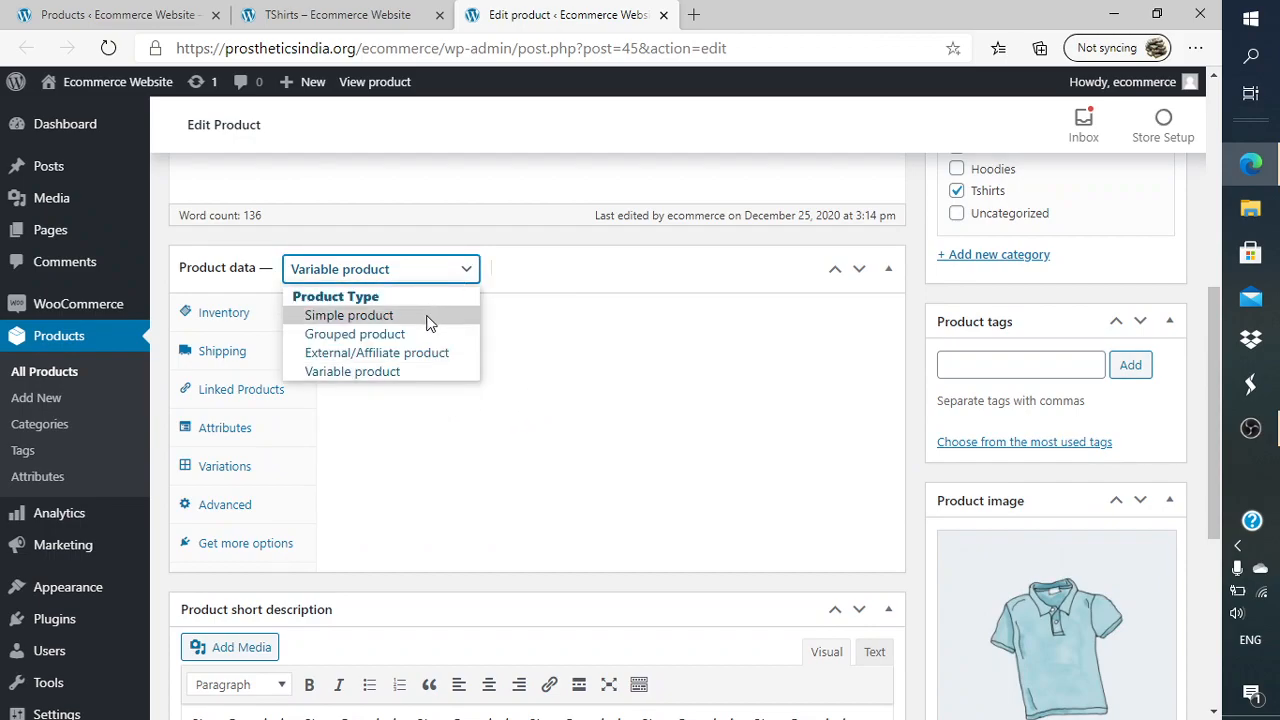
left_click(429, 316)
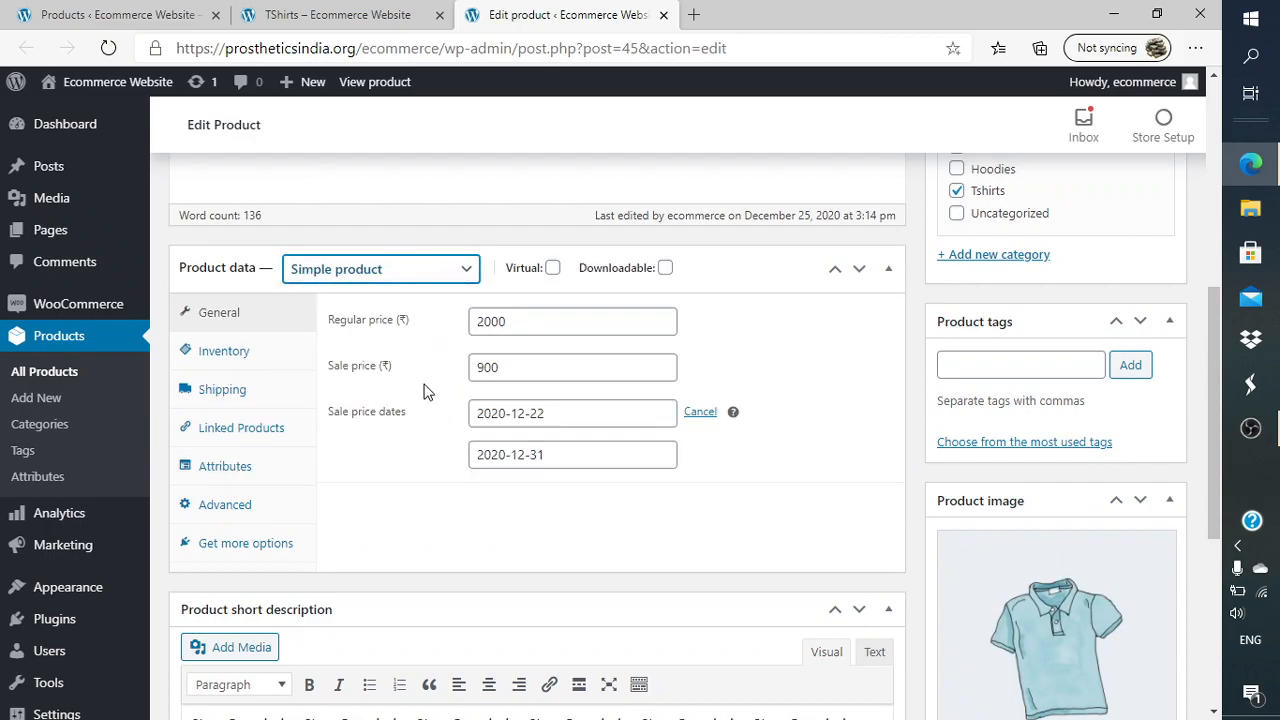
left_click(455, 276)
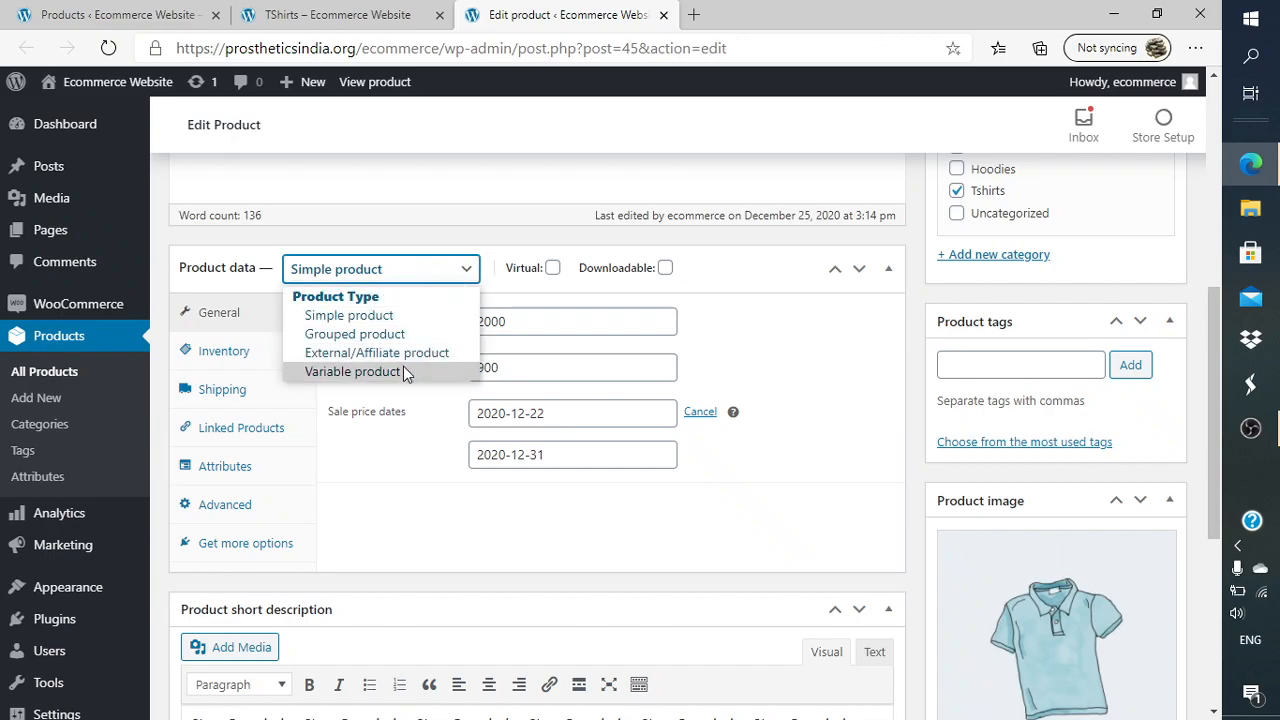
left_click(404, 371)
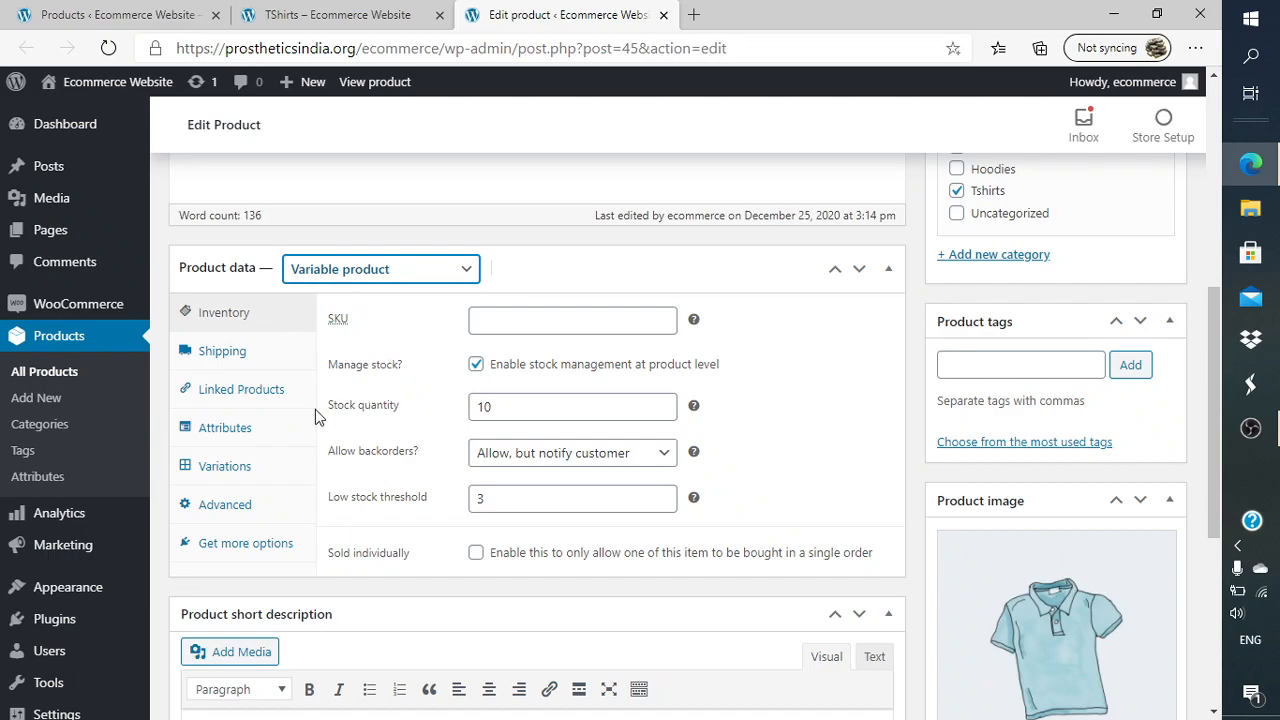
Enable the Color attribute for use in variations and save the product's attributes.
left_click(274, 436)
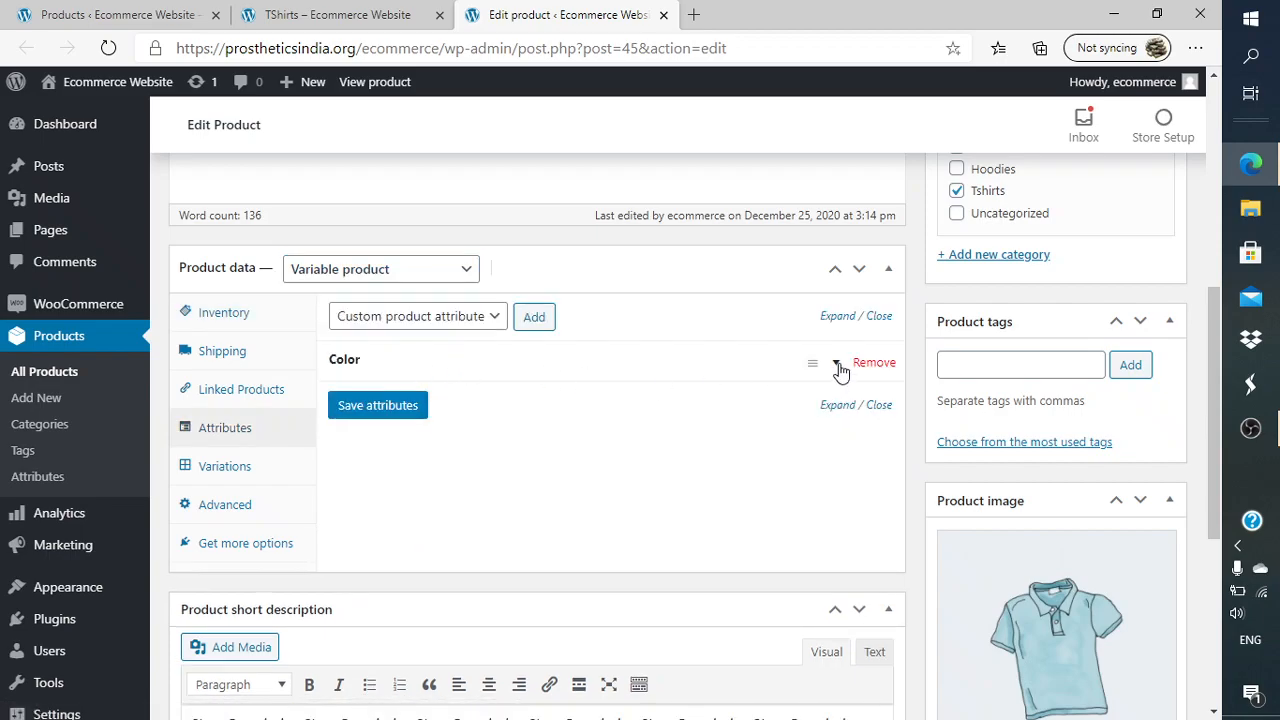
left_click(832, 363)
scroll(611, 400, "down", 4)
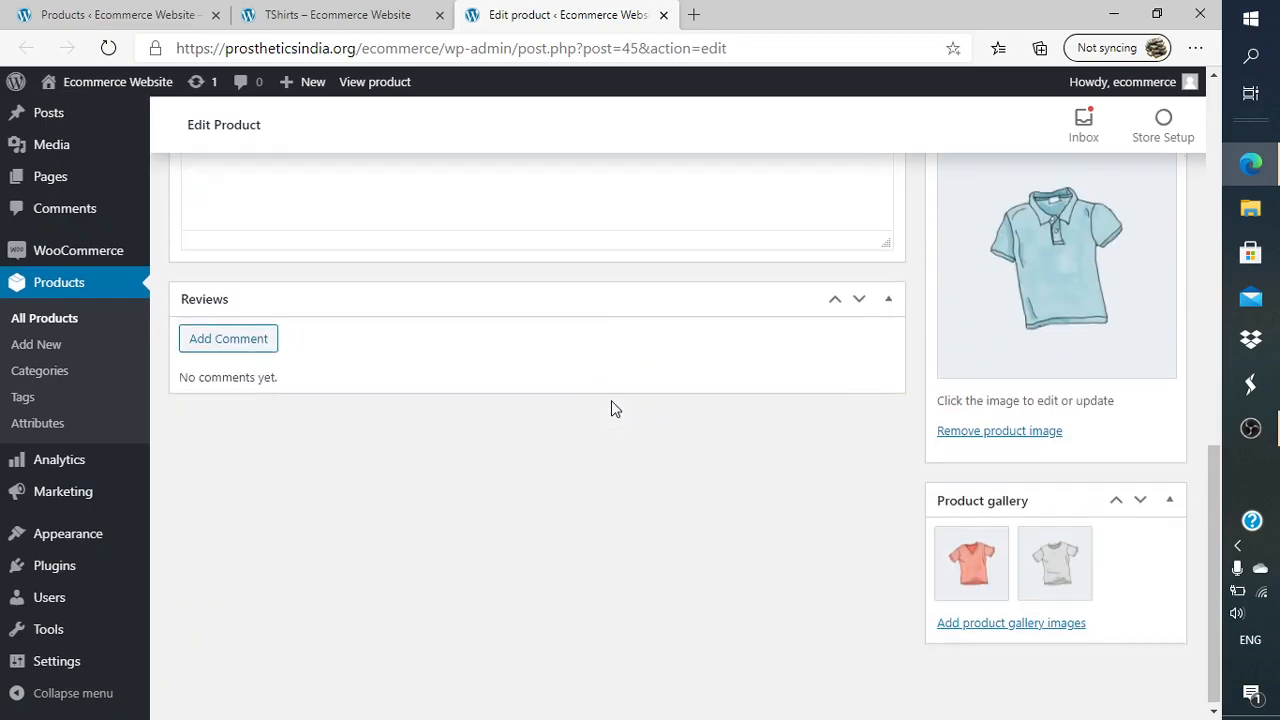
scroll(611, 400, "up", 7)
scroll(611, 400, "down", 1)
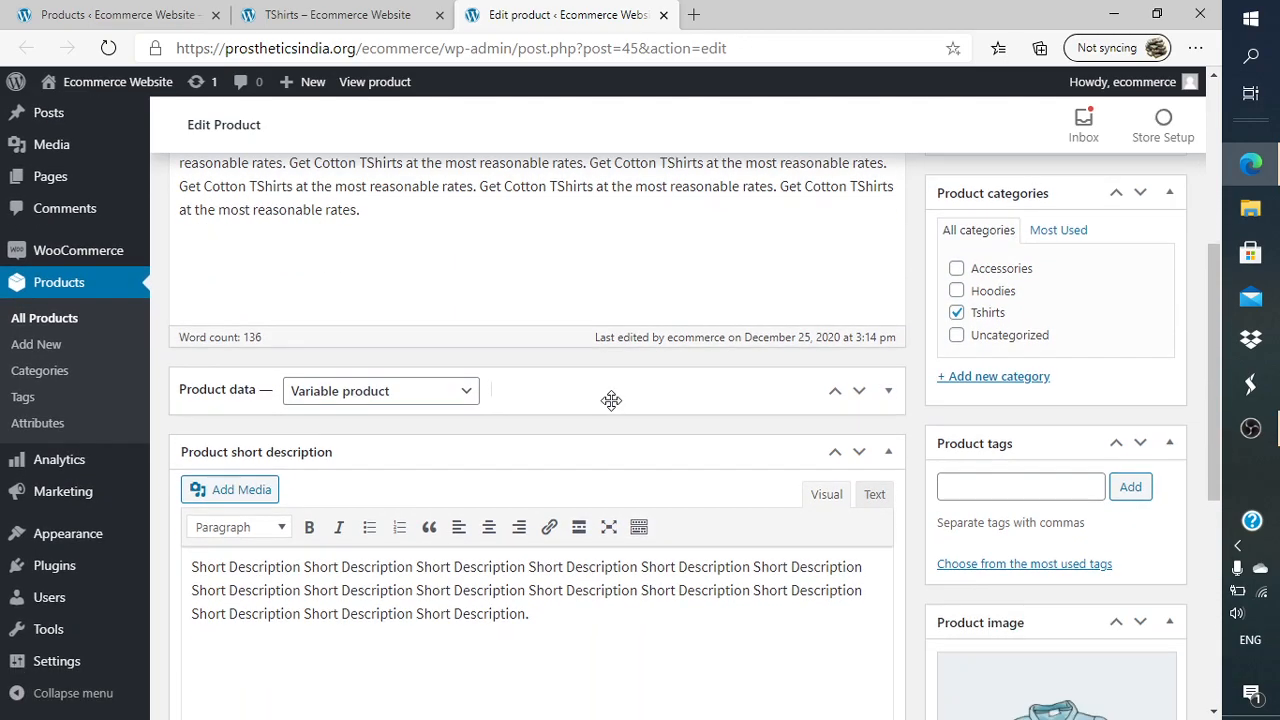
left_click(704, 401)
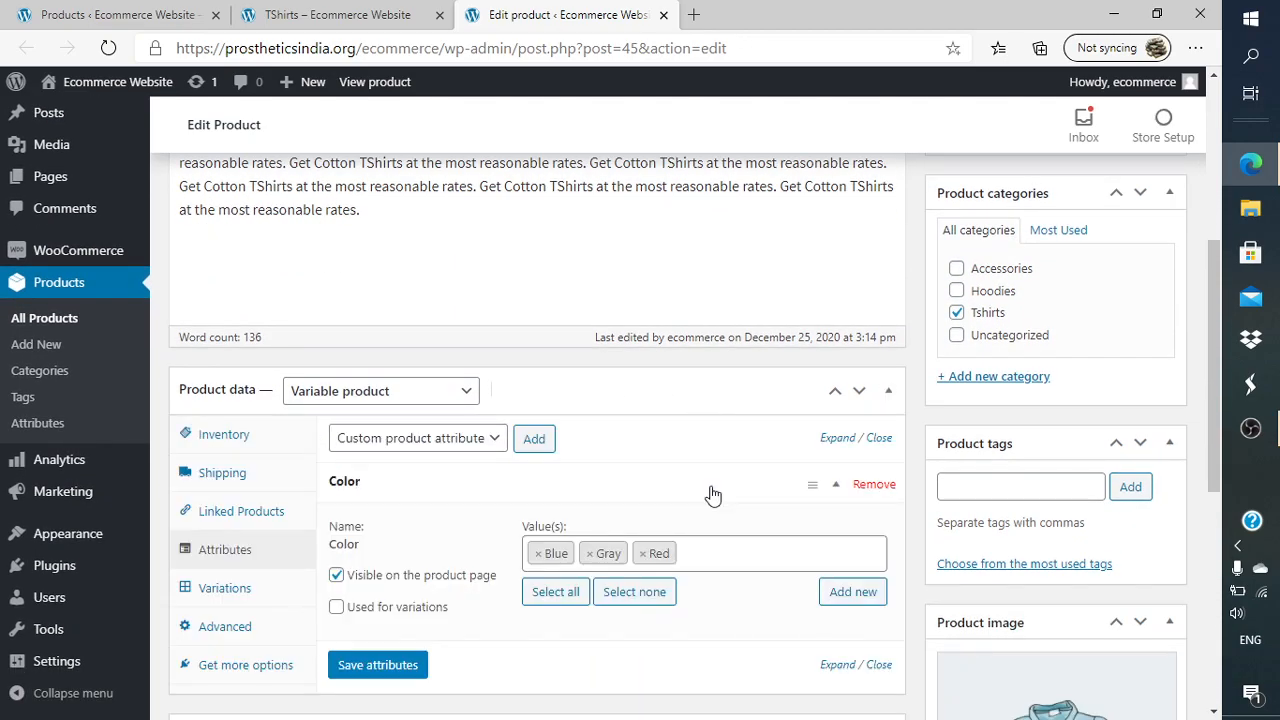
scroll(711, 491, "down", 1)
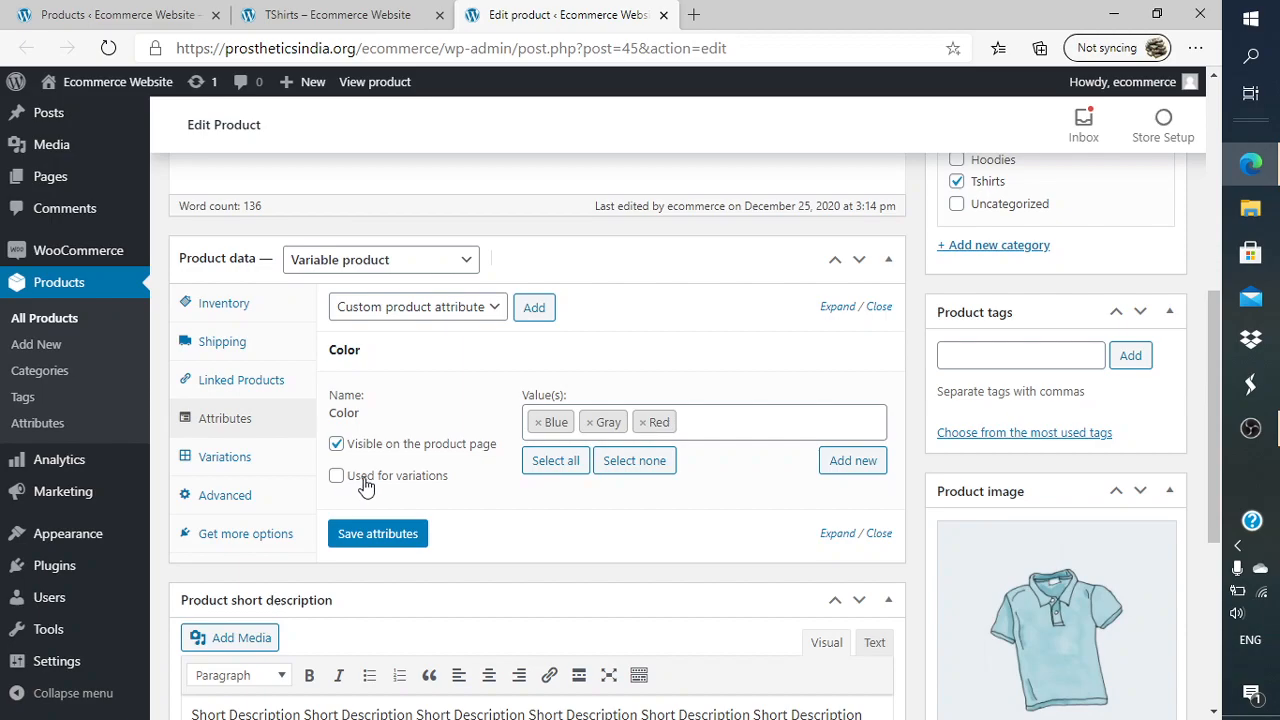
left_click(337, 477)
left_click(384, 535)
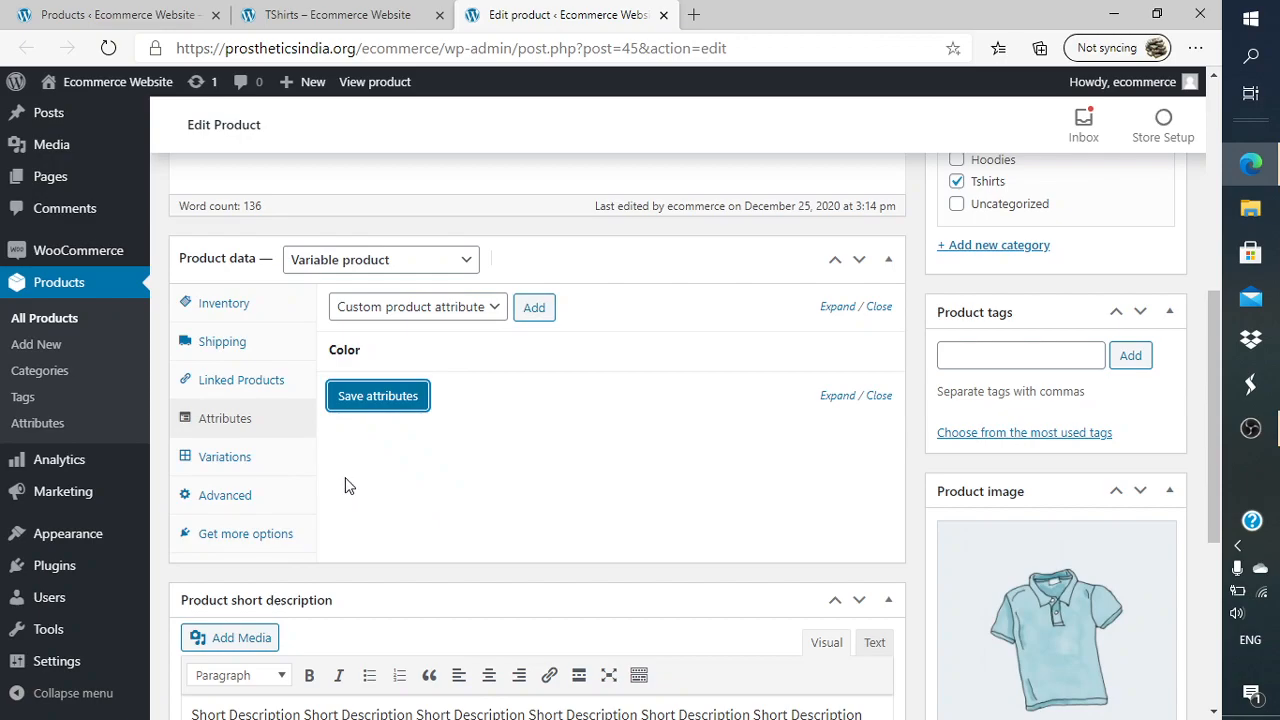
Create product variations from all attributes and accept the confirmation dialogs.
left_click(225, 458)
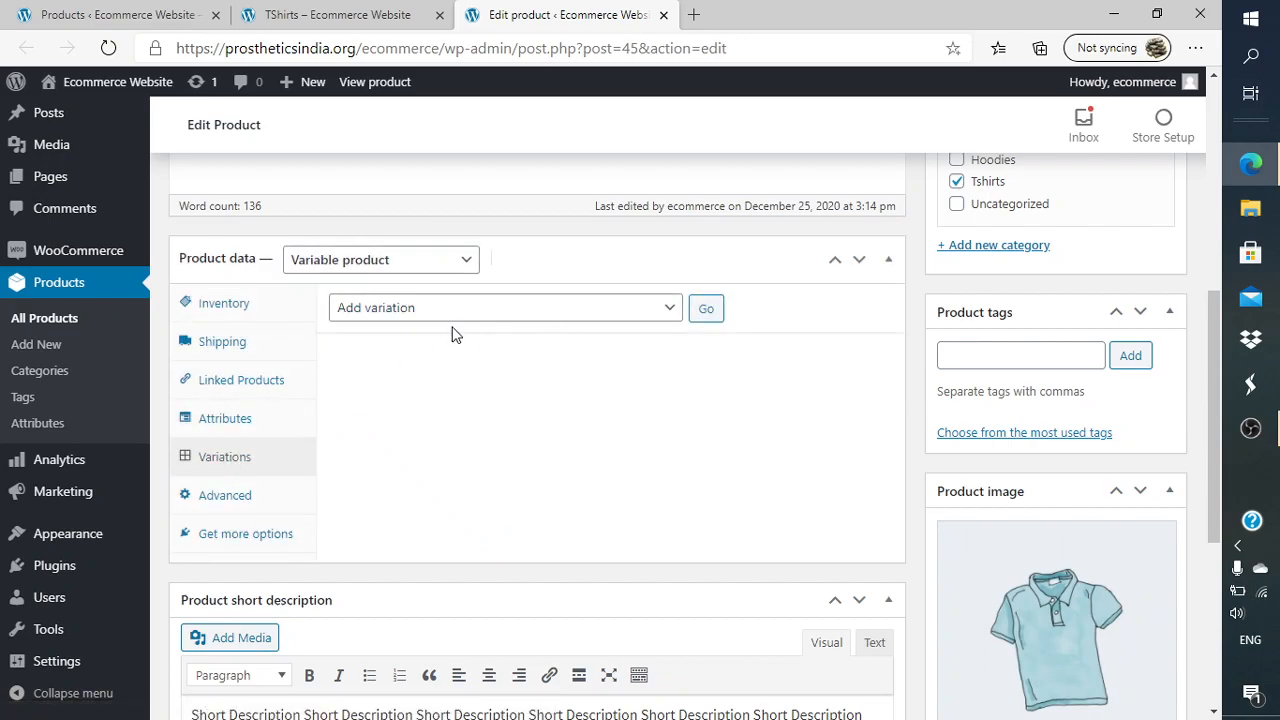
left_click(493, 316)
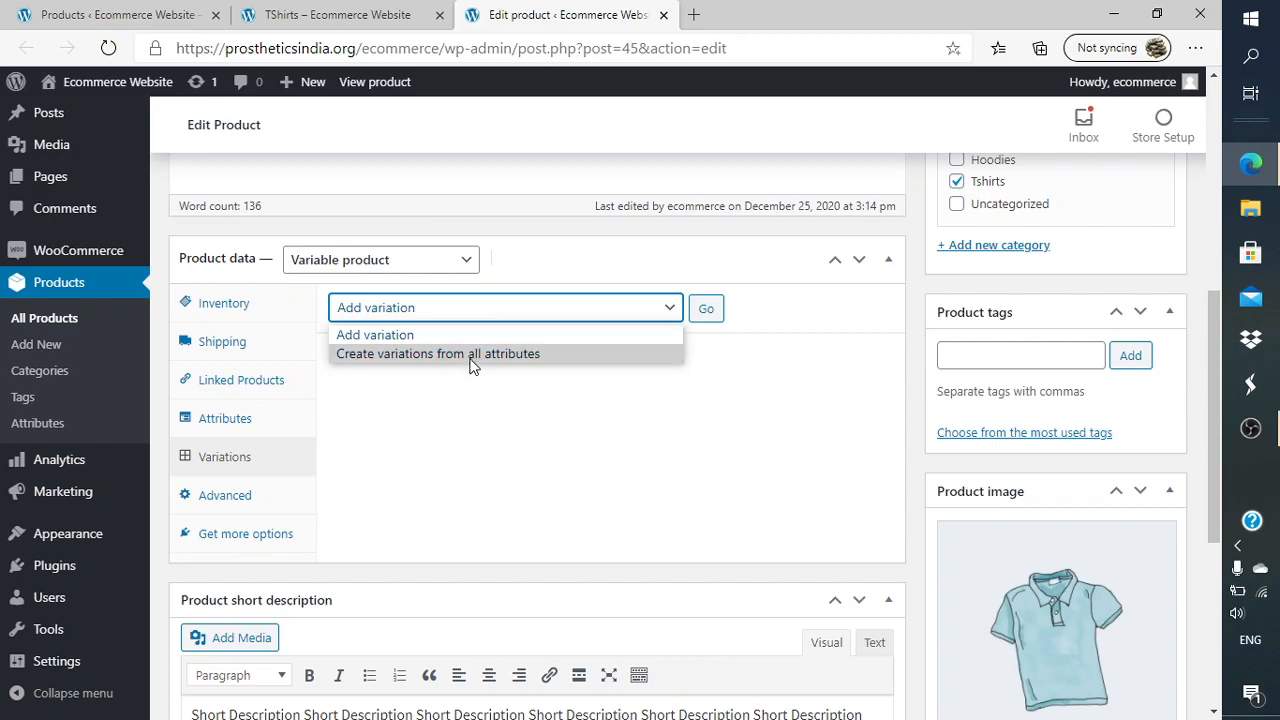
left_click(473, 354)
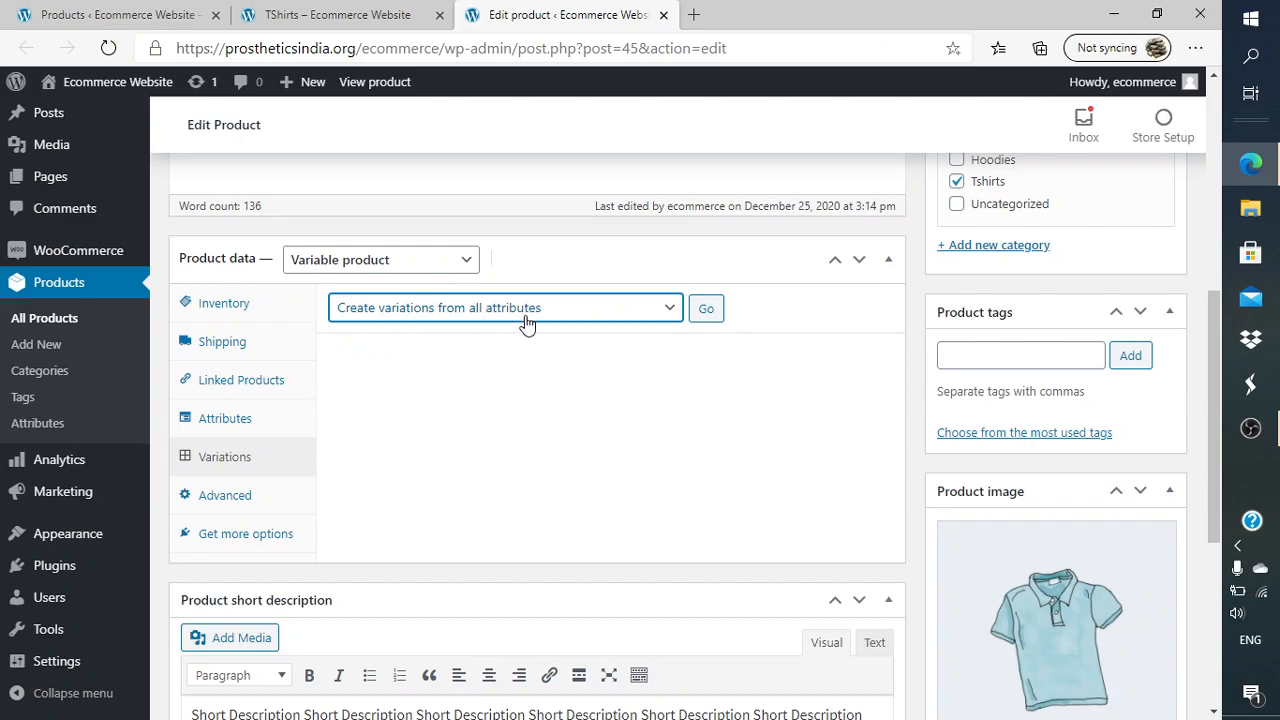
left_click(706, 310)
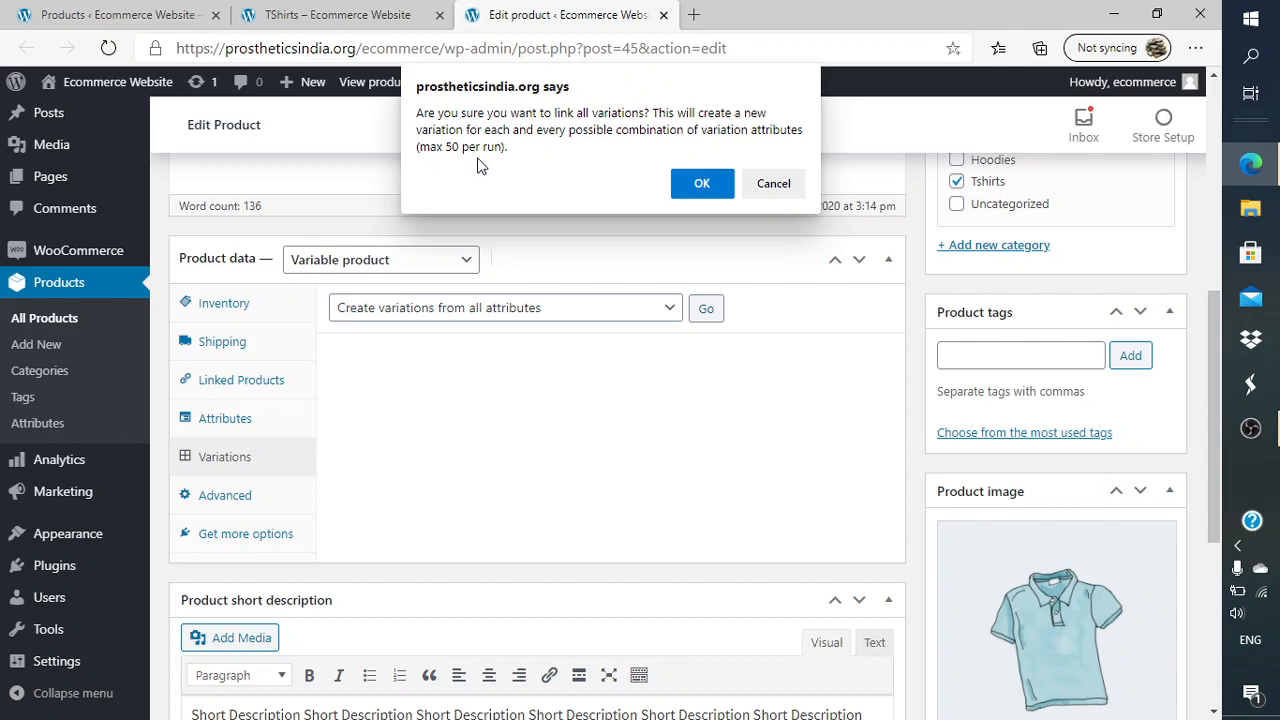
left_click(702, 183)
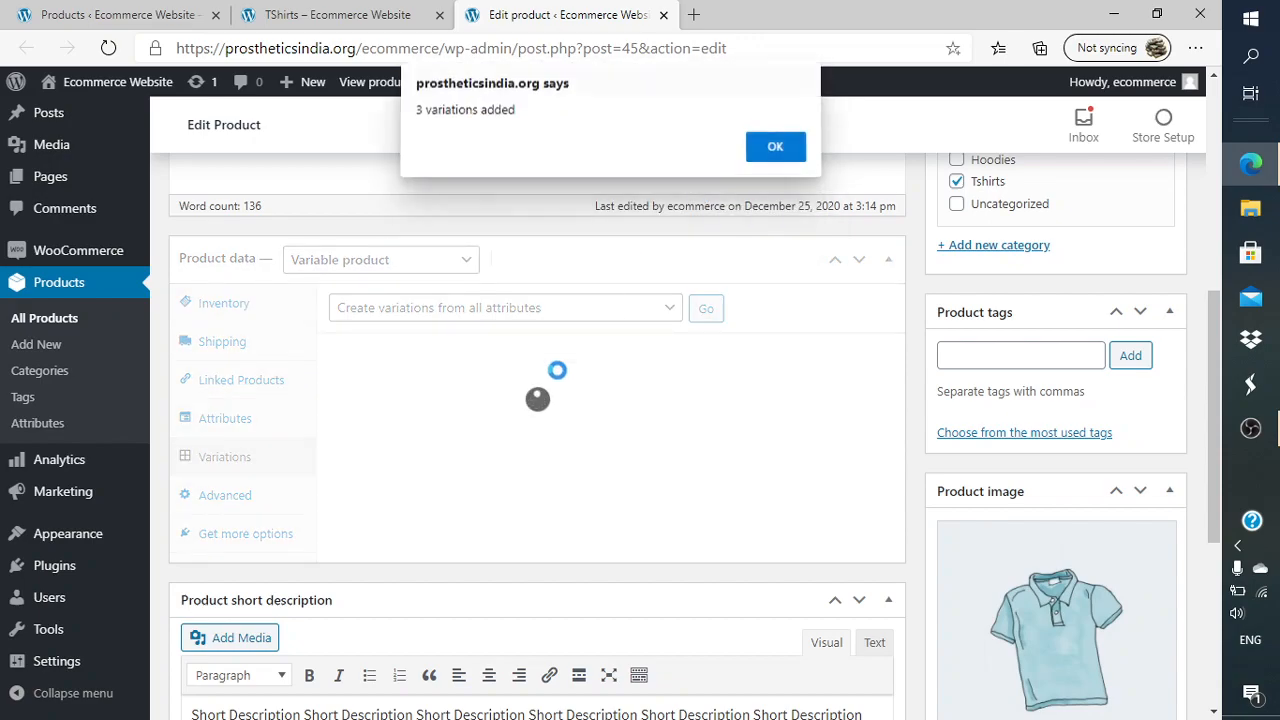
left_click(777, 155)
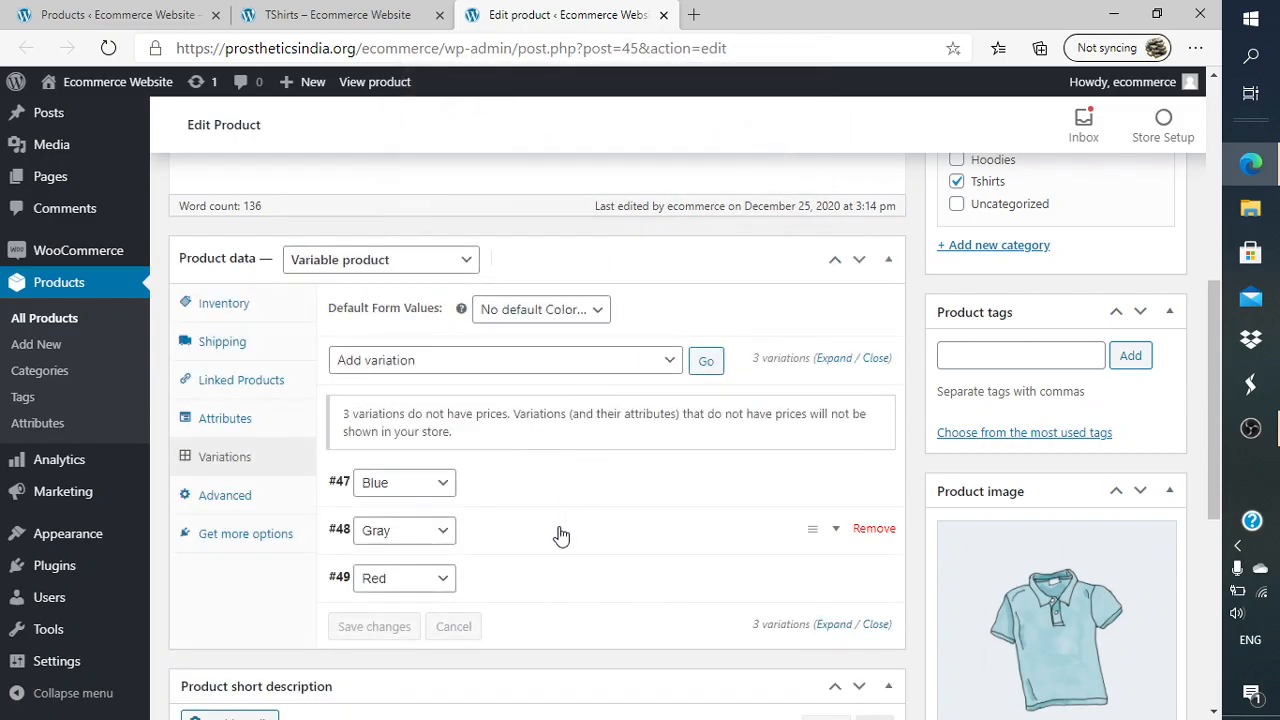
Expand the Blue variation and look through its detail fields.
scroll(559, 534, "down", 3)
scroll(557, 531, "up", 1)
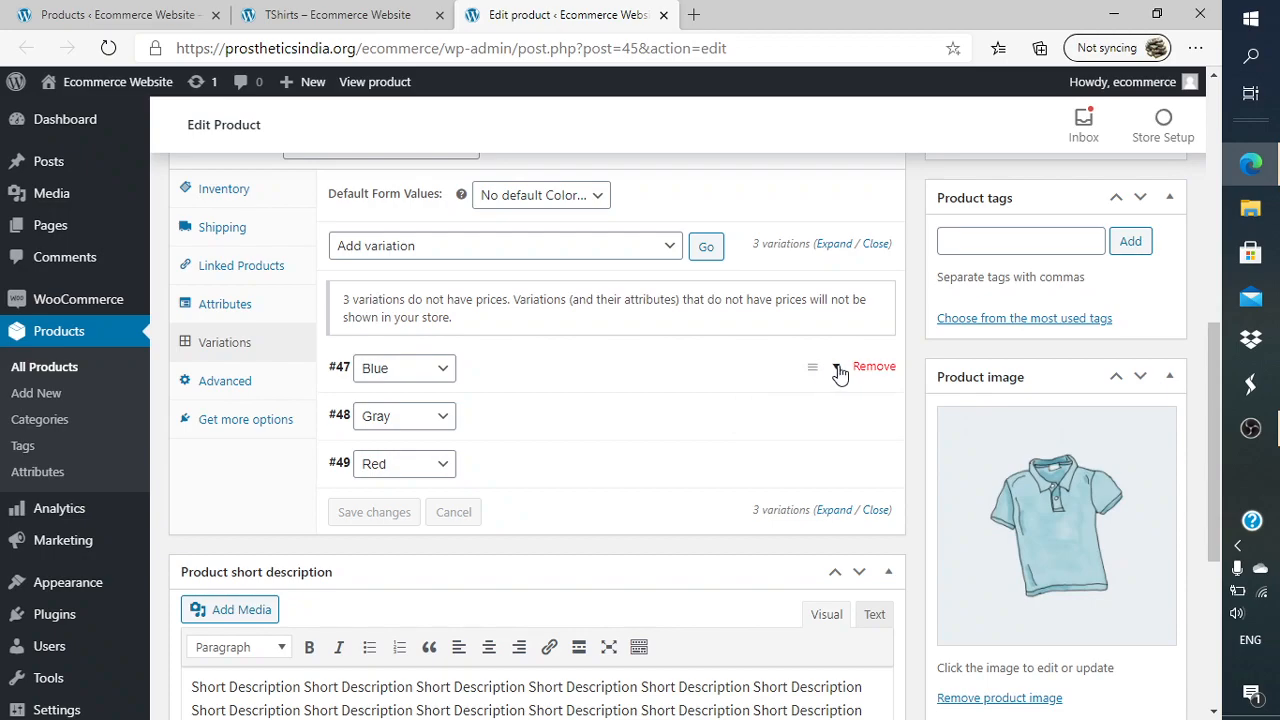
left_click(839, 372)
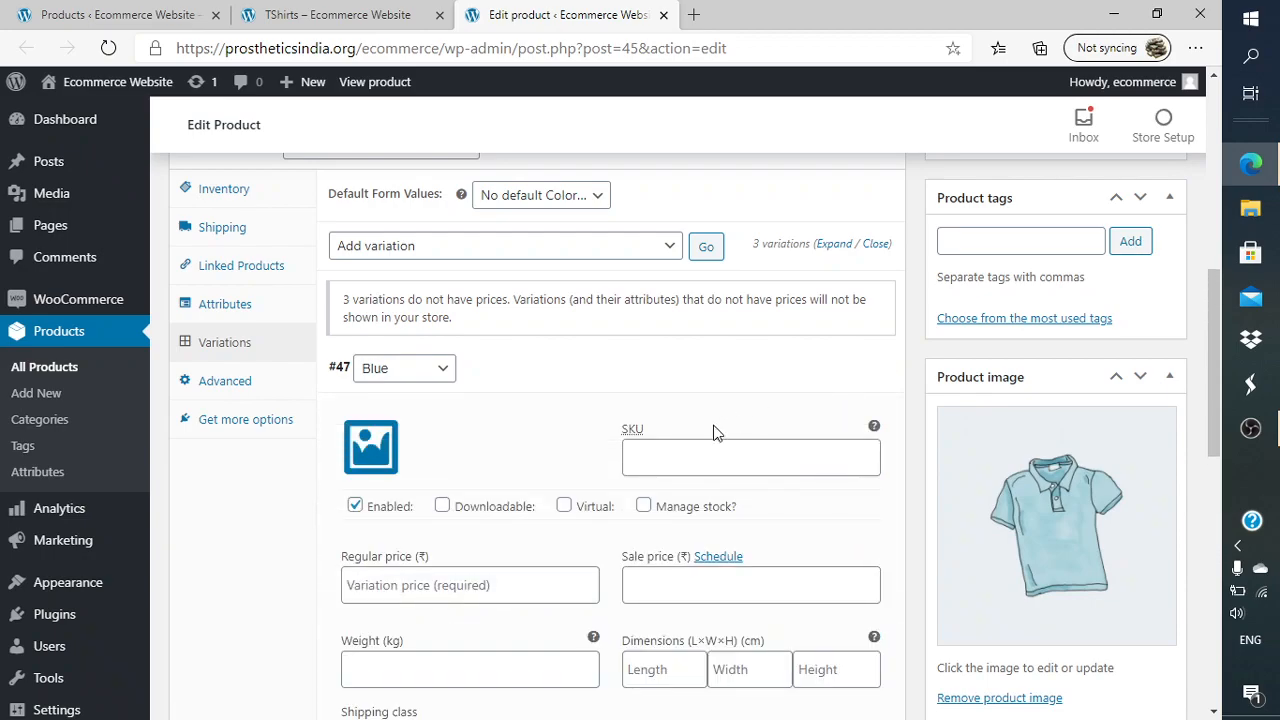
scroll(715, 425, "down", 1)
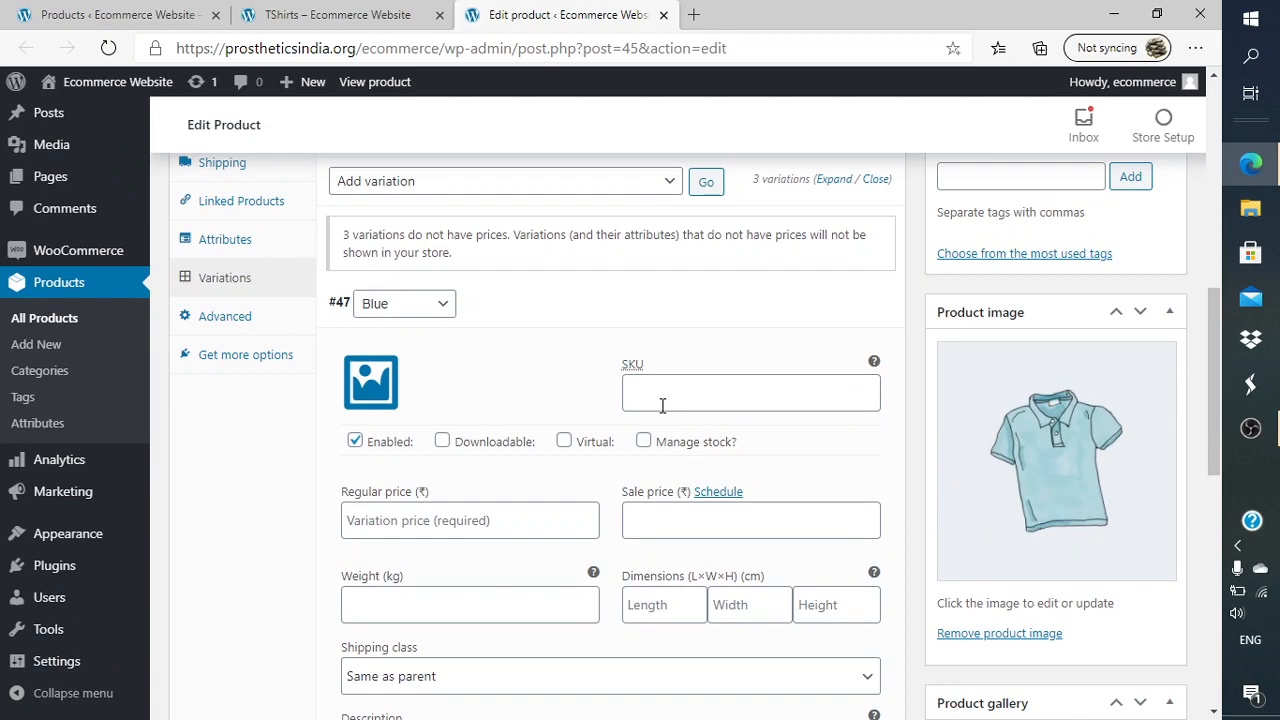
scroll(620, 460, "down", 3)
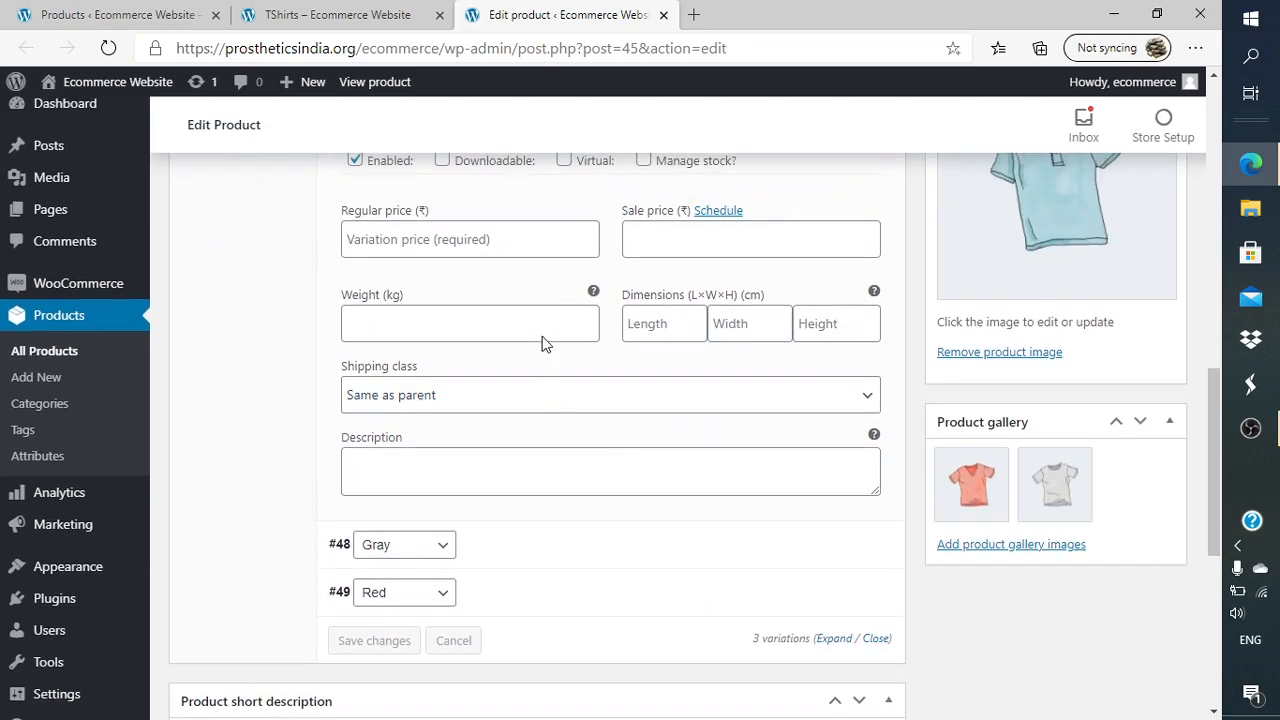
scroll(700, 283, "up", 1)
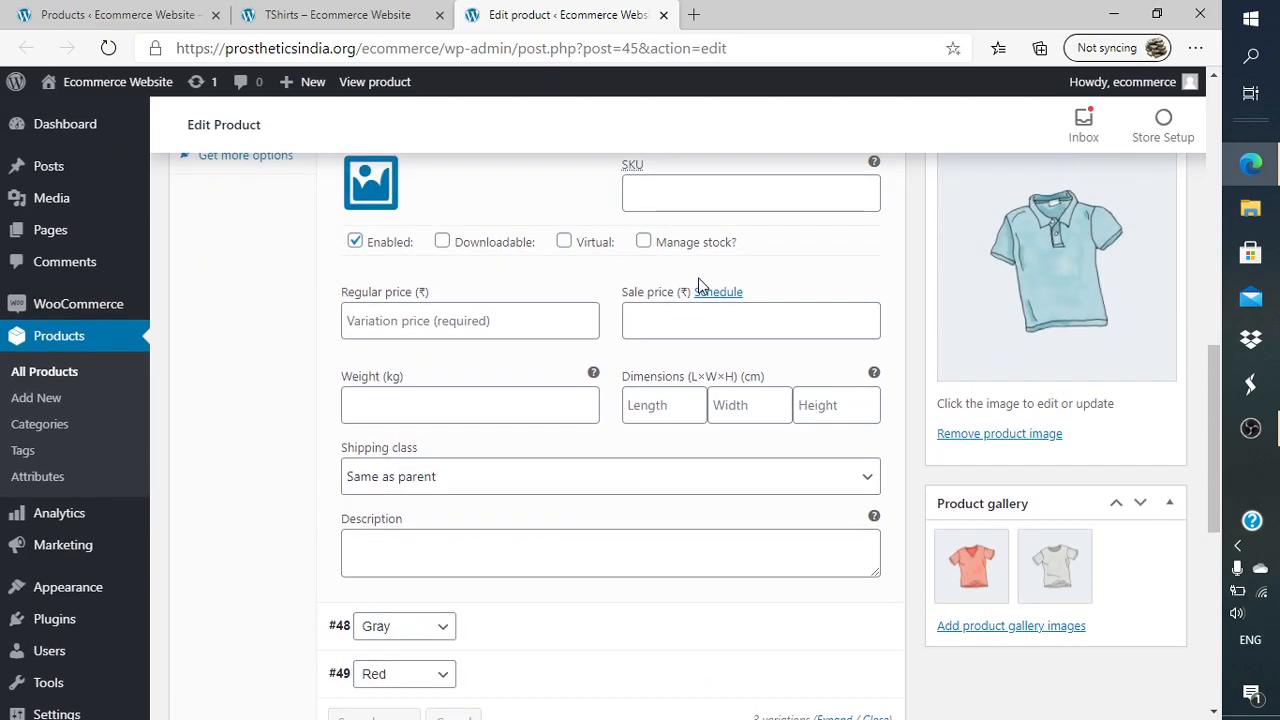
Set the Blue variation's regular price to 2000 and its sale price to 900.
left_click(547, 320)
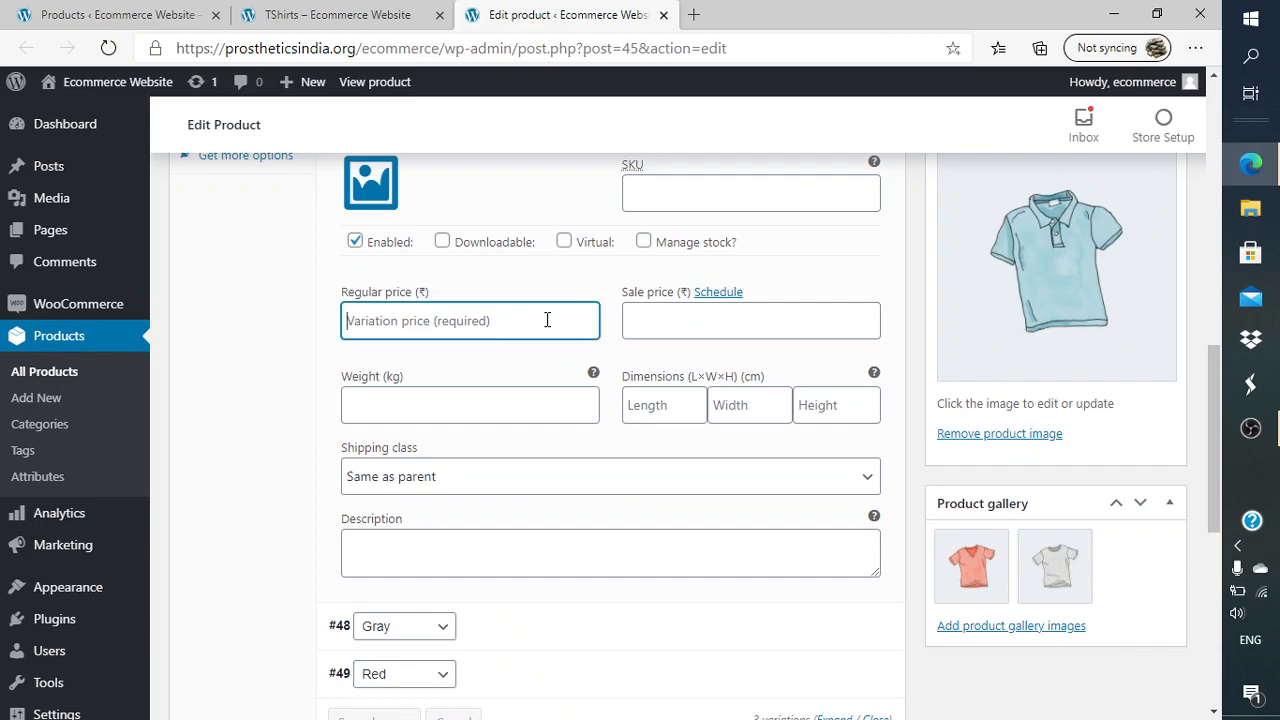
scroll(547, 320, "up", 2)
scroll(546, 326, "down", 2)
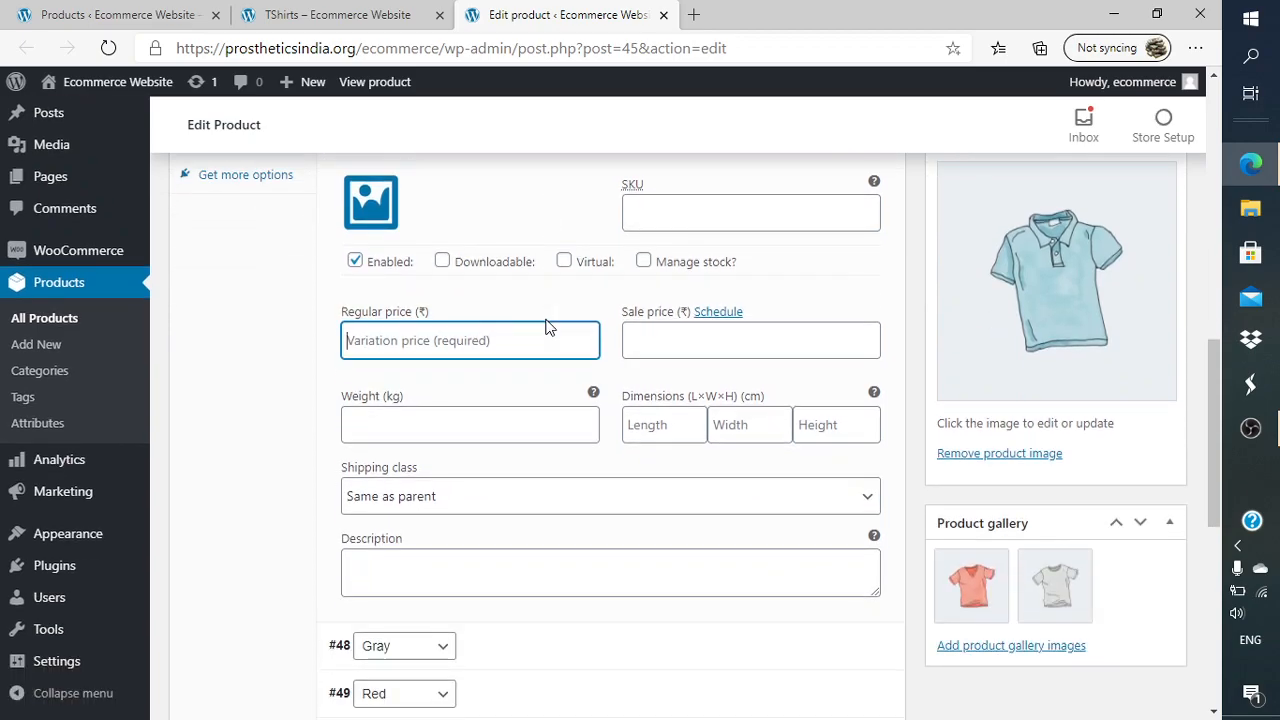
type("2000")
key("Tab")
key("Tab")
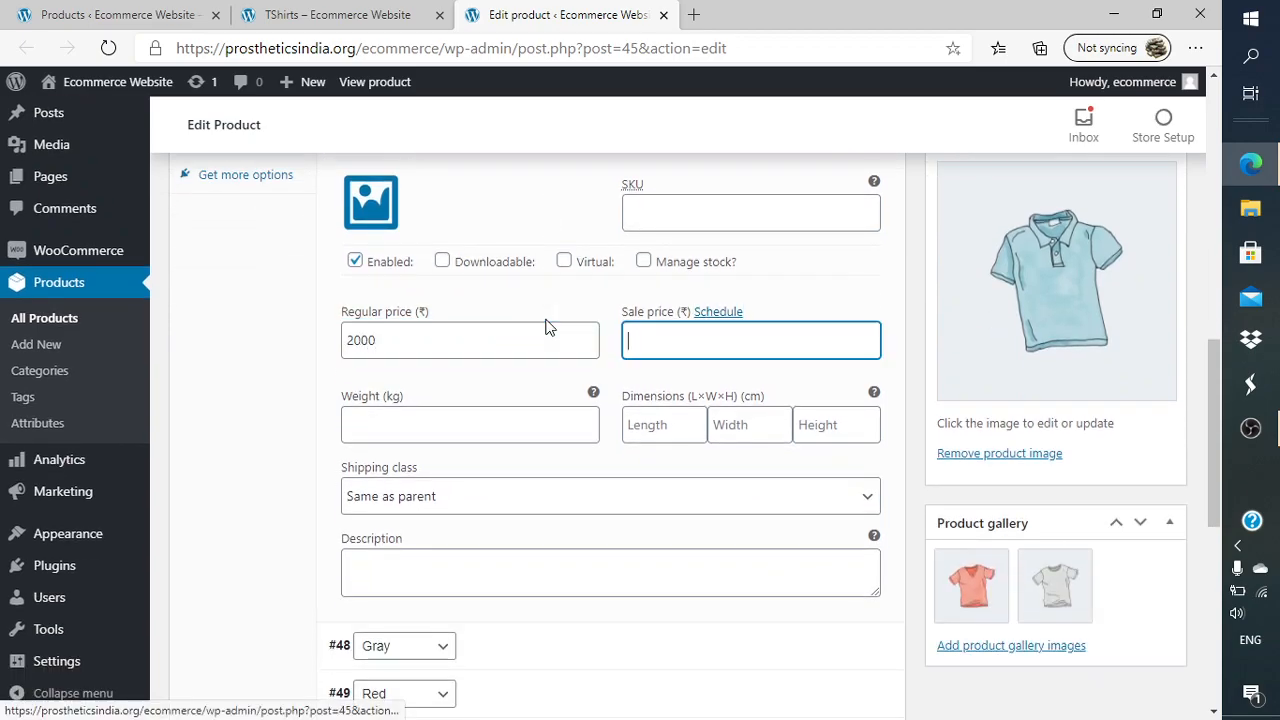
type("9000")
key("BackSpace")
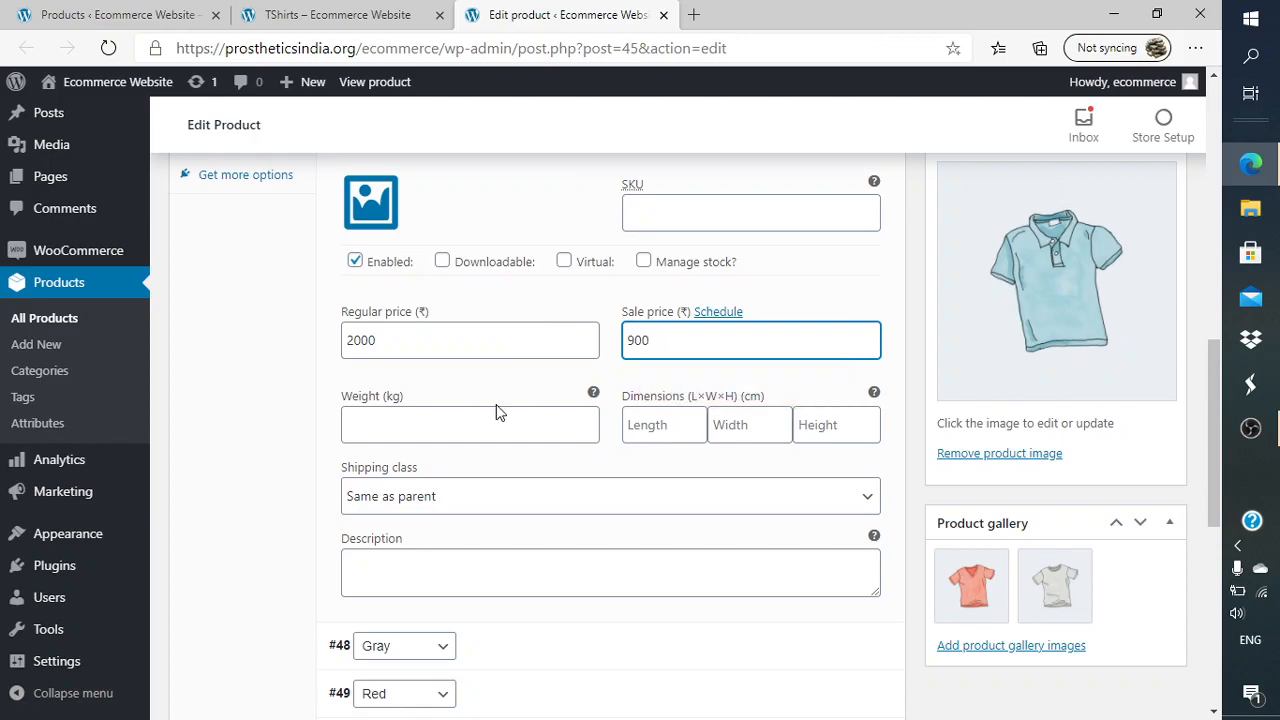
Expand the Gray variation and set its regular price to 1200 and sale price to 800.
scroll(498, 410, "down", 1)
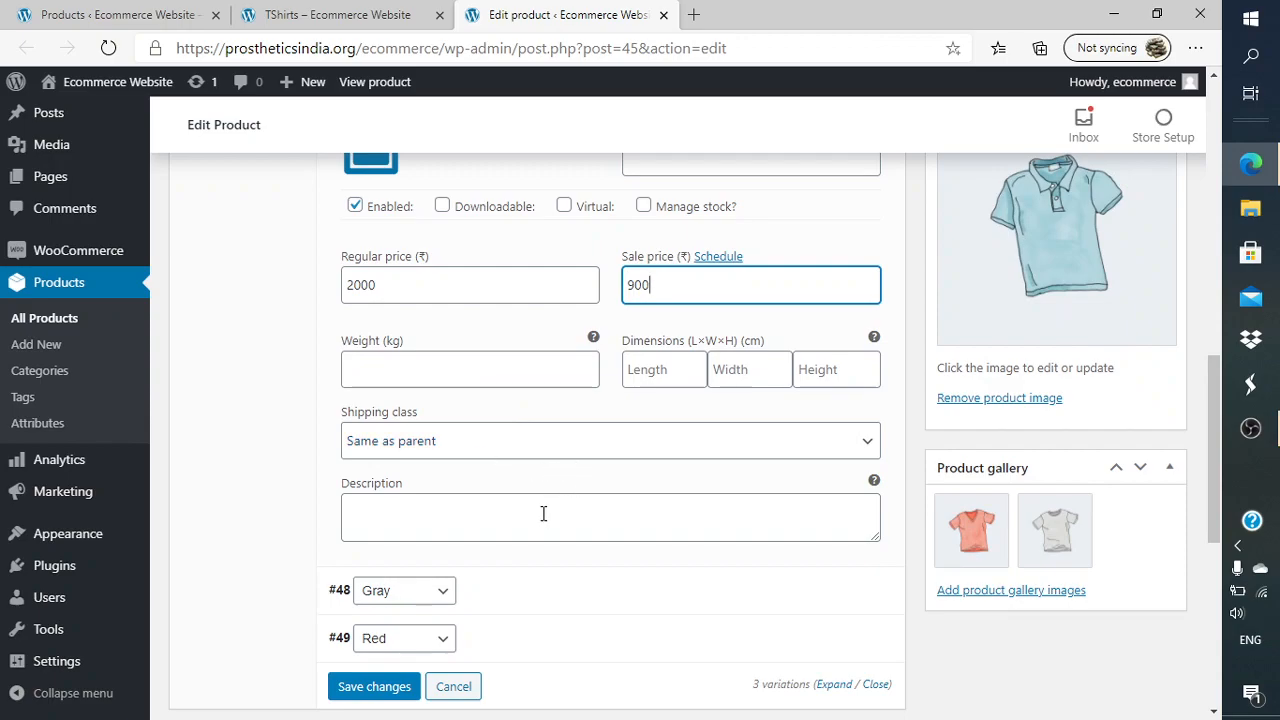
scroll(543, 513, "up", 5)
scroll(544, 521, "down", 3)
scroll(543, 517, "down", 5)
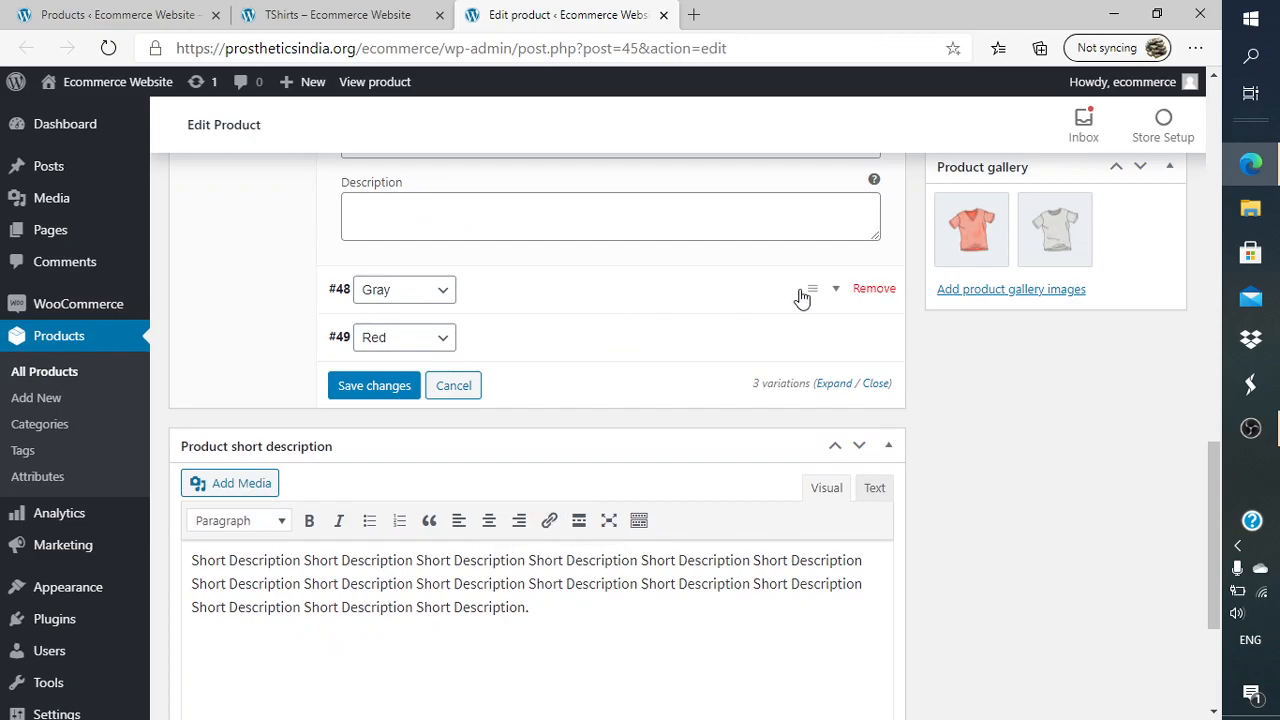
scroll(720, 450, "down", 2)
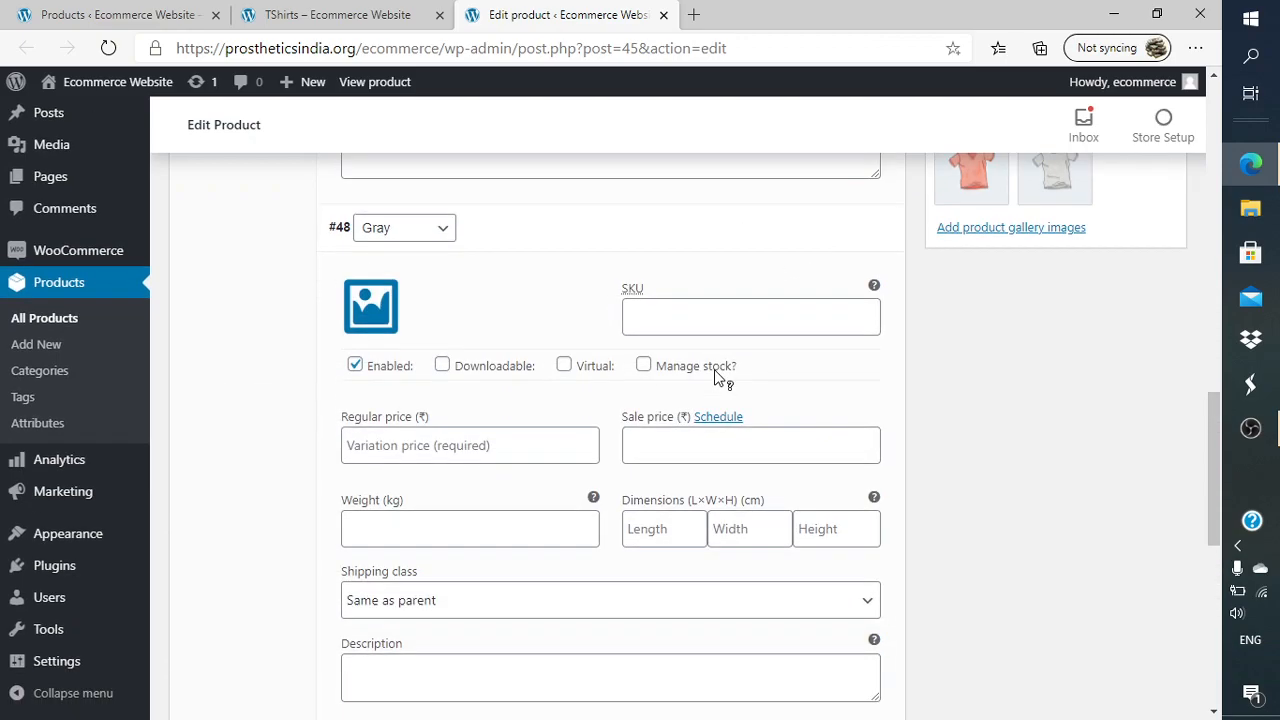
scroll(710, 420, "up", 1)
left_click(544, 378)
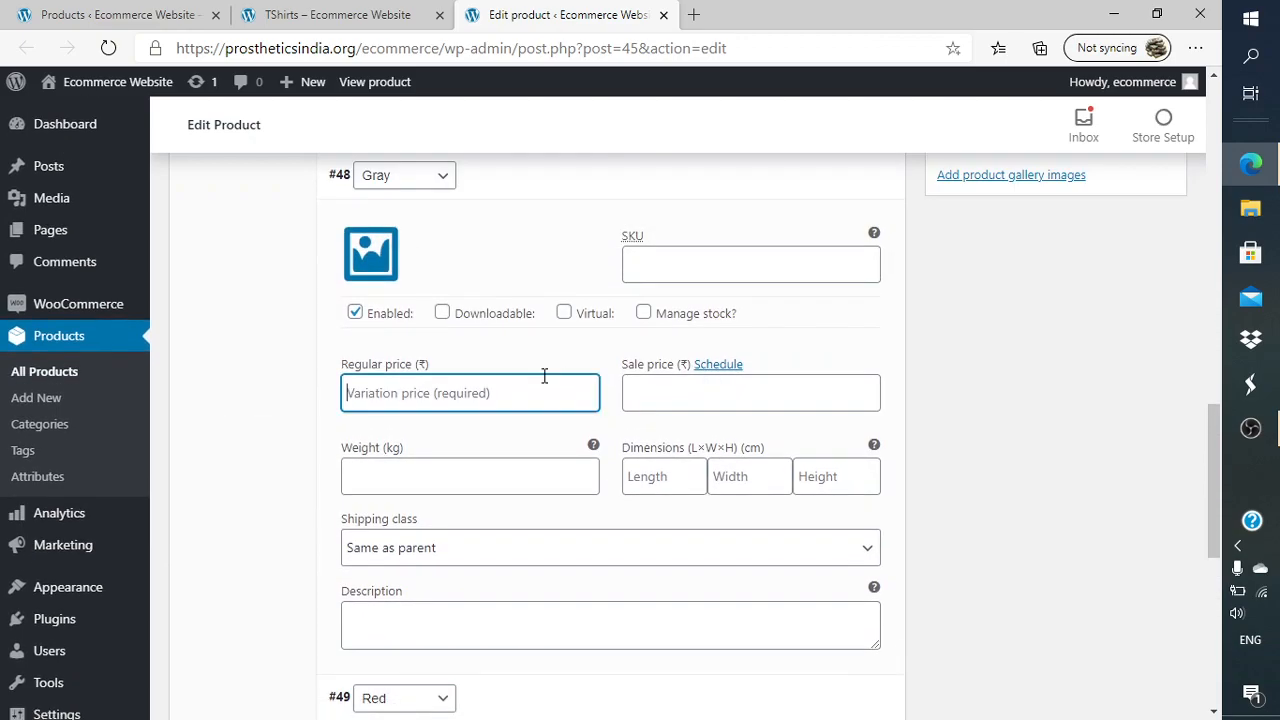
type("1200")
key("Tab")
key("Tab")
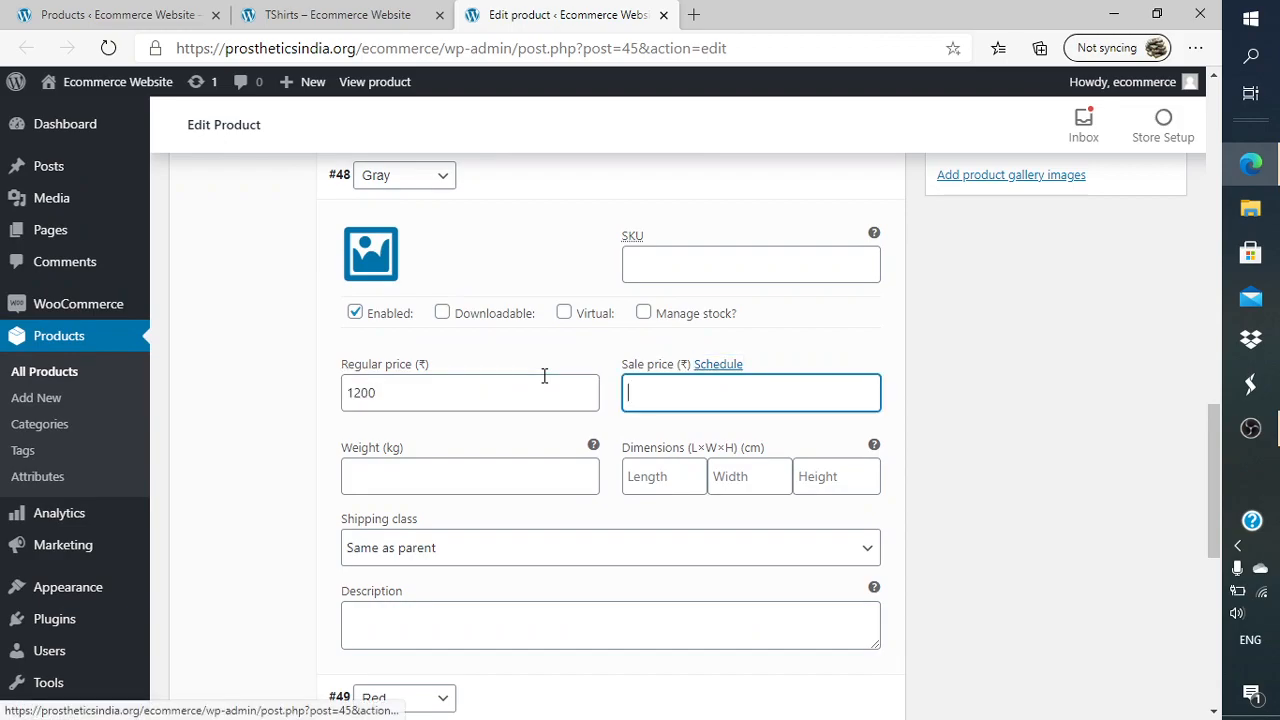
type("800")
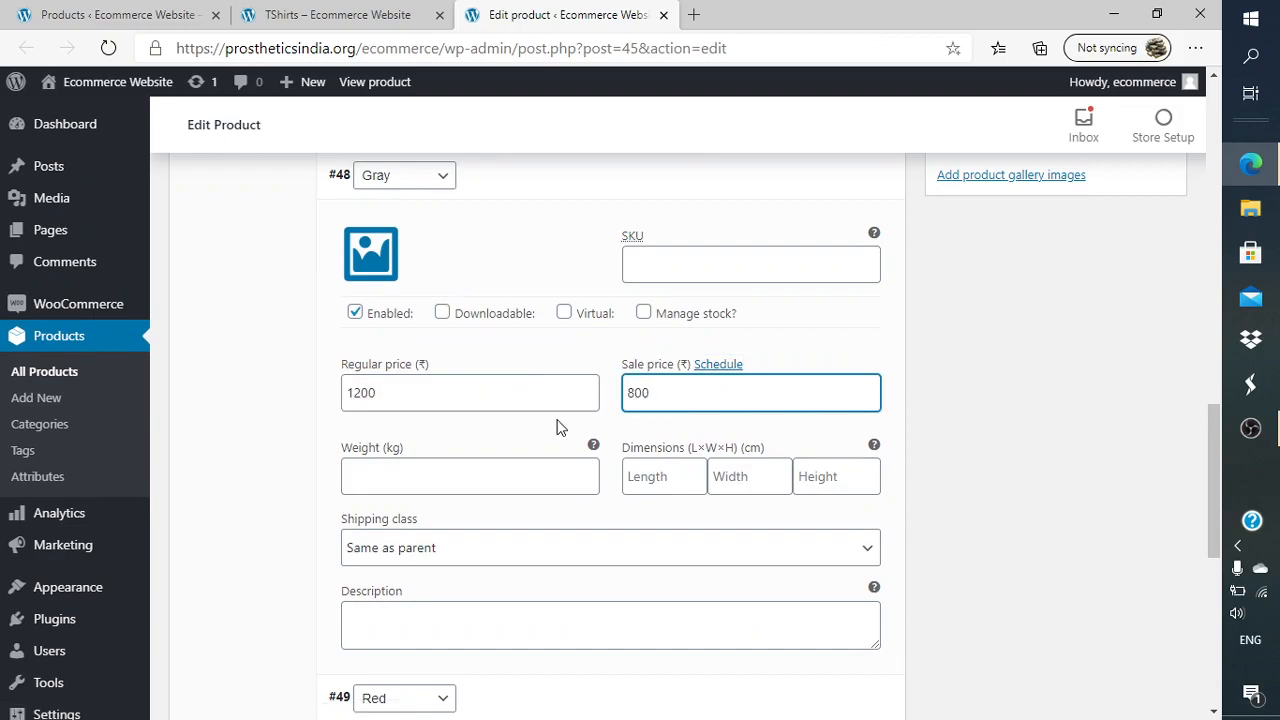
left_click(405, 381)
double_click(405, 382)
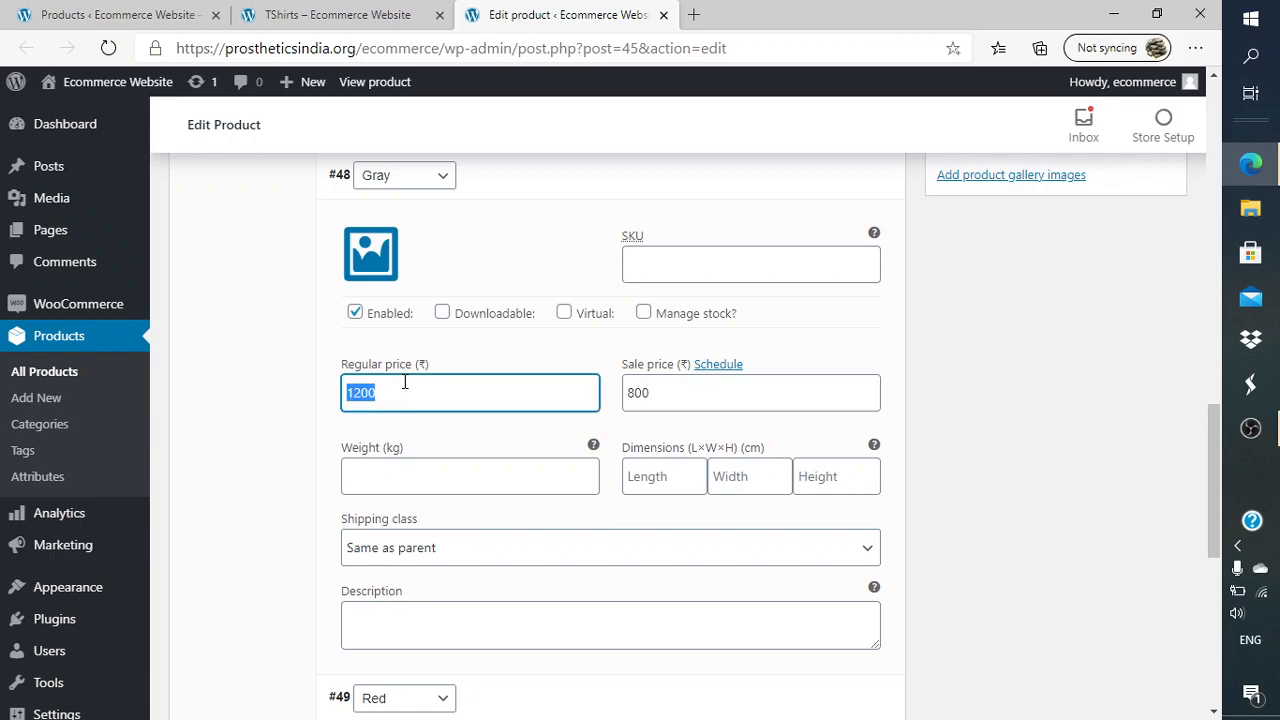
Expand the Red variation and set its regular price to 2300 and sale price to 1000.
scroll(503, 375, "up", 1)
scroll(503, 375, "down", 4)
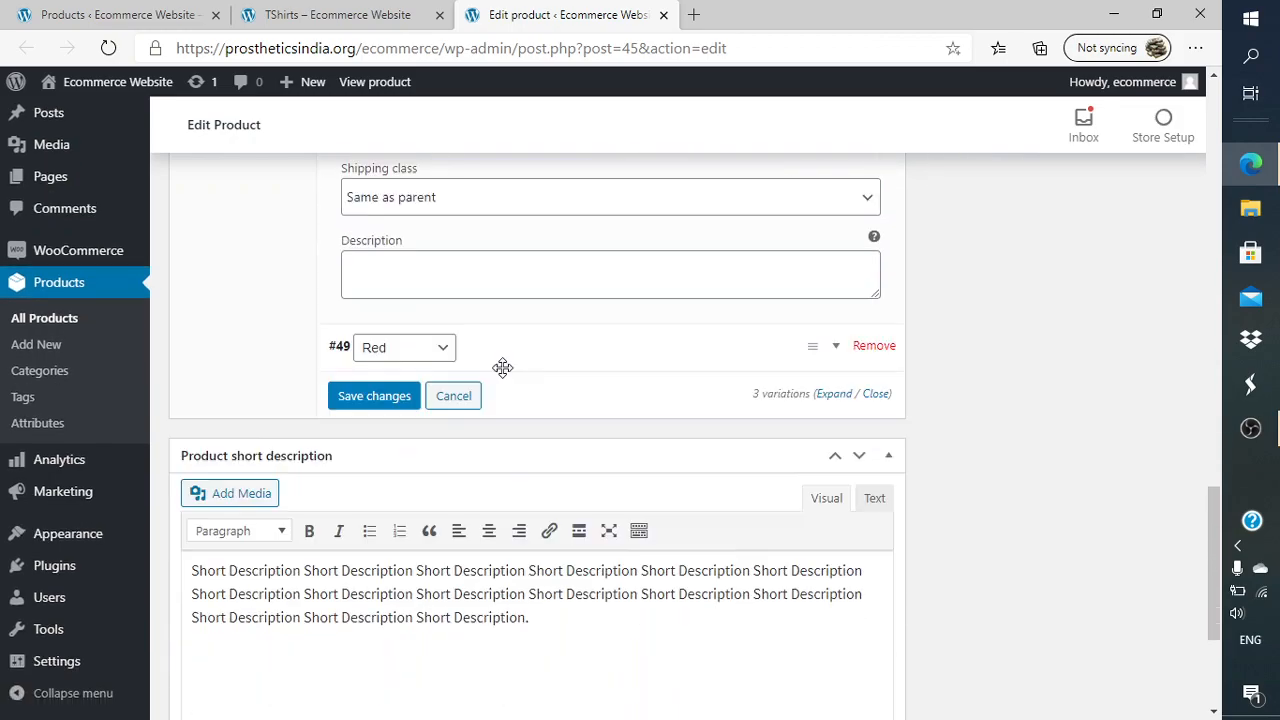
scroll(503, 375, "up", 1)
scroll(503, 375, "up", 1)
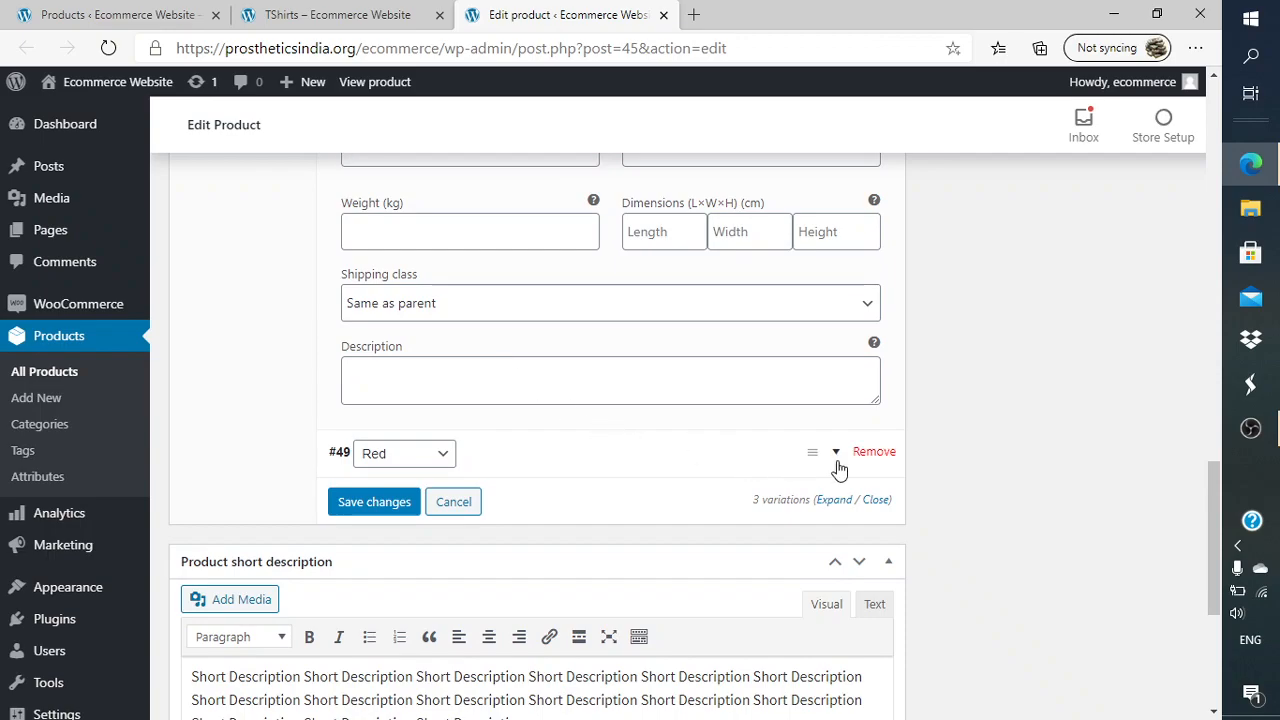
left_click(836, 463)
scroll(706, 498, "down", 3)
scroll(704, 501, "up", 1)
left_click(531, 416)
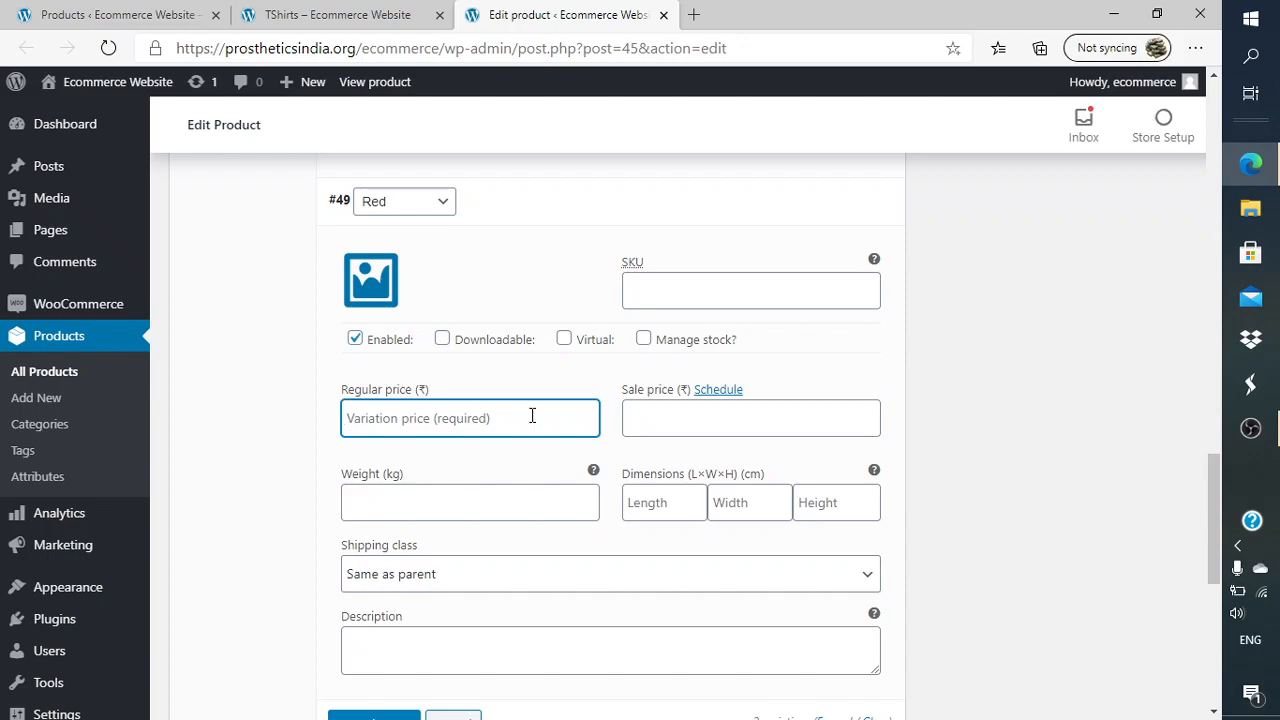
type("2300")
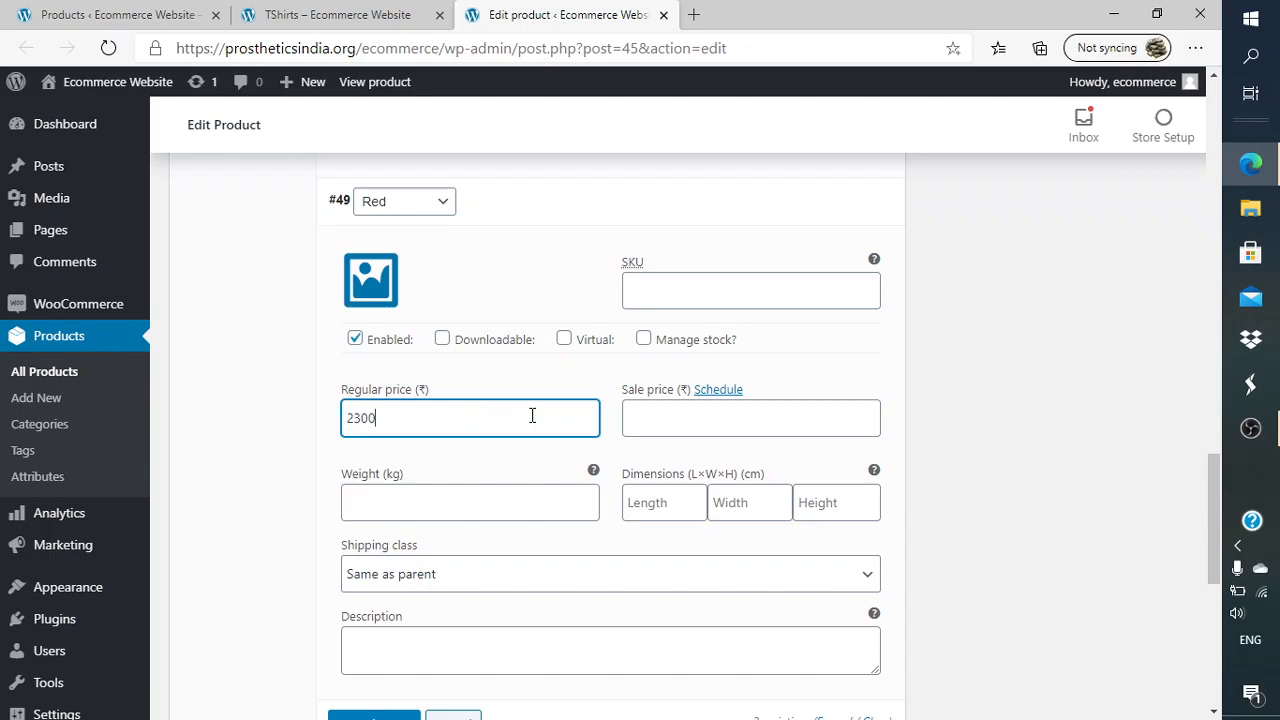
key("Tab")
key("Tab")
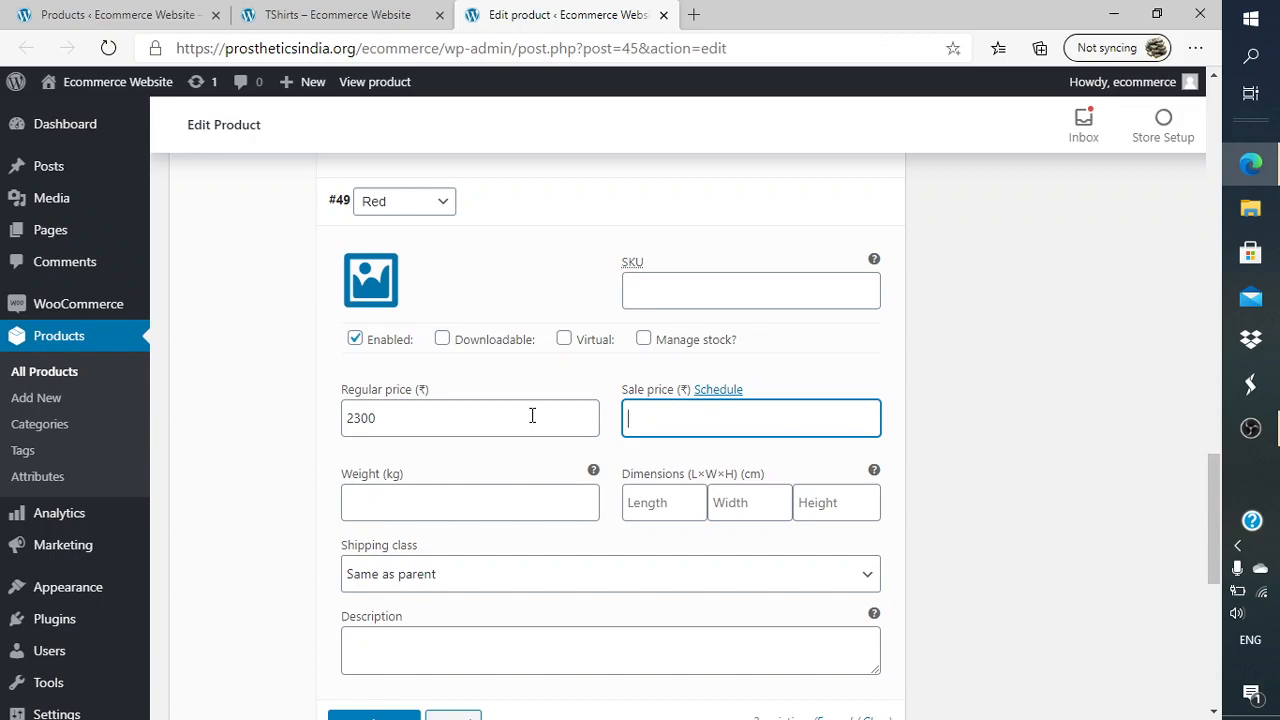
type("1000")
Save the variation changes and update the TShirts product.
scroll(723, 460, "down", 5)
scroll(723, 457, "up", 1)
left_click(403, 333)
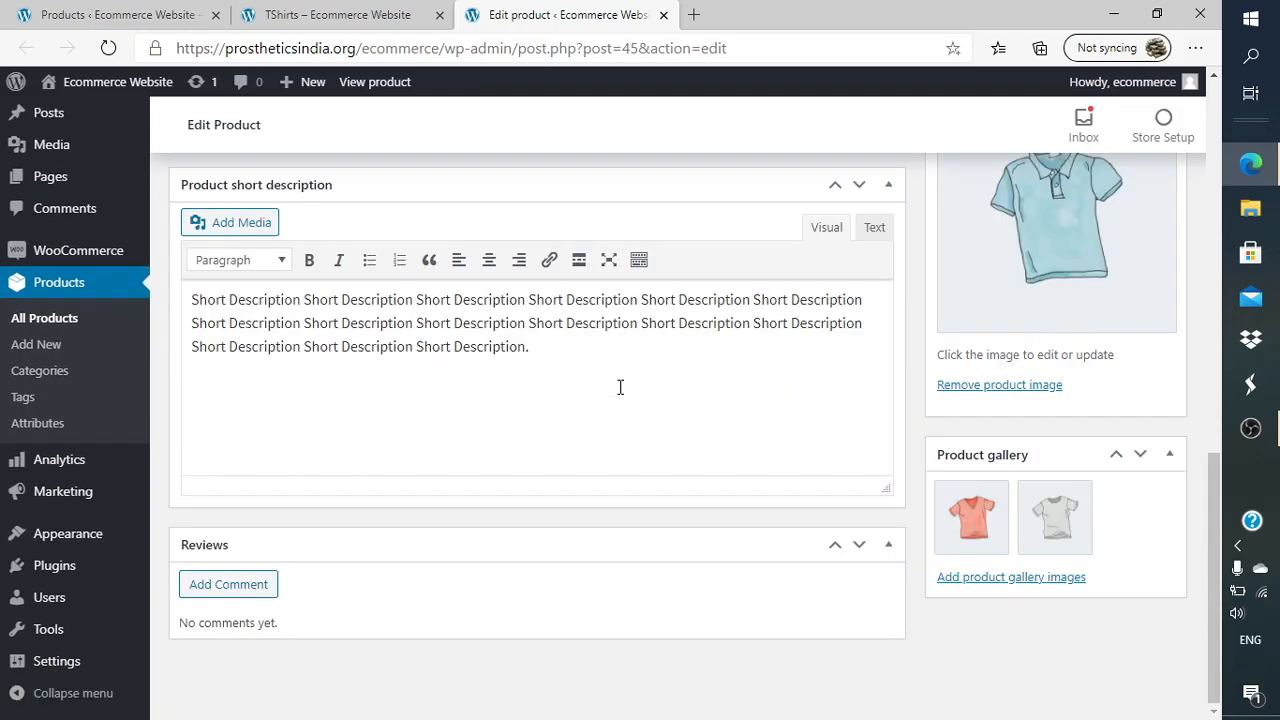
scroll(620, 390, "up", 5)
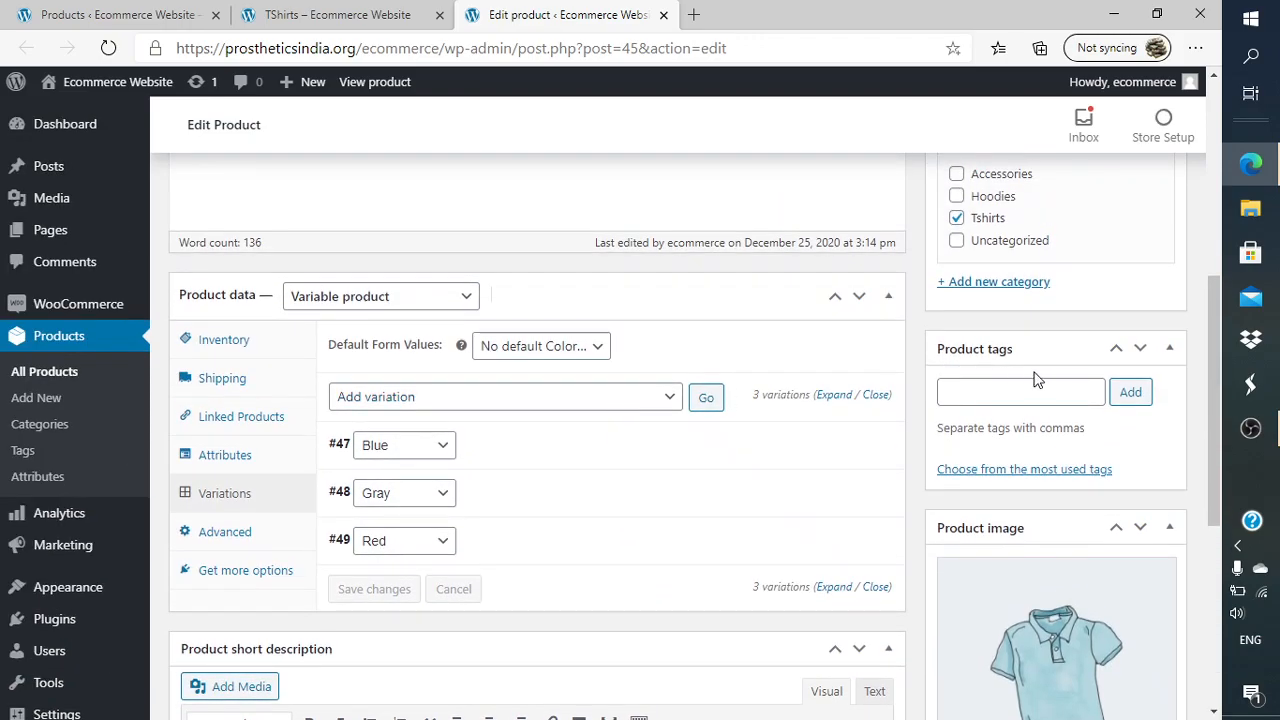
scroll(1037, 378, "up", 4)
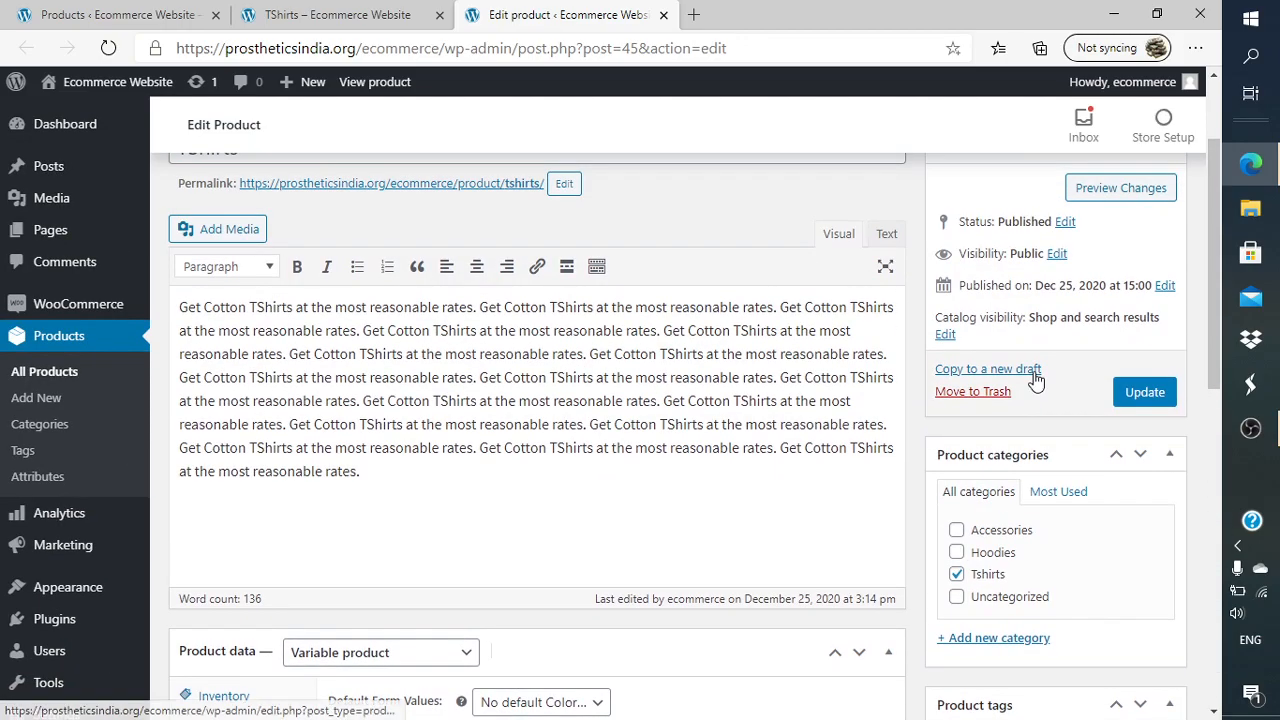
left_click(1145, 392)
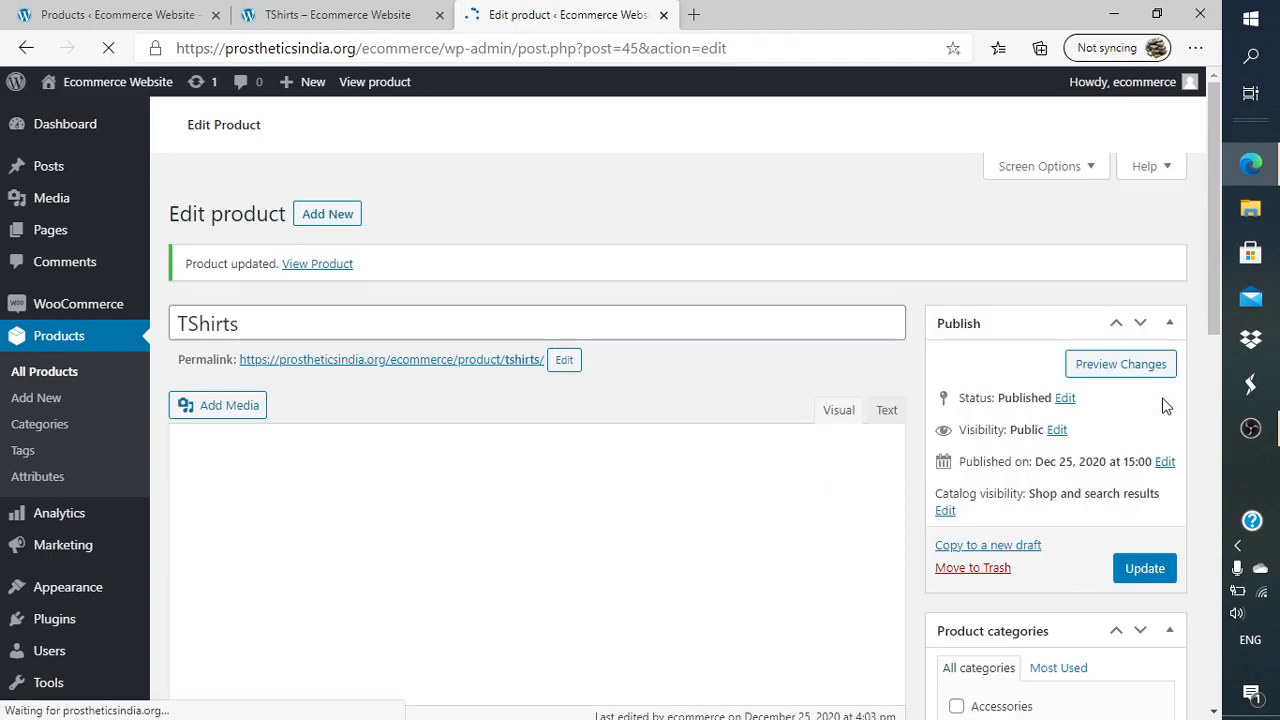
Reload the TShirts storefront page and examine its price range and Color selector.
left_click(334, 12)
left_click(120, 47)
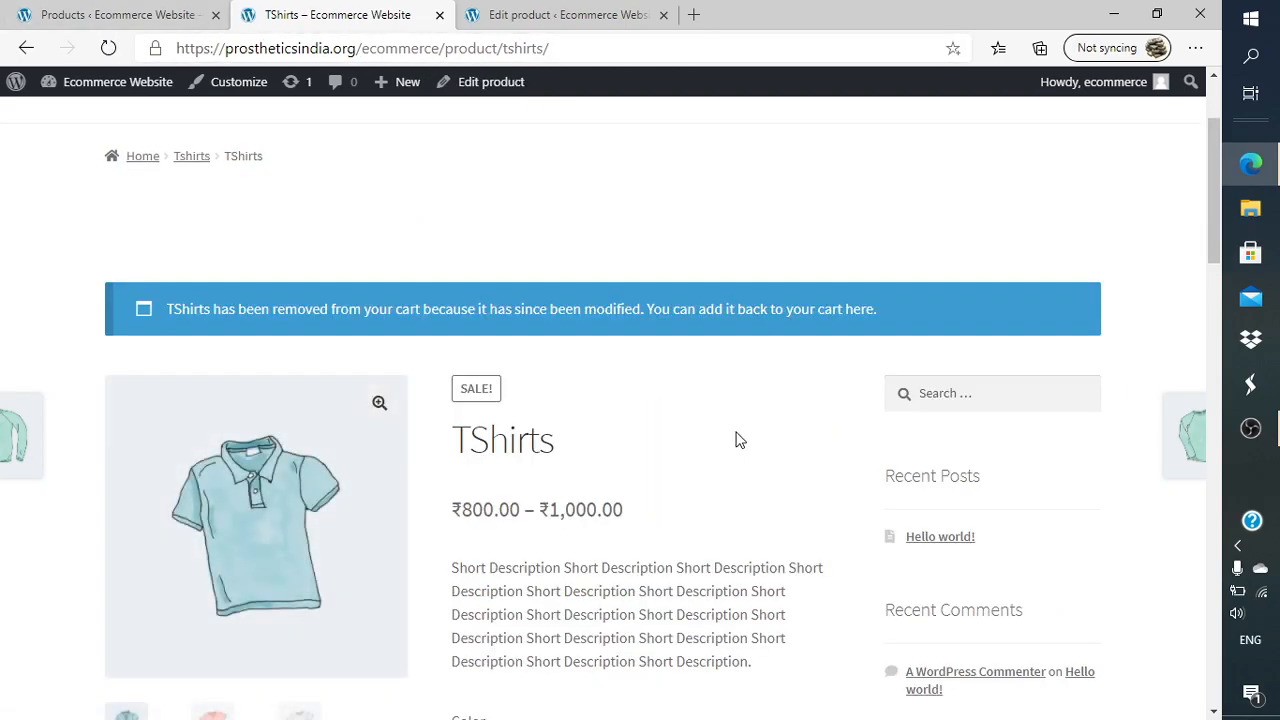
scroll(740, 440, "down", 6)
scroll(740, 440, "up", 2)
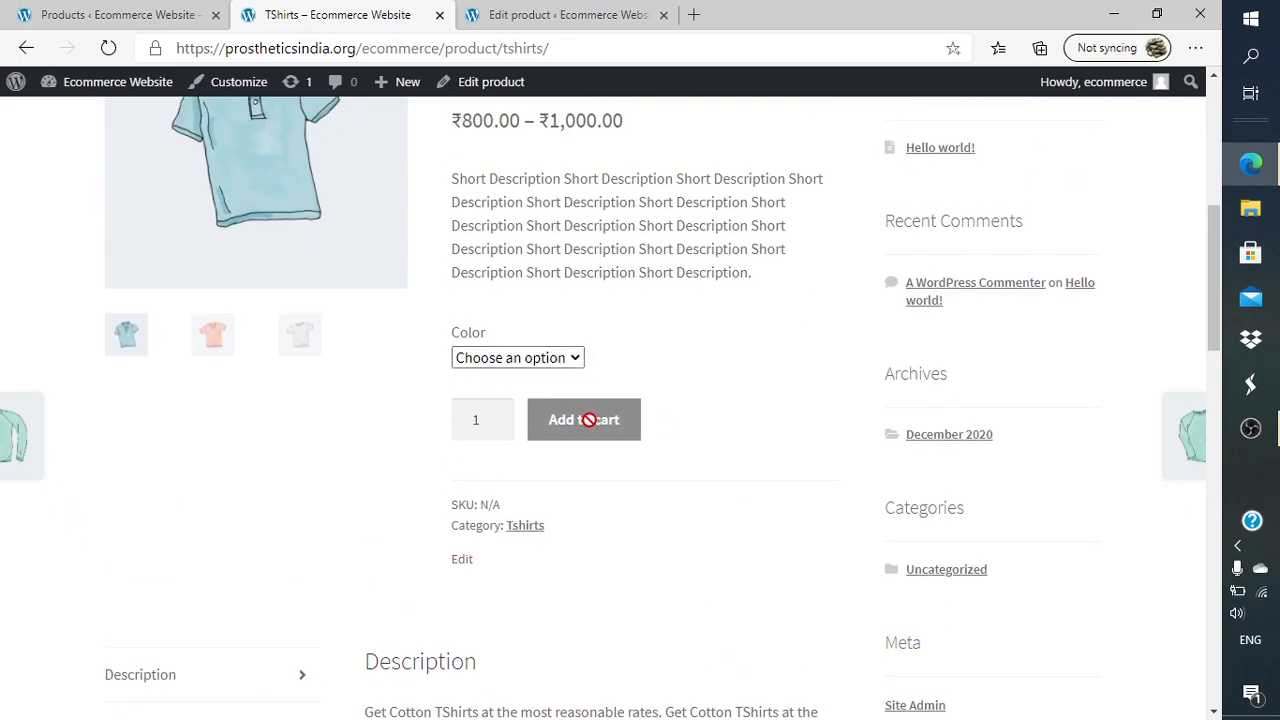
Select Blue, Gray and Red in turn as the Color to check each variation's price, and reset the selection to Choose an option.
left_click(553, 358)
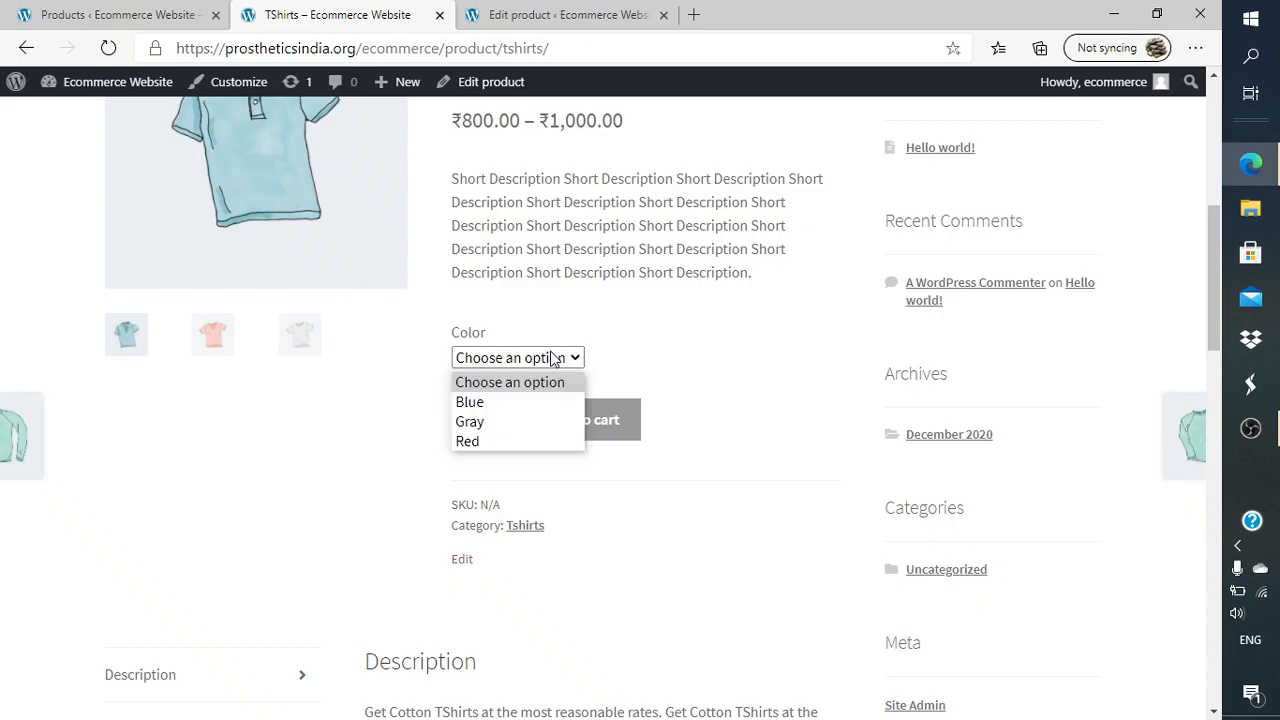
left_click(537, 401)
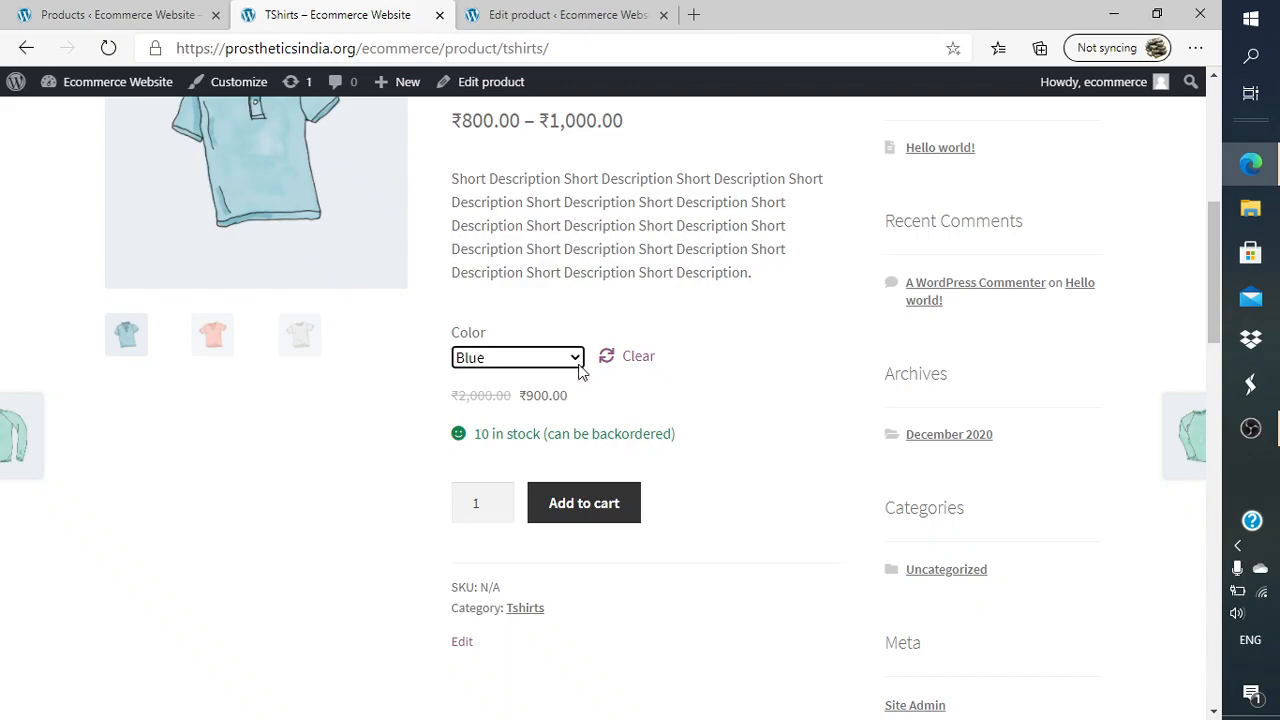
left_click(577, 364)
left_click(546, 422)
left_click(580, 362)
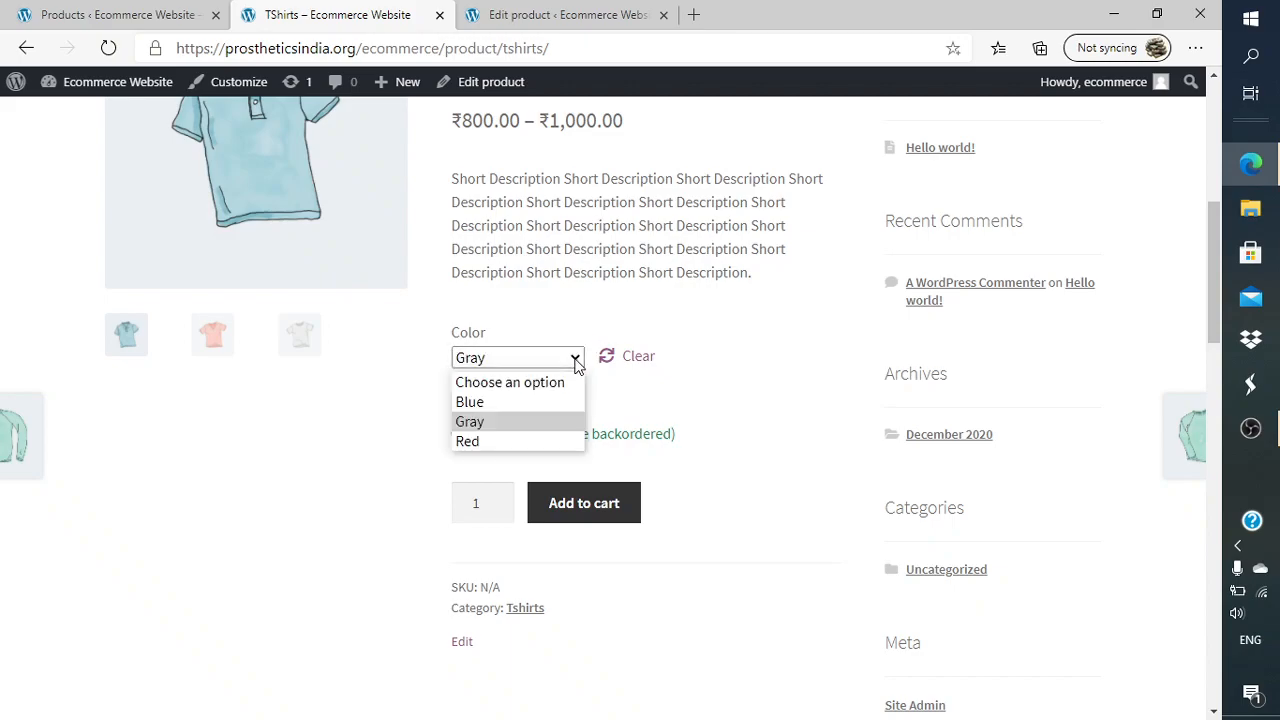
left_click(536, 442)
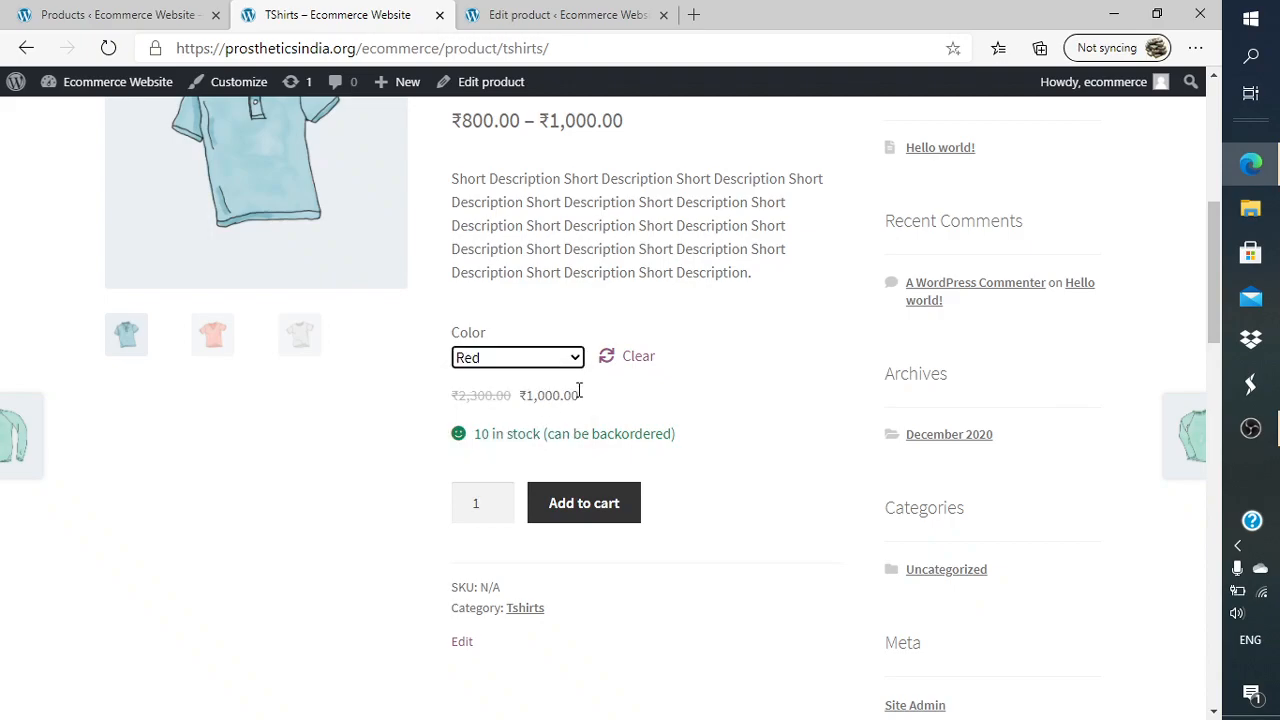
left_click(526, 362)
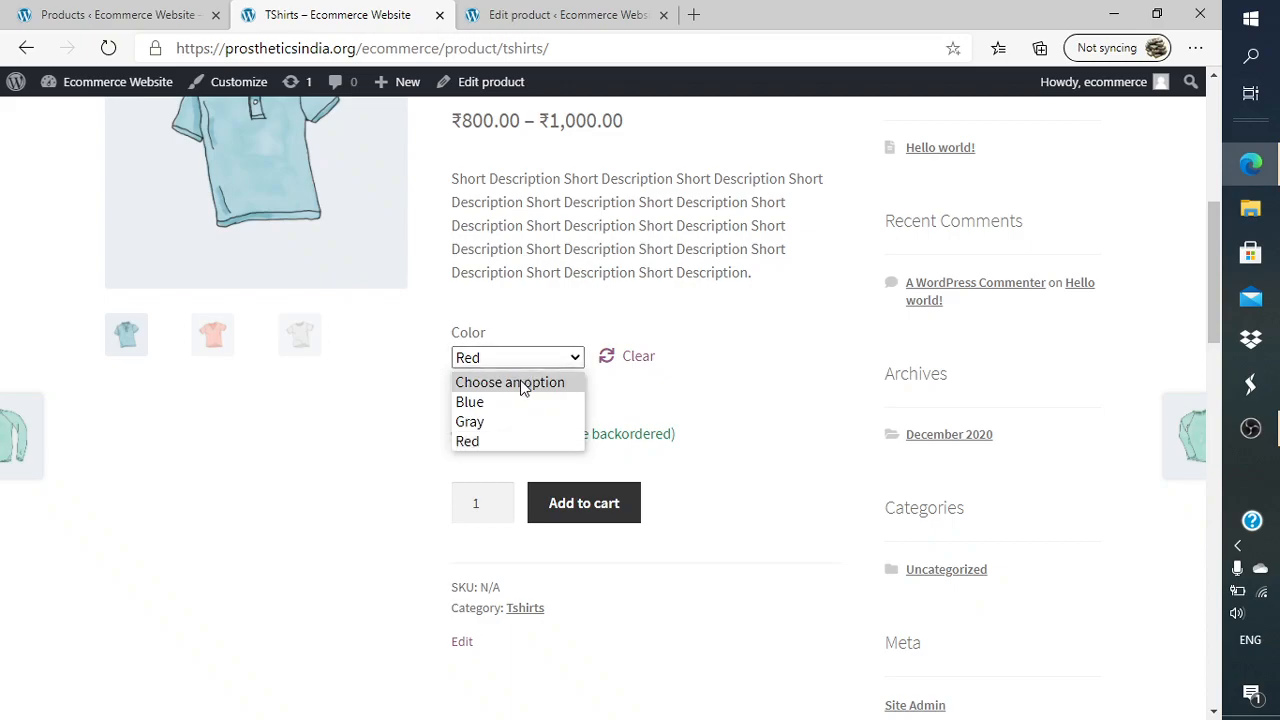
left_click(520, 385)
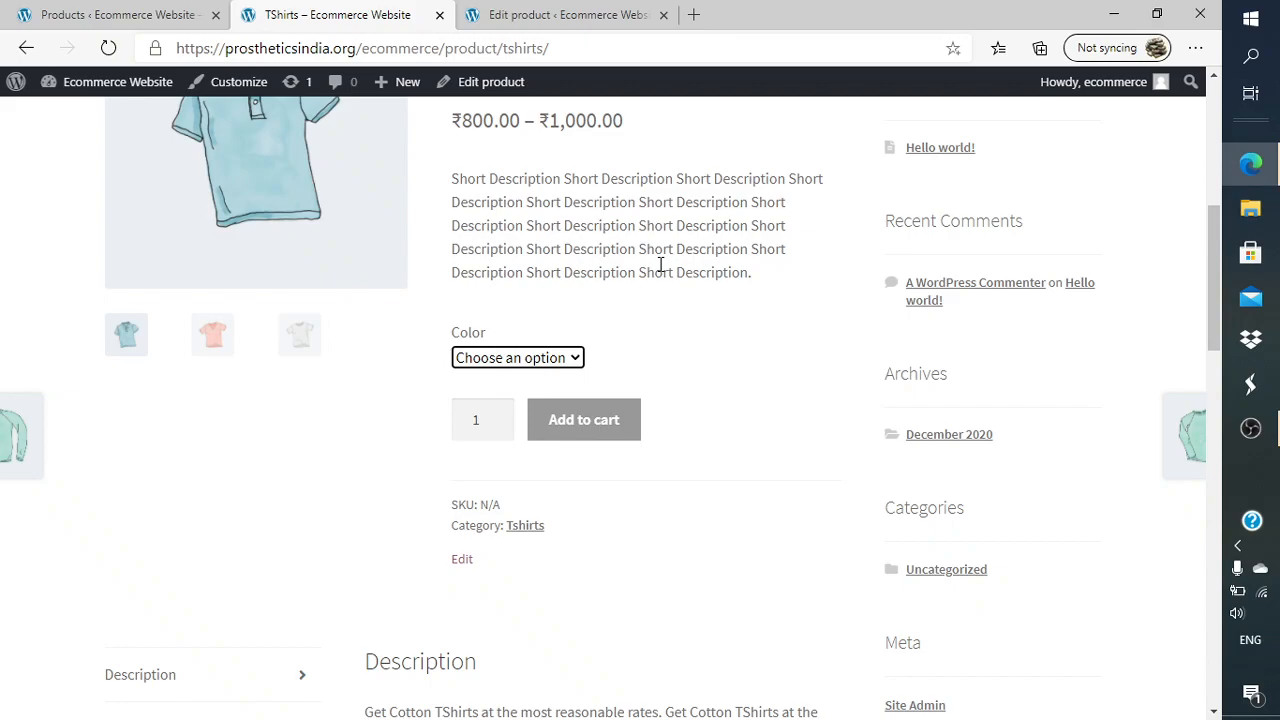
Switch back to the store's product administration and open the product Attributes page.
left_click(204, 10)
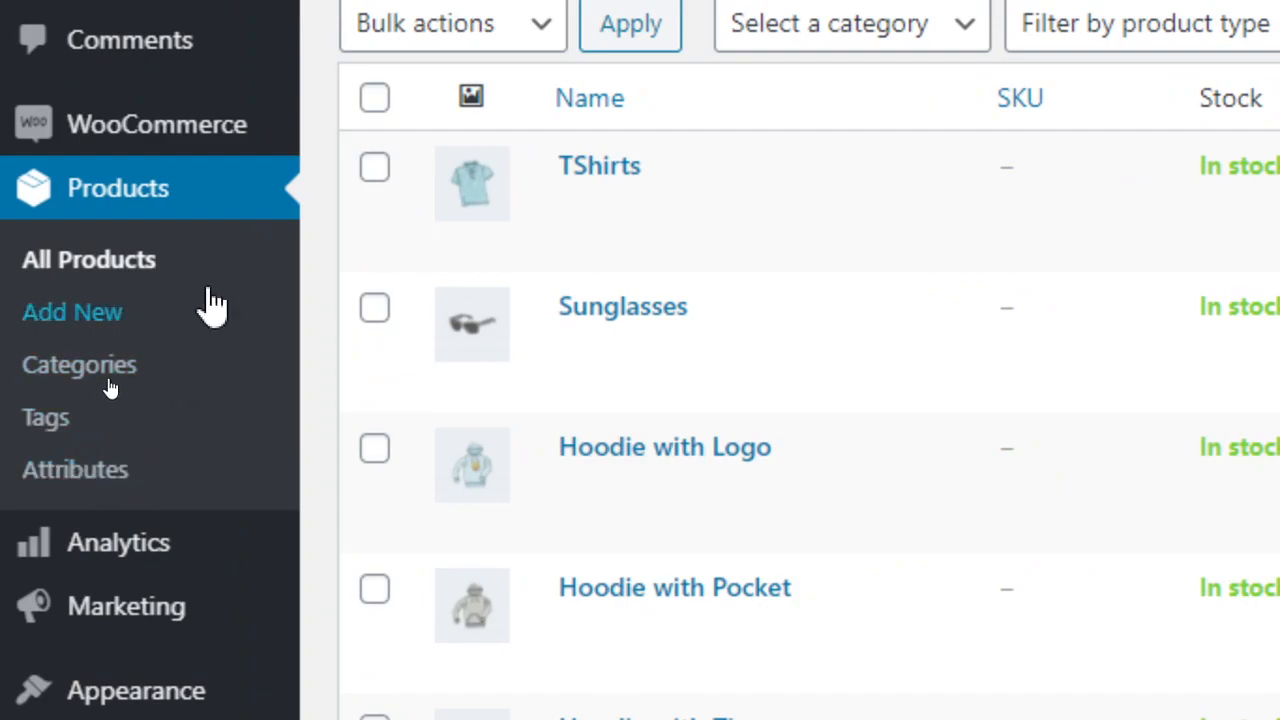
left_click(92, 472)
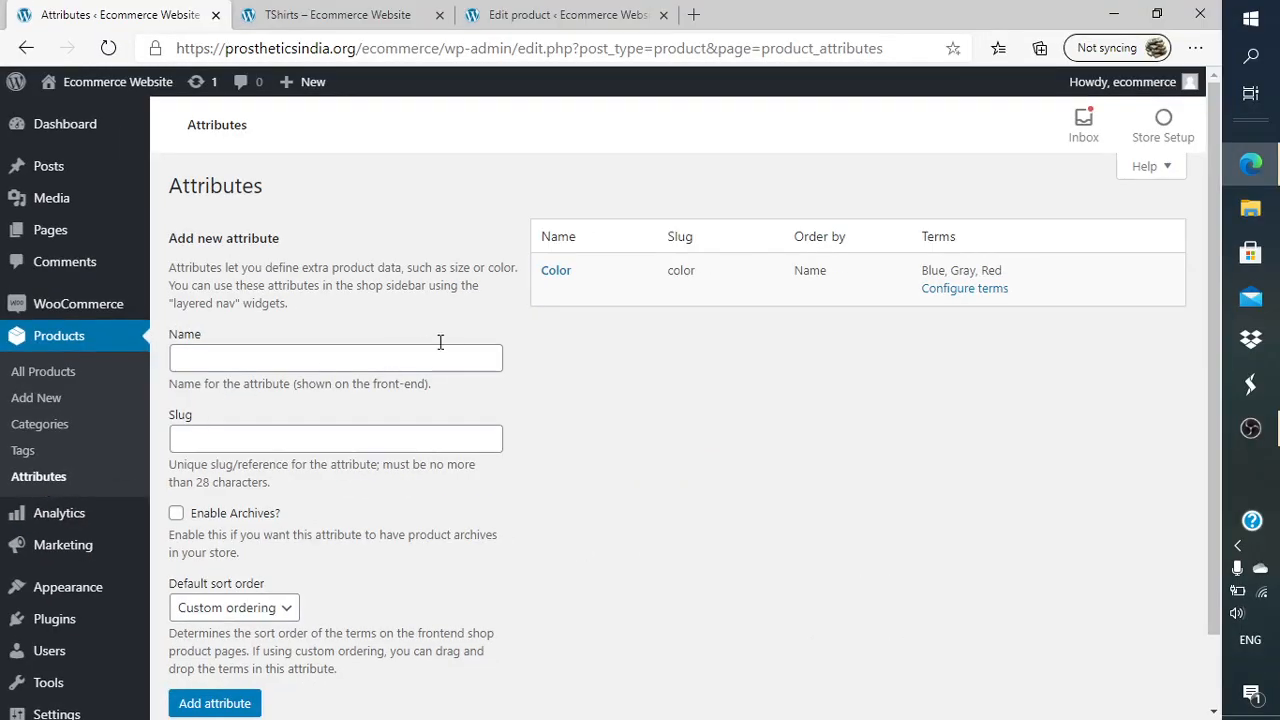
Add a new product attribute named Size with slug size and archives enabled.
mouse_move(1092, 106)
left_click(437, 349)
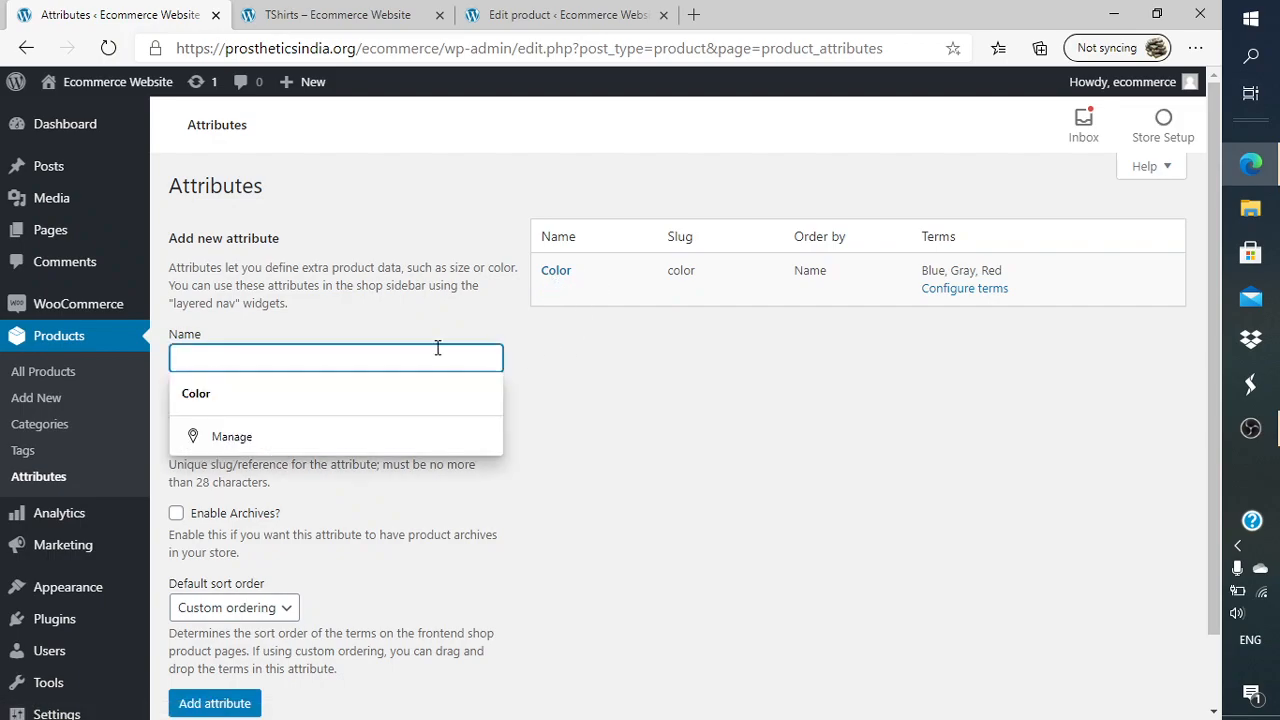
type("Size")
key("Tab")
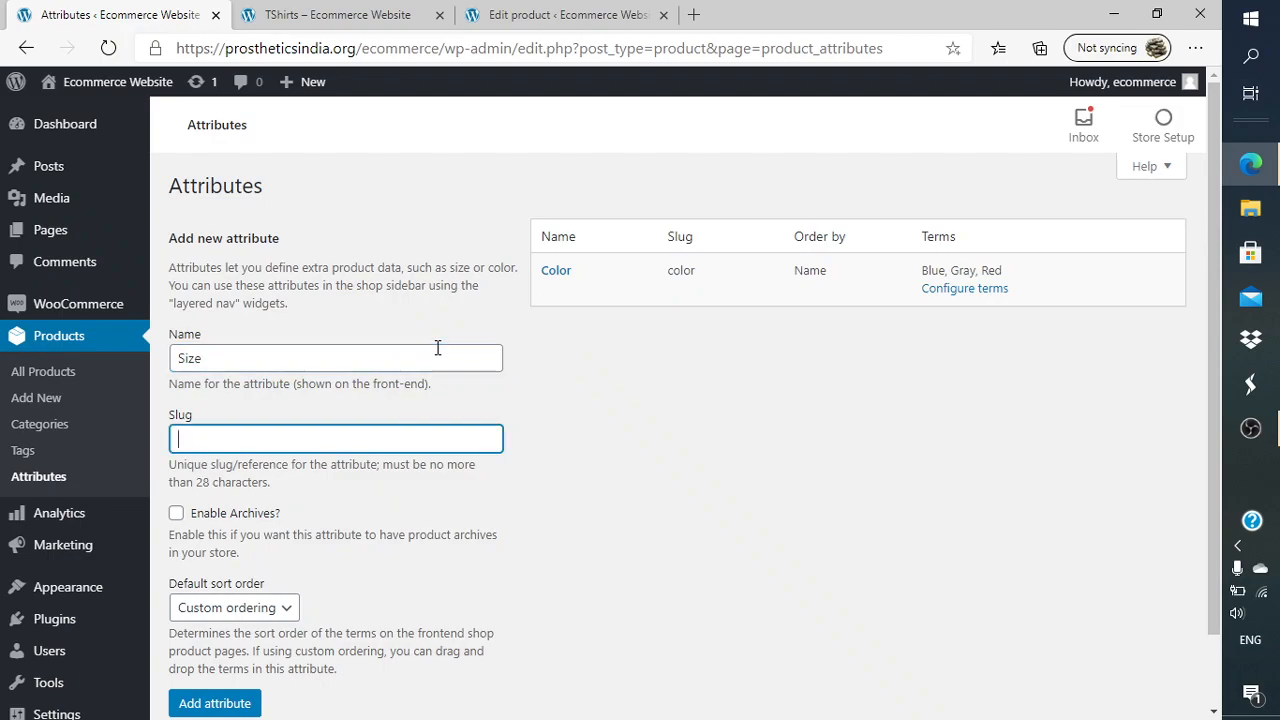
type("size")
scroll(503, 449, "down", 1)
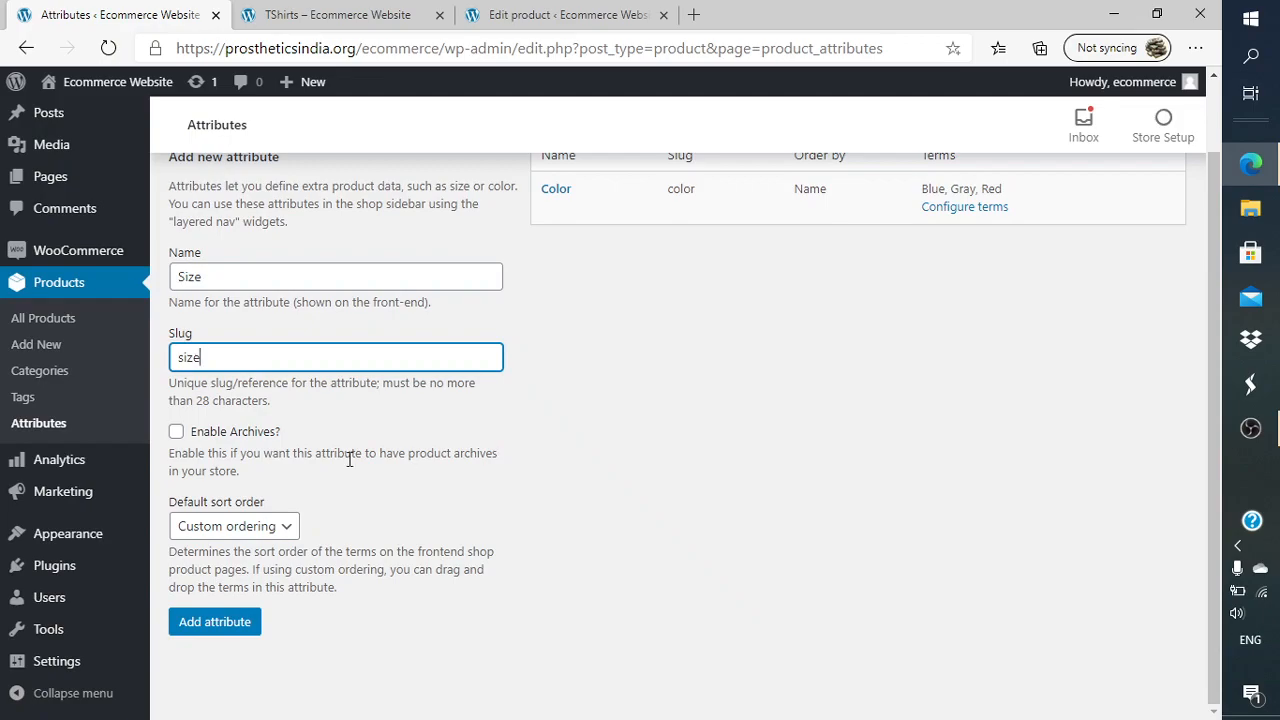
left_click(177, 434)
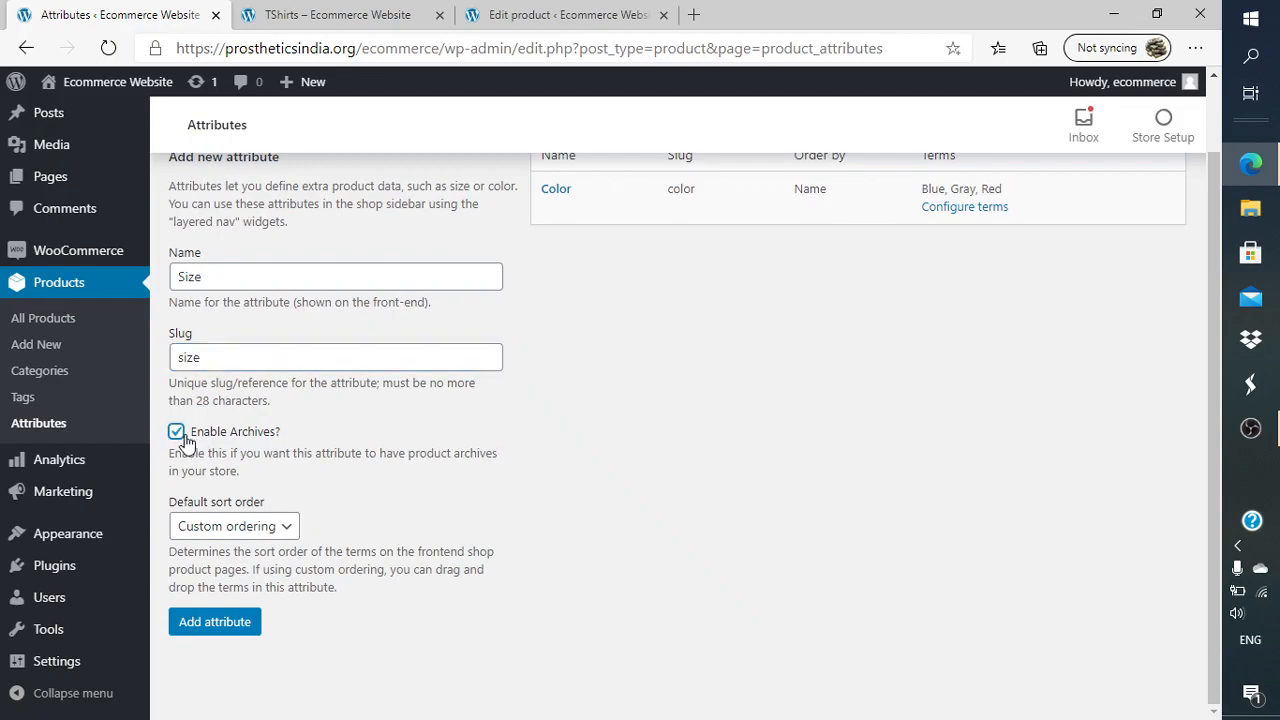
left_click(220, 628)
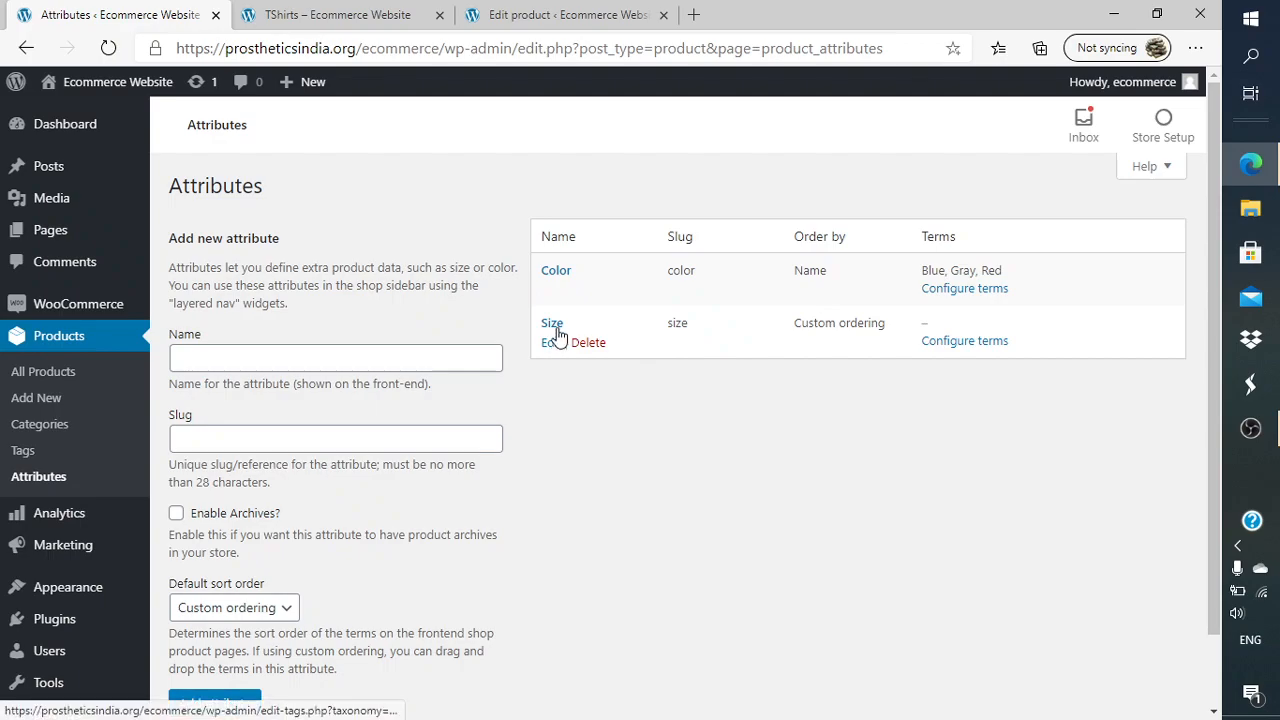
Open the terms of the Size attribute and add the term L with slug large.
left_click(950, 343)
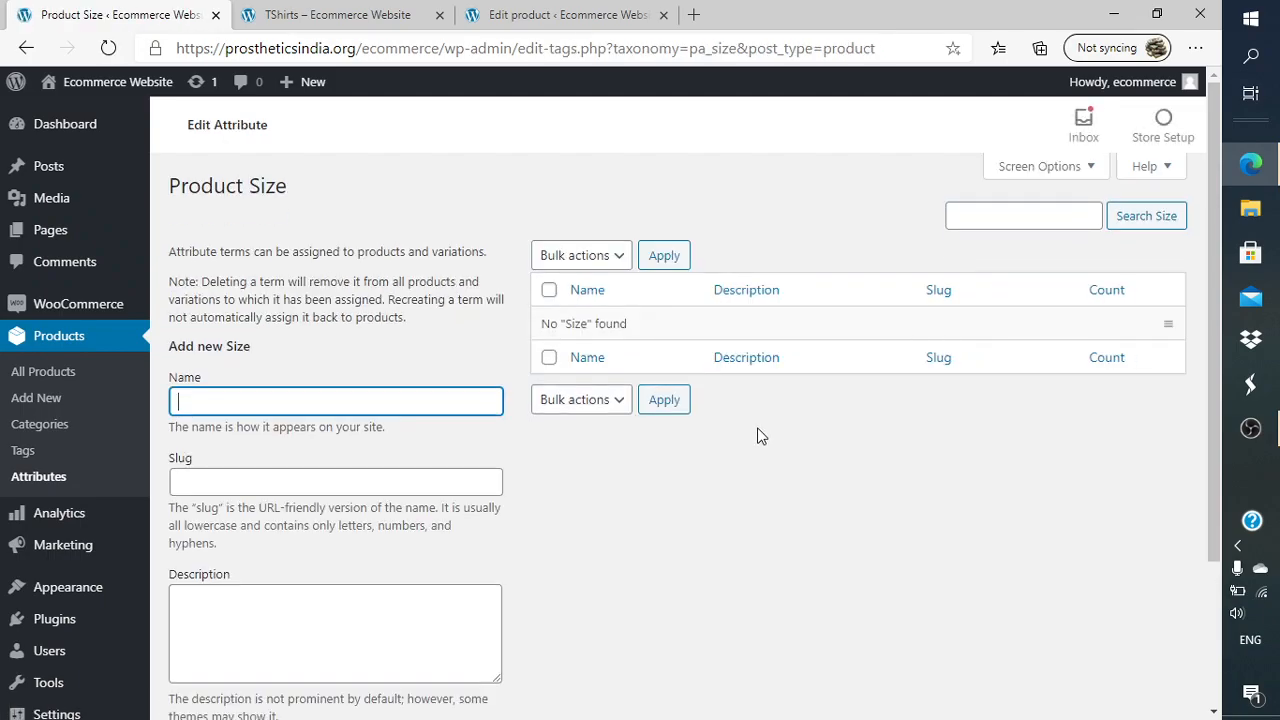
type("L")
left_click(424, 472)
type("large")
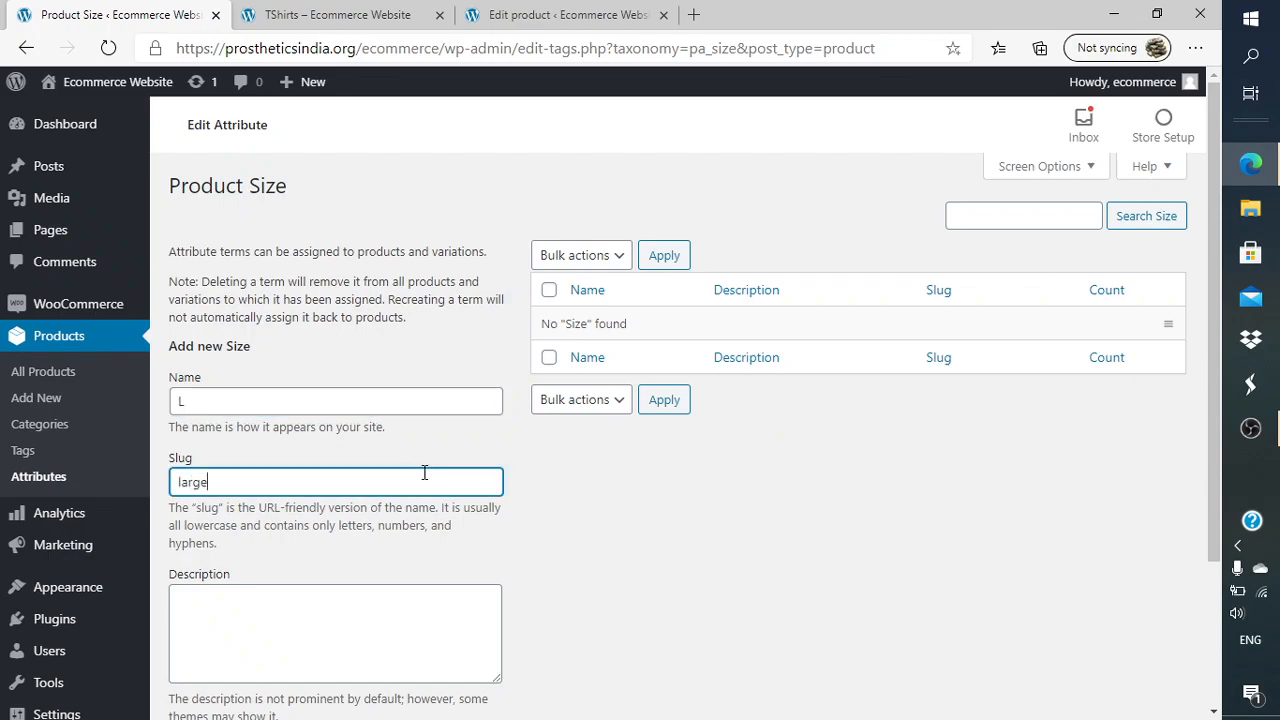
scroll(545, 526, "down", 2)
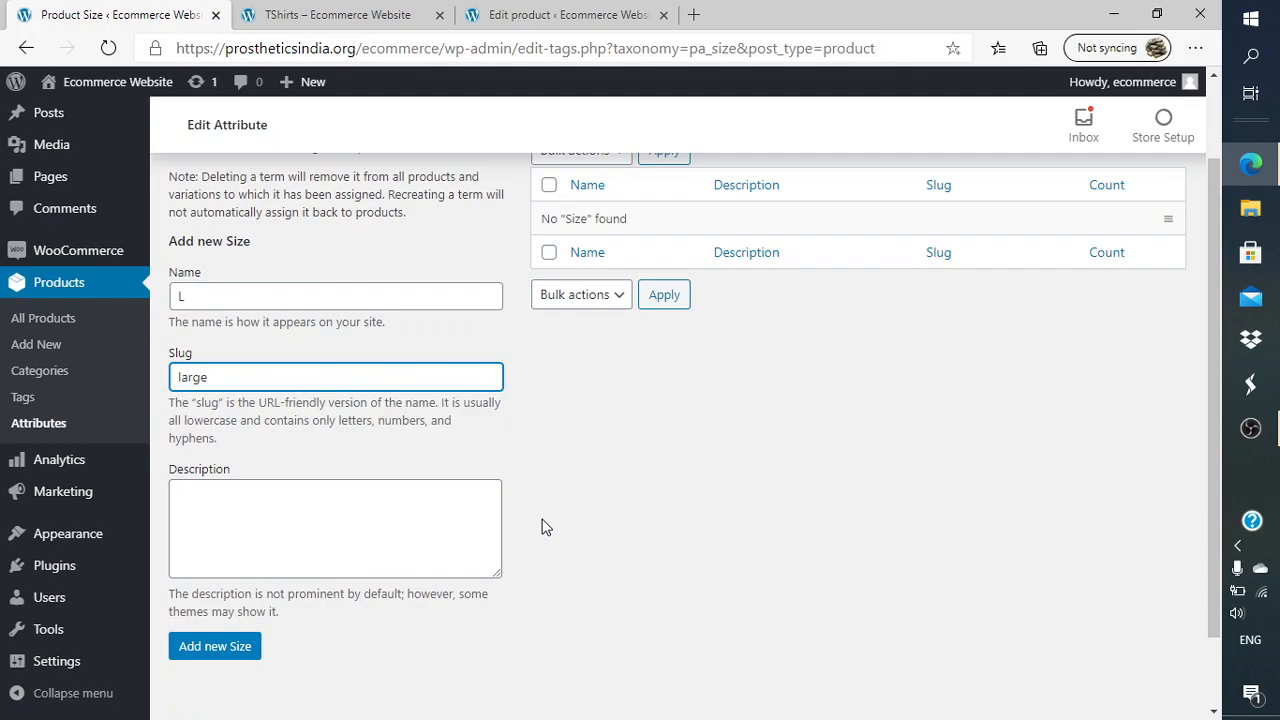
left_click(245, 650)
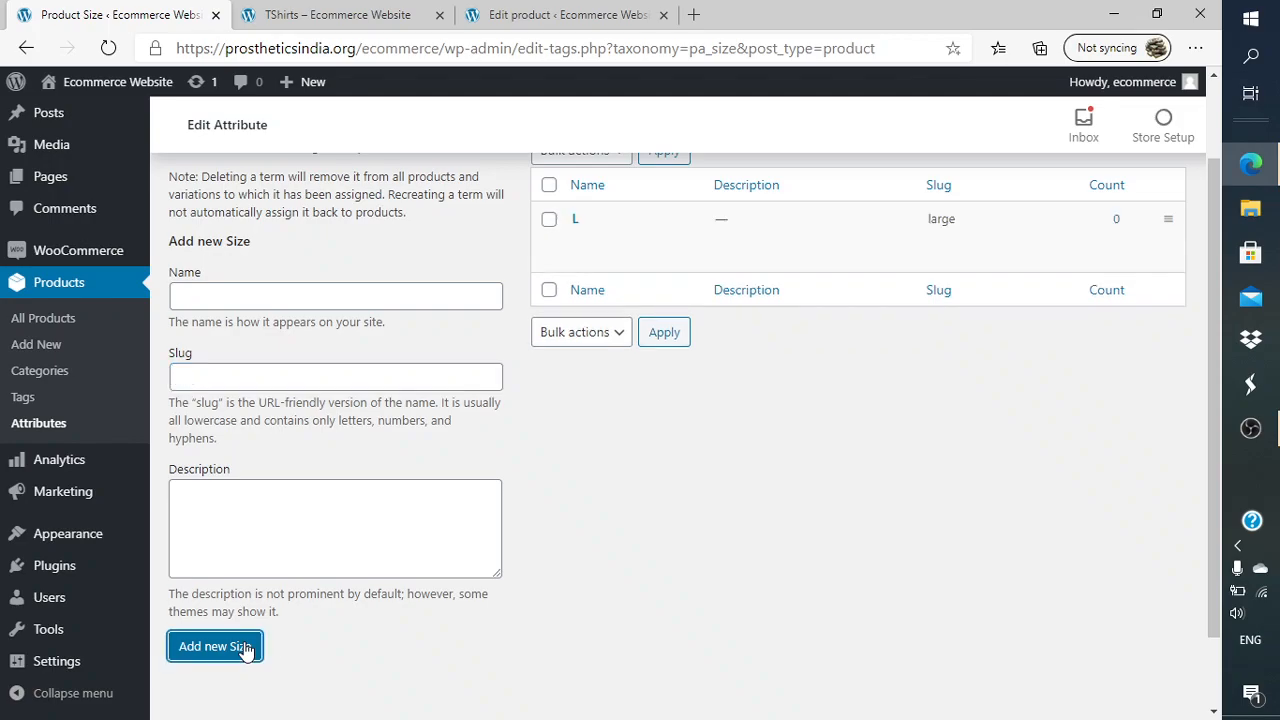
Add a second Size term named XL with slug extra-large.
left_click(398, 302)
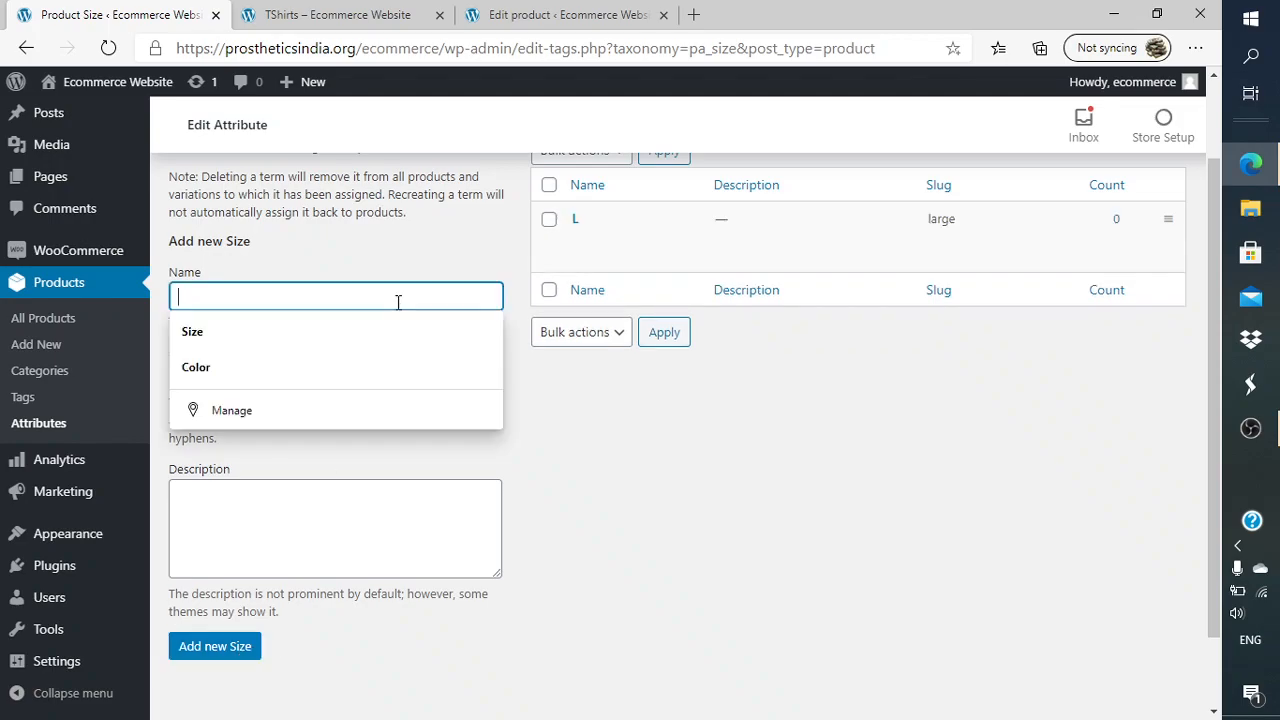
type("XL")
key("Tab")
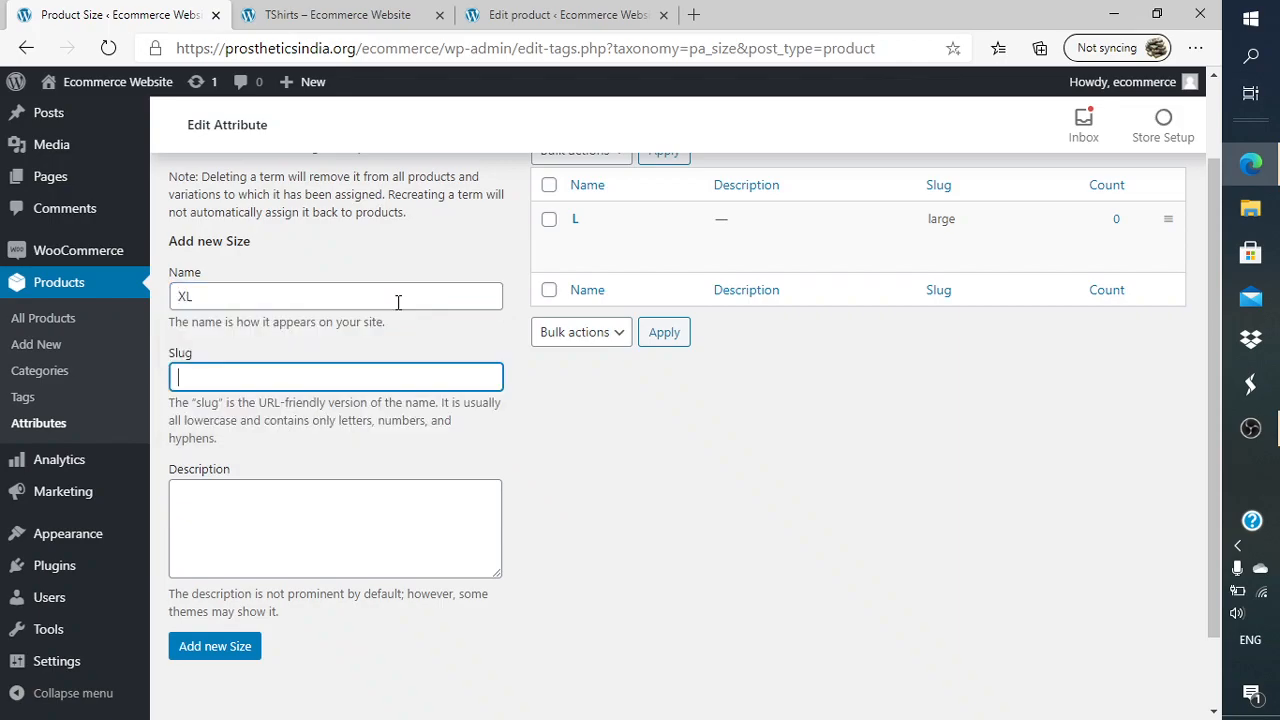
type("extra-large")
left_click(229, 650)
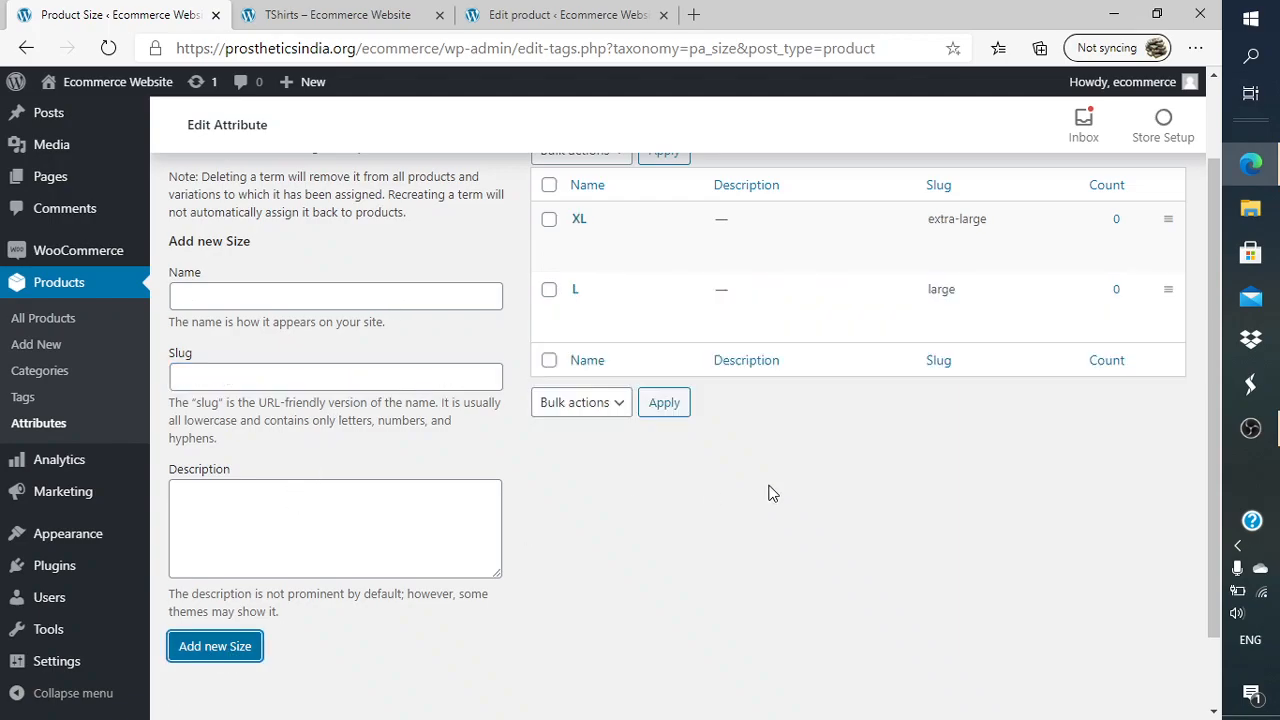
scroll(770, 492, "up", 1)
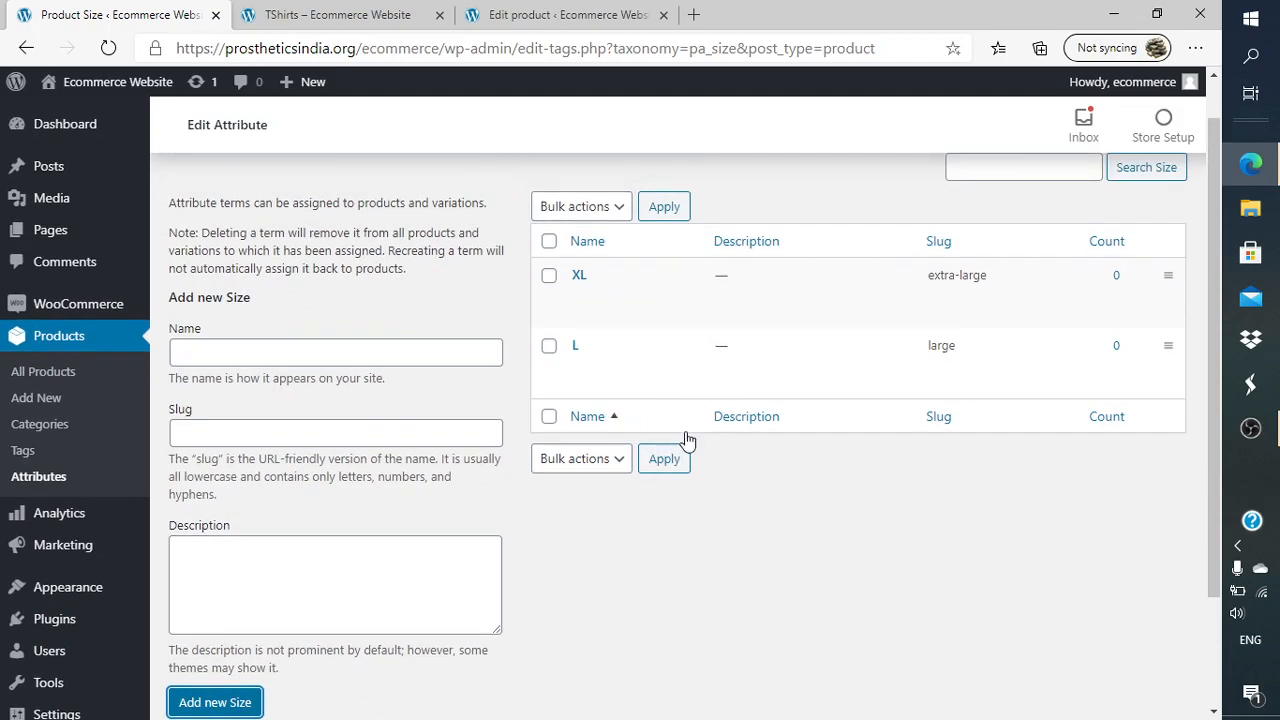
Switch to the TShirts product's edit page, reload it and expand its product data.
left_click(385, 7)
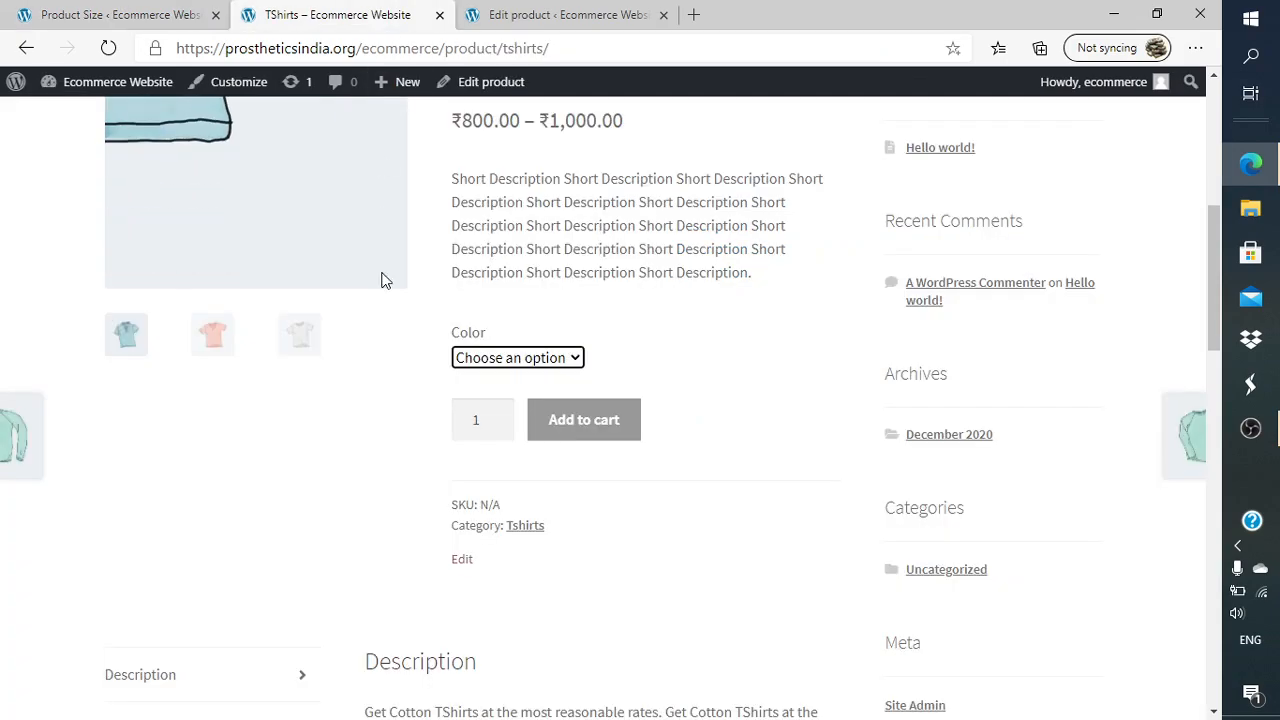
left_click(521, 14)
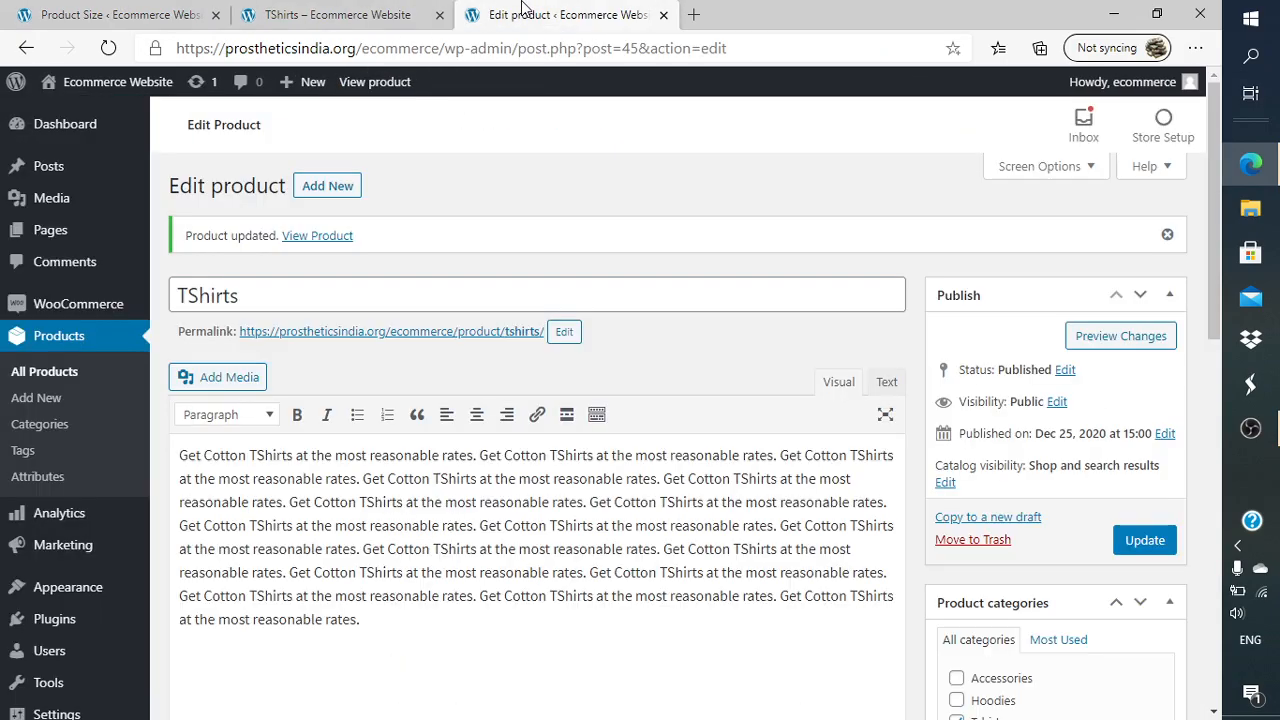
left_click(112, 48)
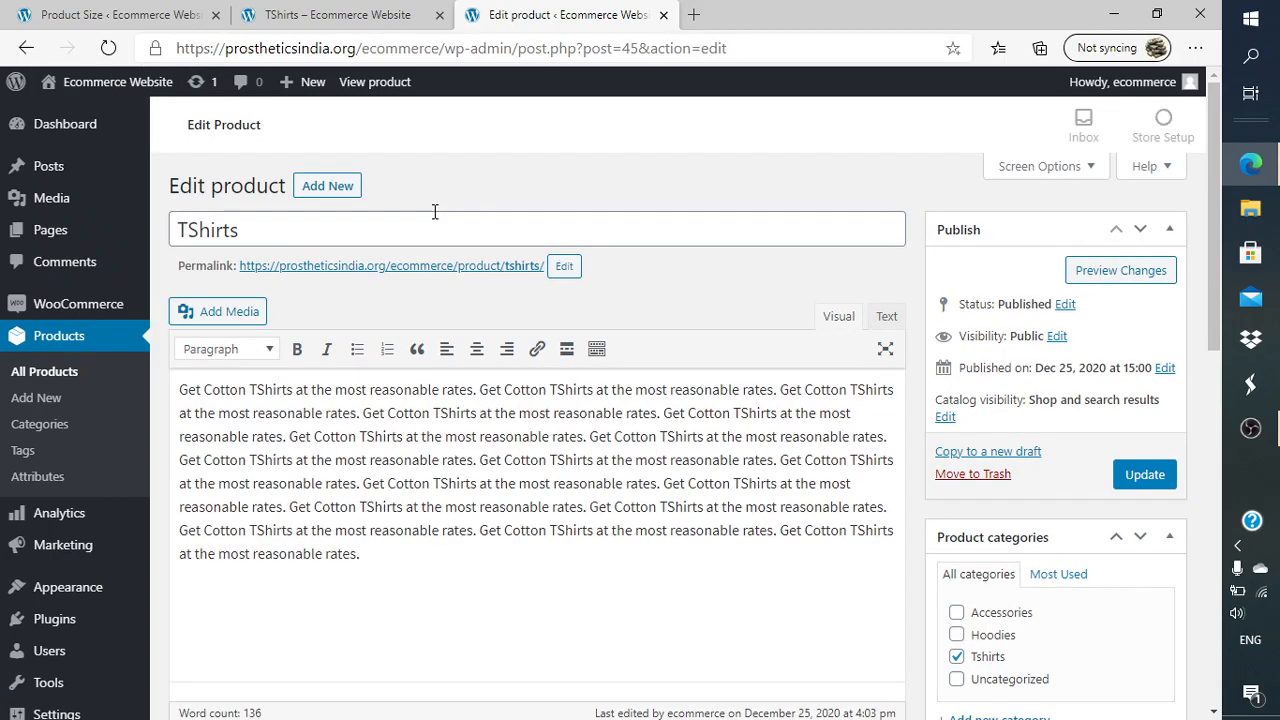
scroll(709, 368, "down", 8)
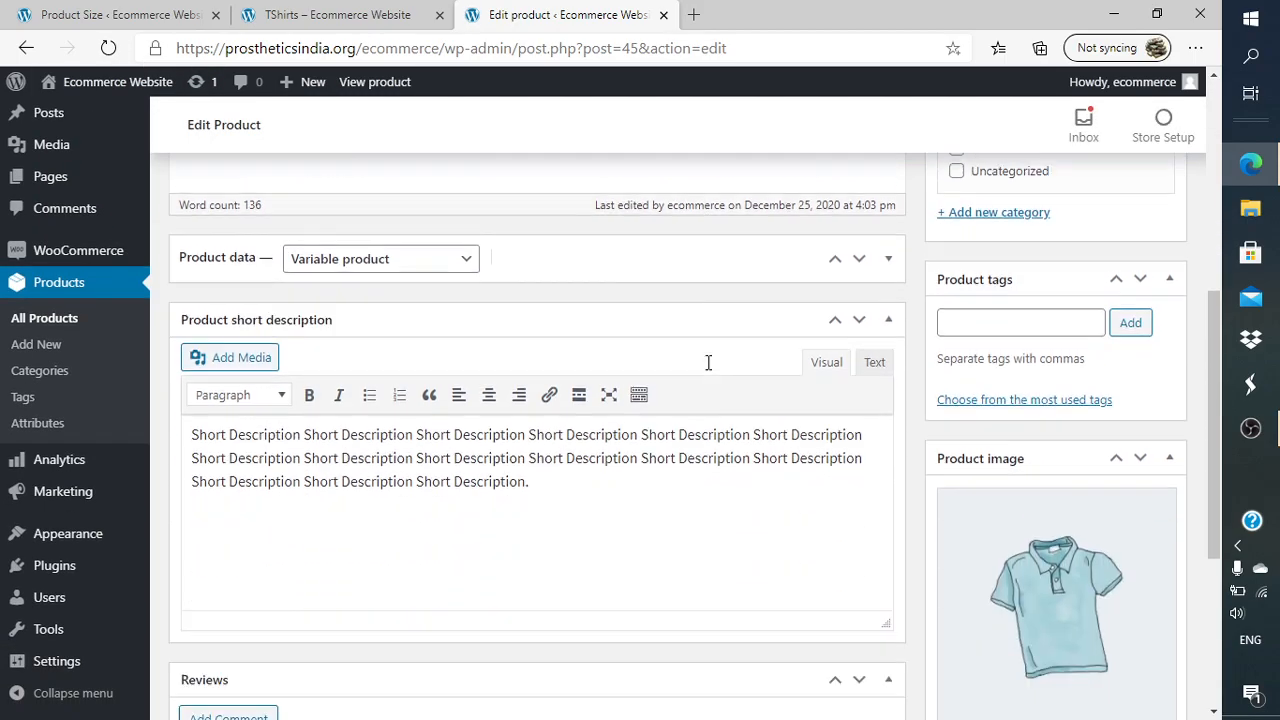
scroll(706, 362, "up", 6)
scroll(703, 363, "down", 2)
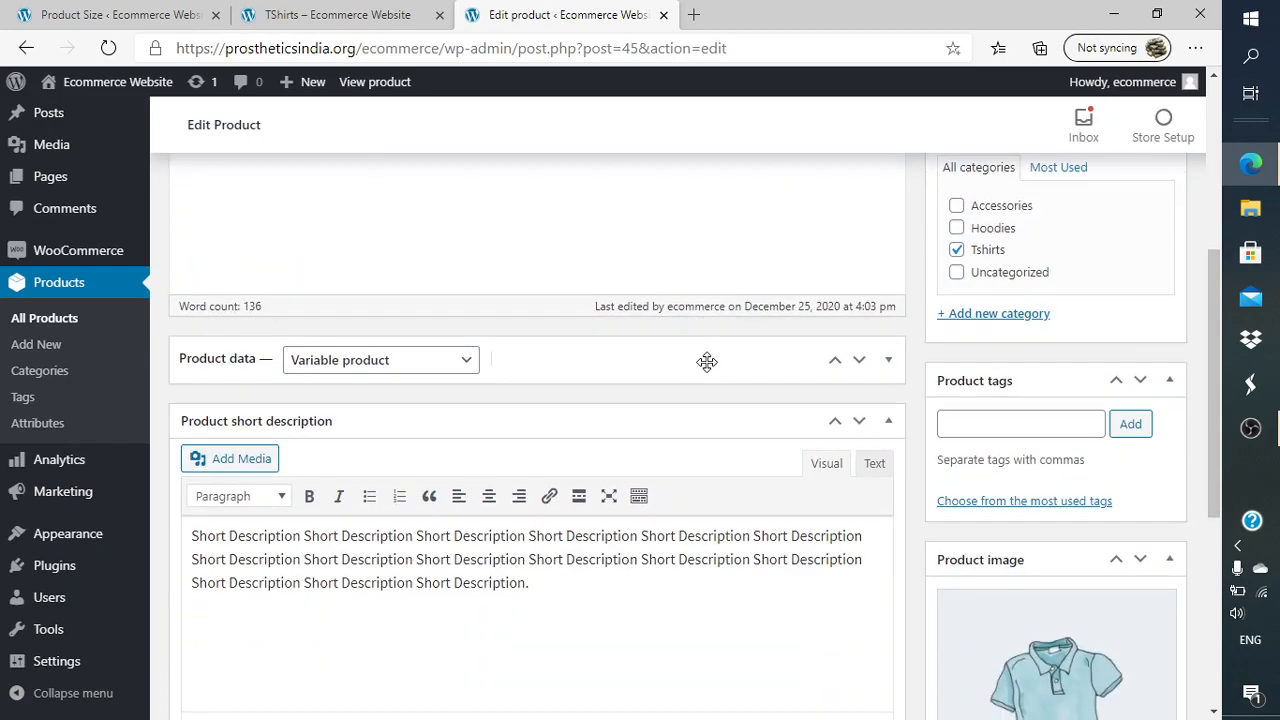
left_click(699, 364)
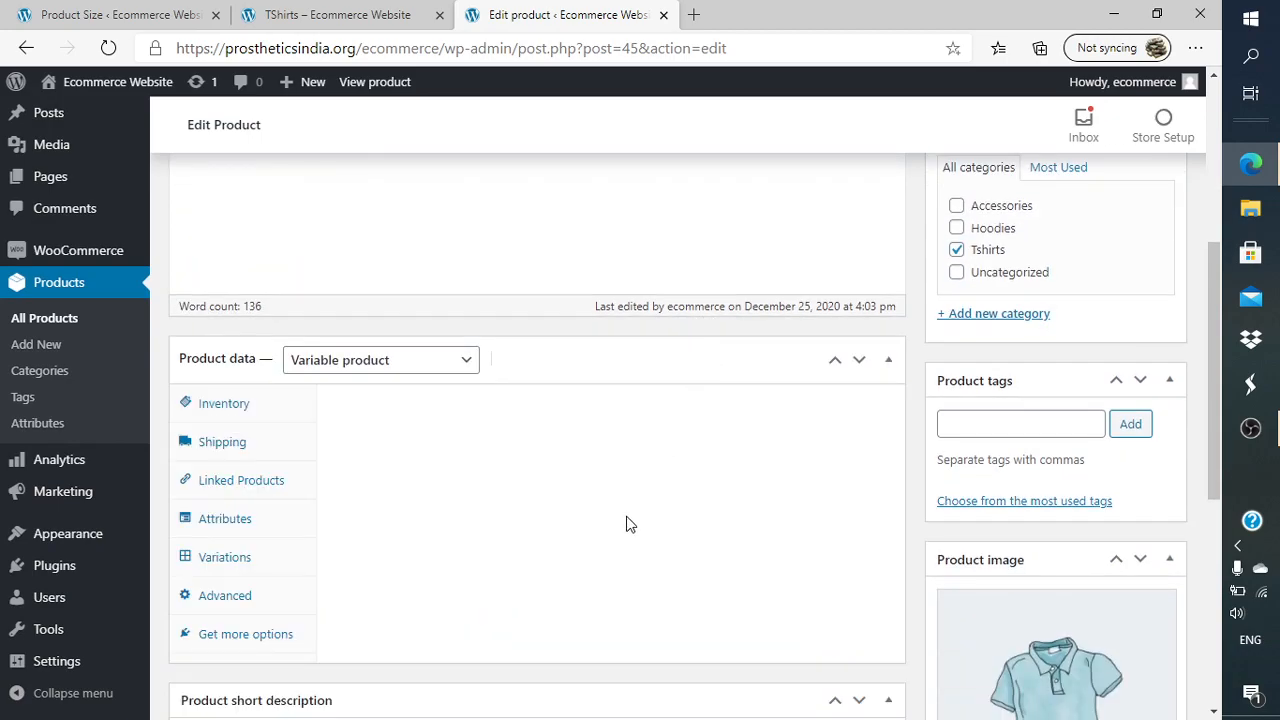
Examine the TShirts product's existing variations and the options for adding more.
left_click(268, 557)
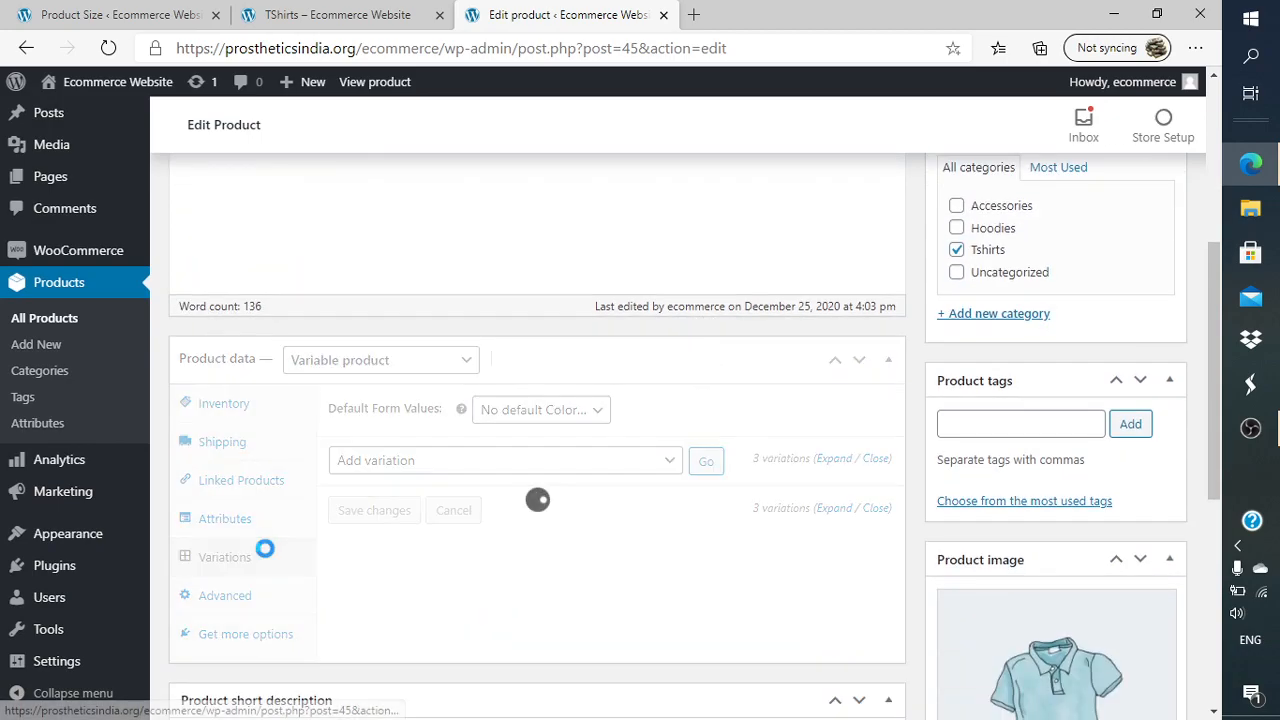
scroll(597, 557, "down", 2)
scroll(594, 550, "up", 1)
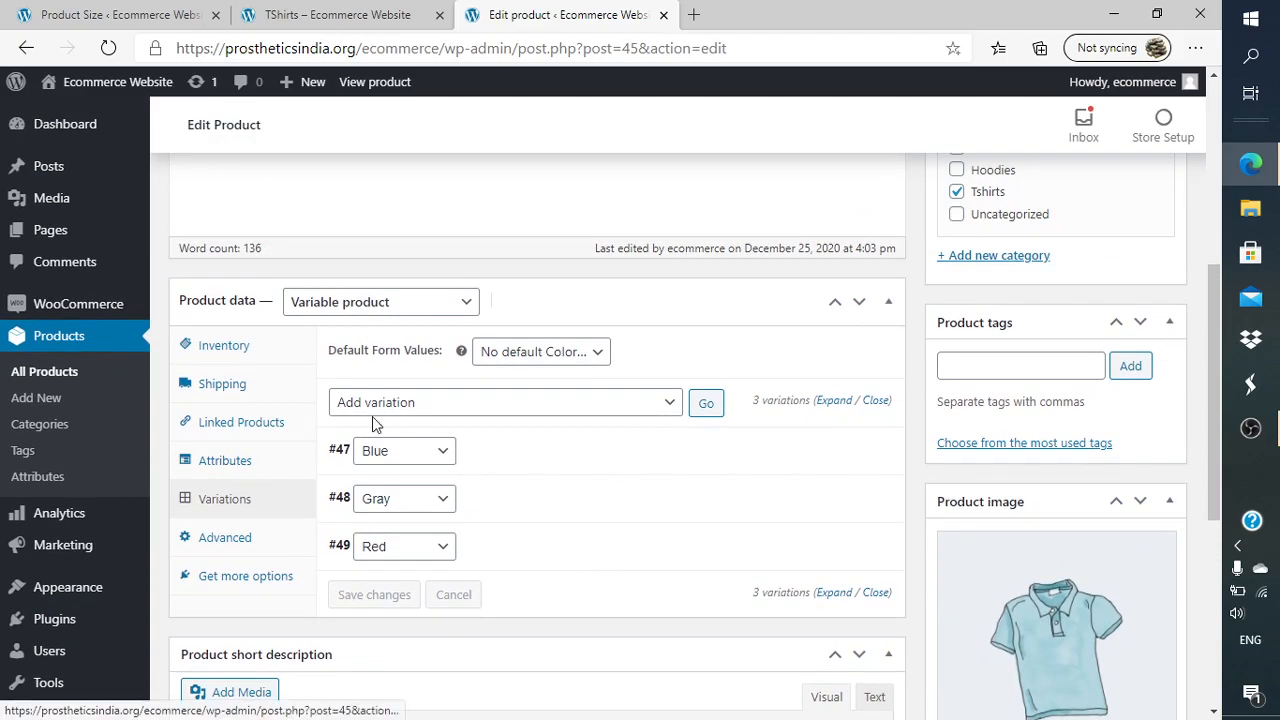
left_click(410, 410)
left_click(409, 414)
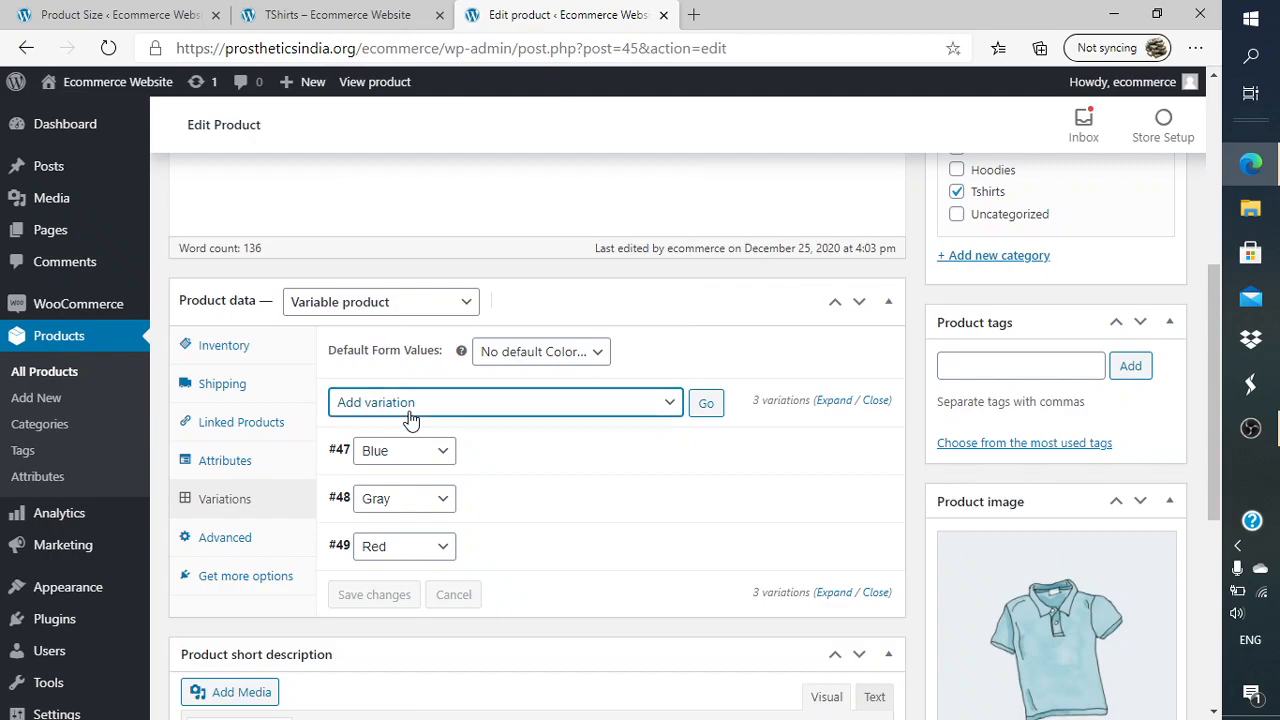
Add the Size attribute to the TShirts product's attributes.
left_click(221, 464)
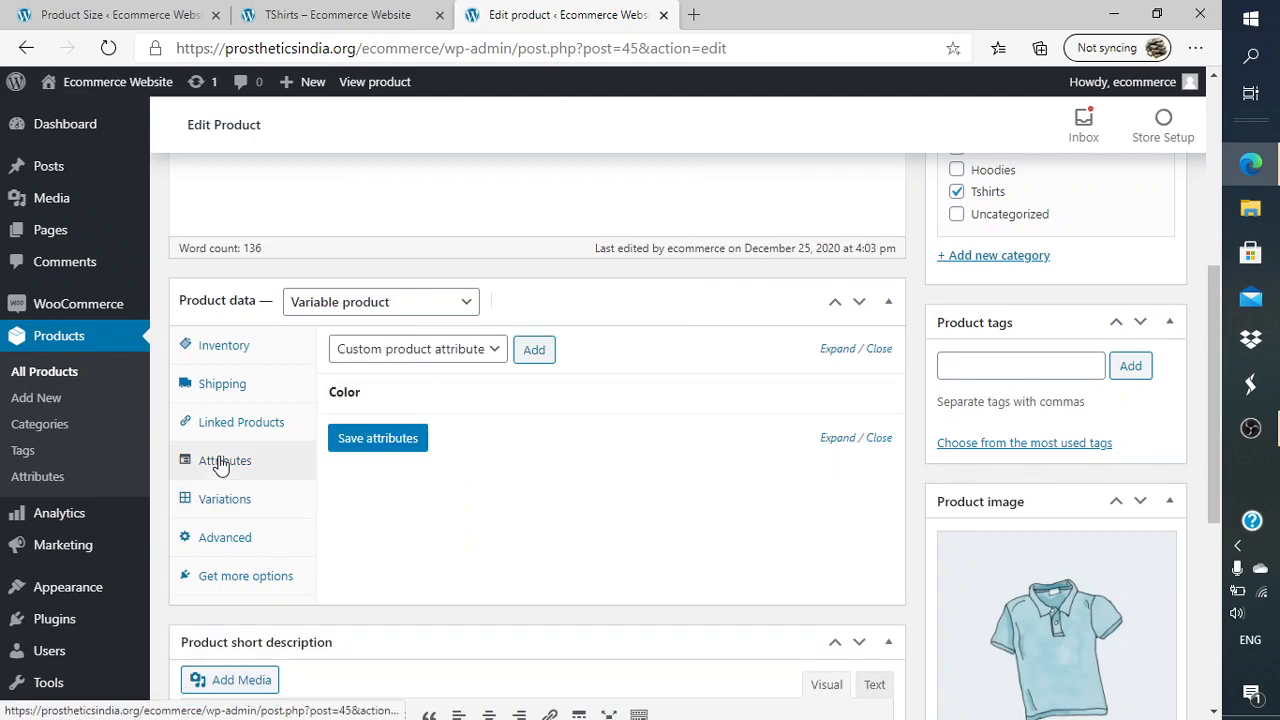
left_click(483, 352)
left_click(443, 414)
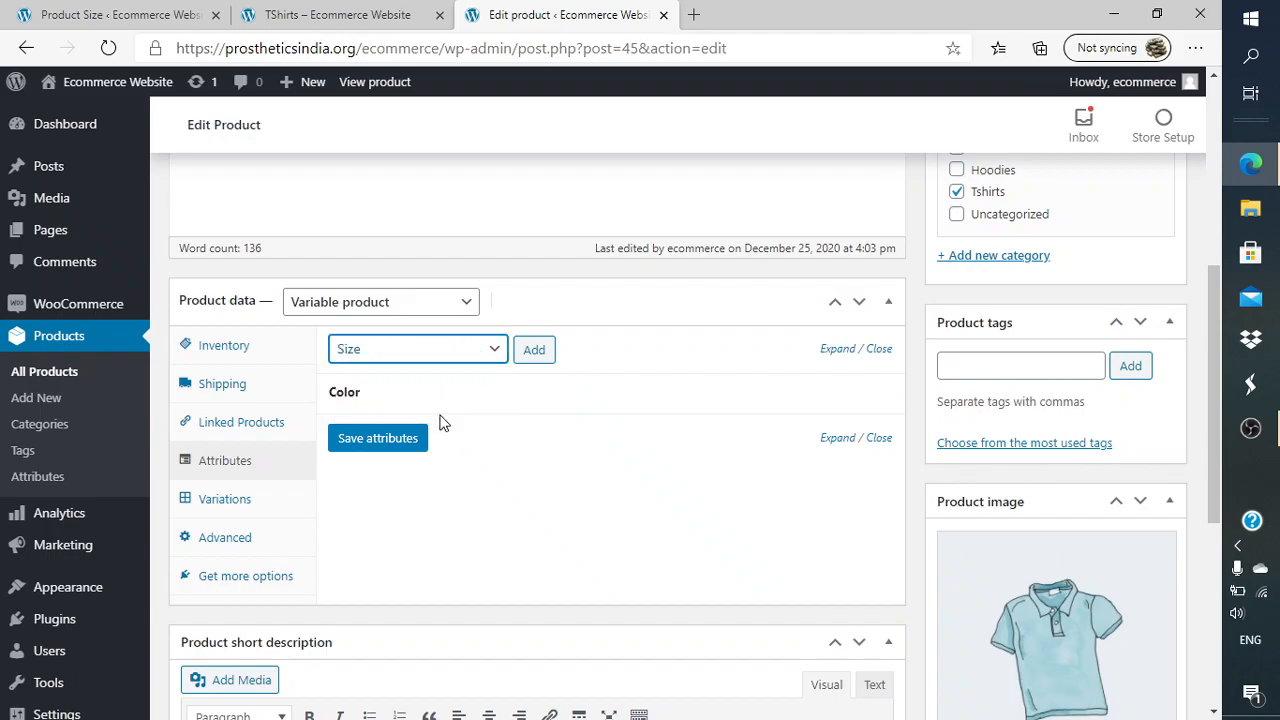
left_click(535, 350)
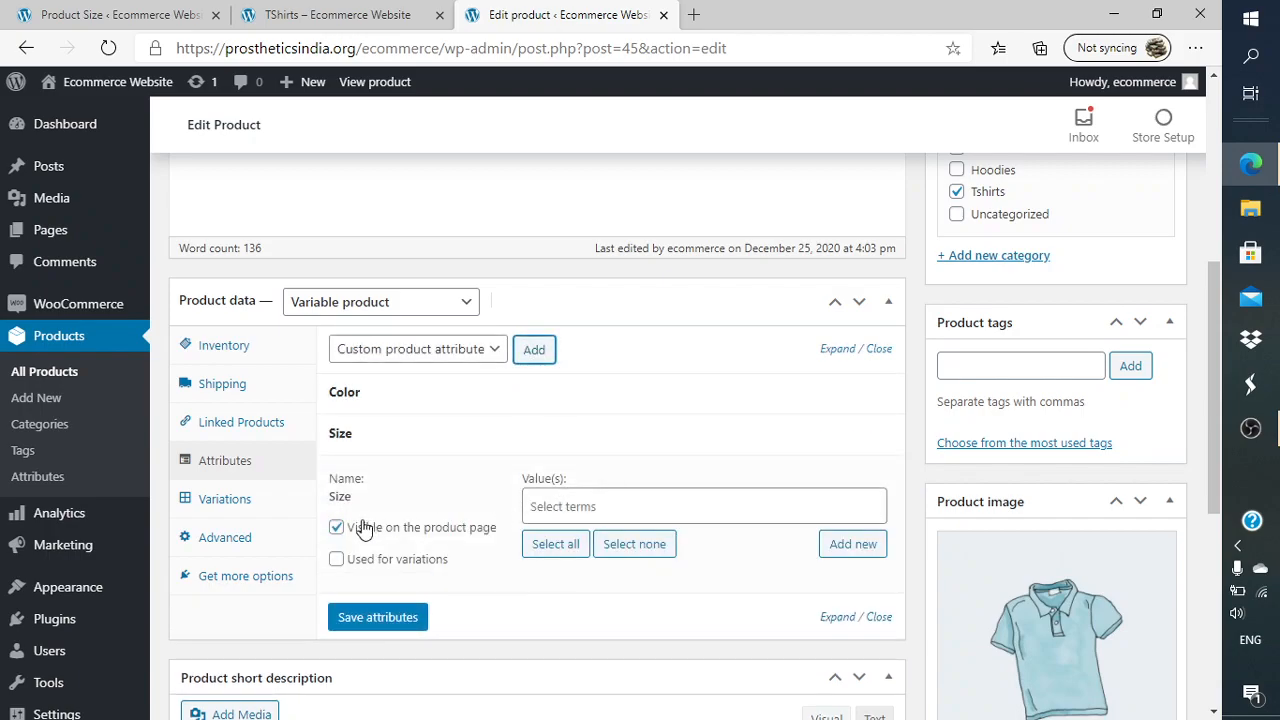
Enable Size for variations, assign it the values L and XL, and save the product's attributes.
left_click(338, 560)
left_click(645, 496)
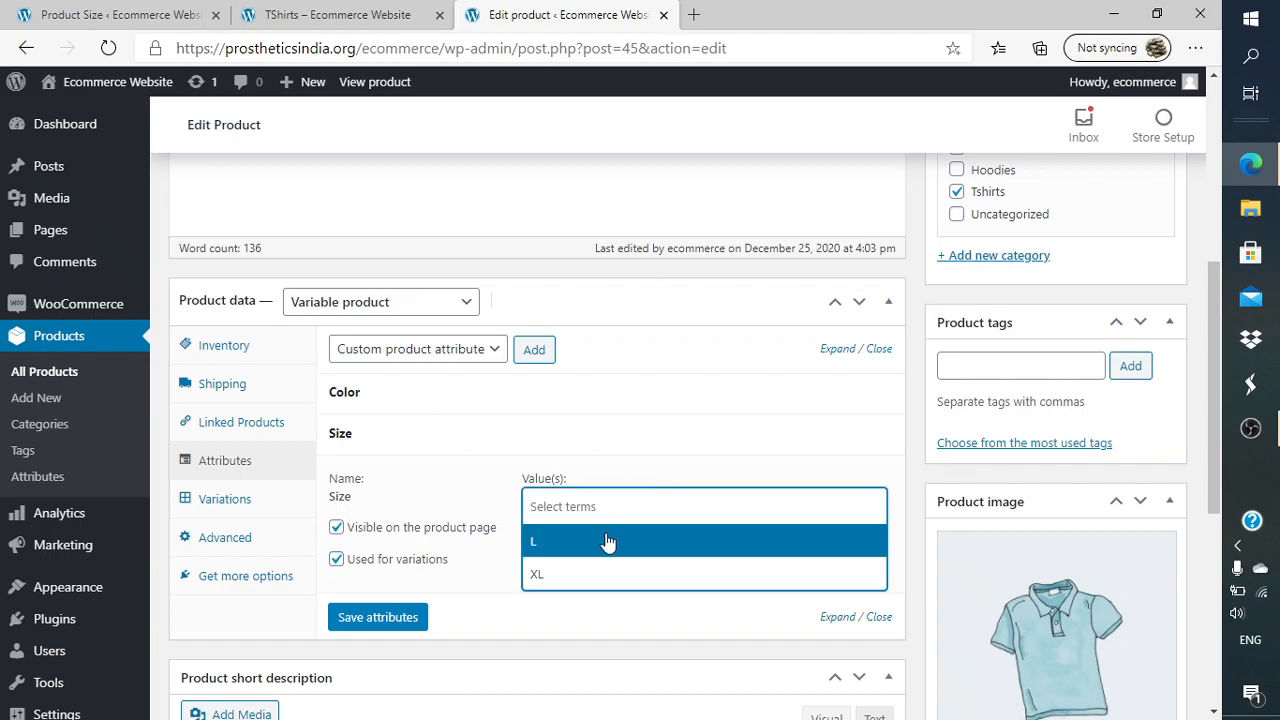
left_click(606, 537)
left_click(653, 505)
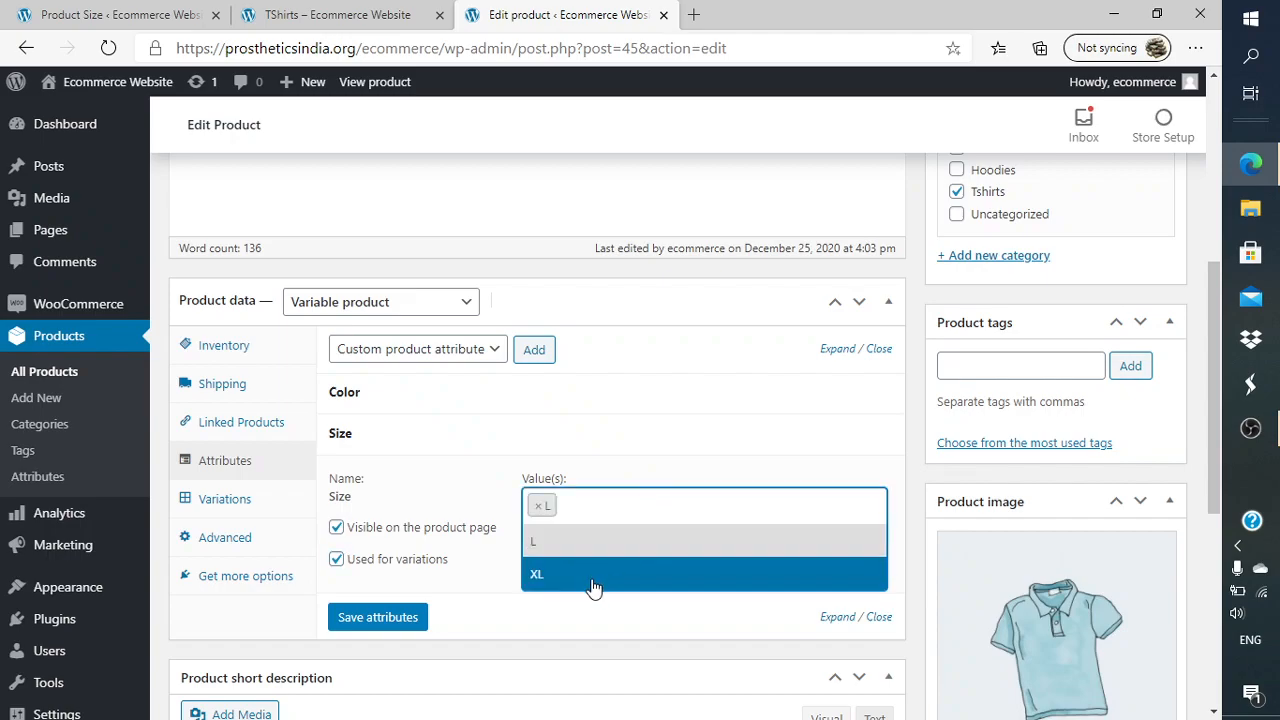
left_click(595, 584)
scroll(670, 485, "down", 4)
scroll(670, 485, "up", 2)
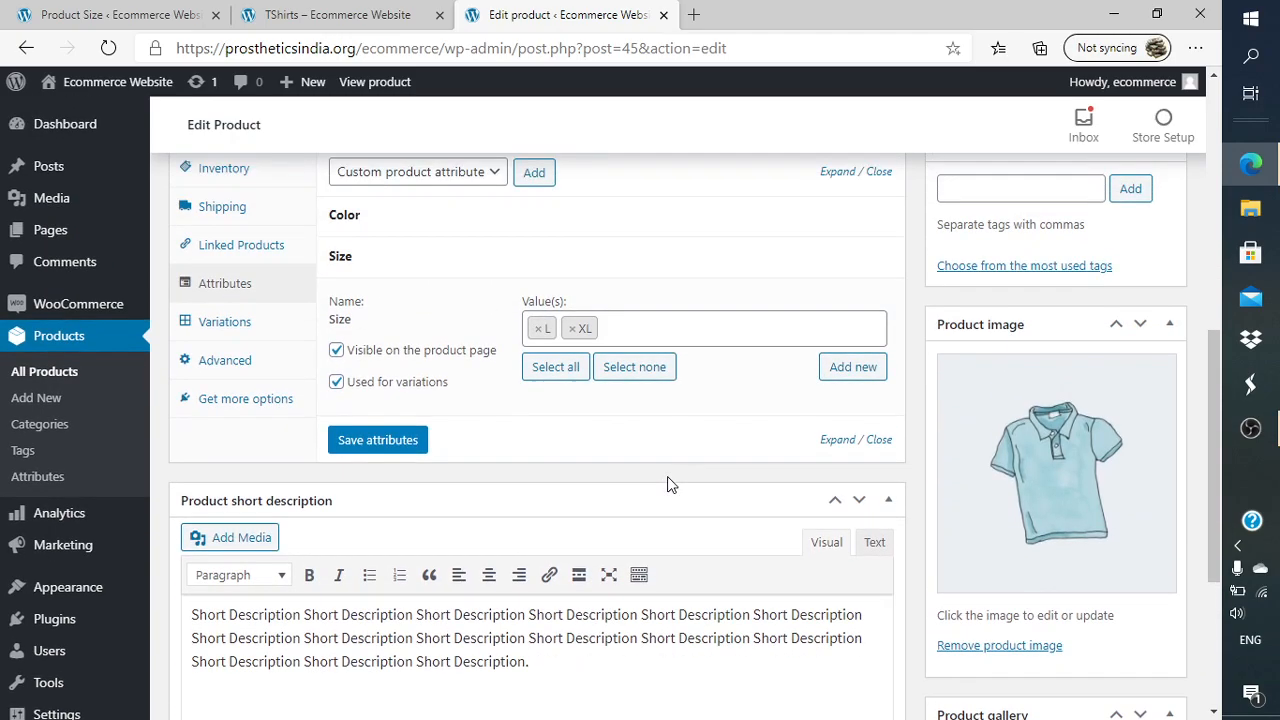
left_click(351, 445)
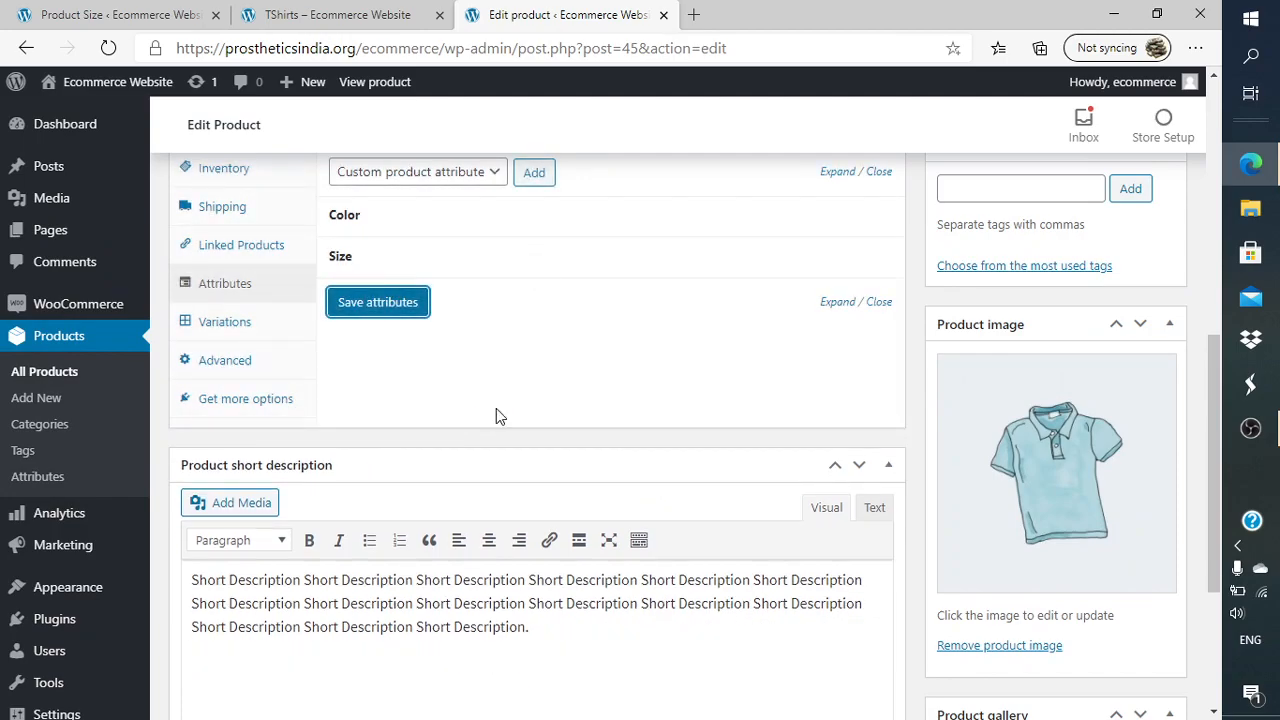
Set the size of the existing Blue, Gray and Red variations to L.
left_click(234, 322)
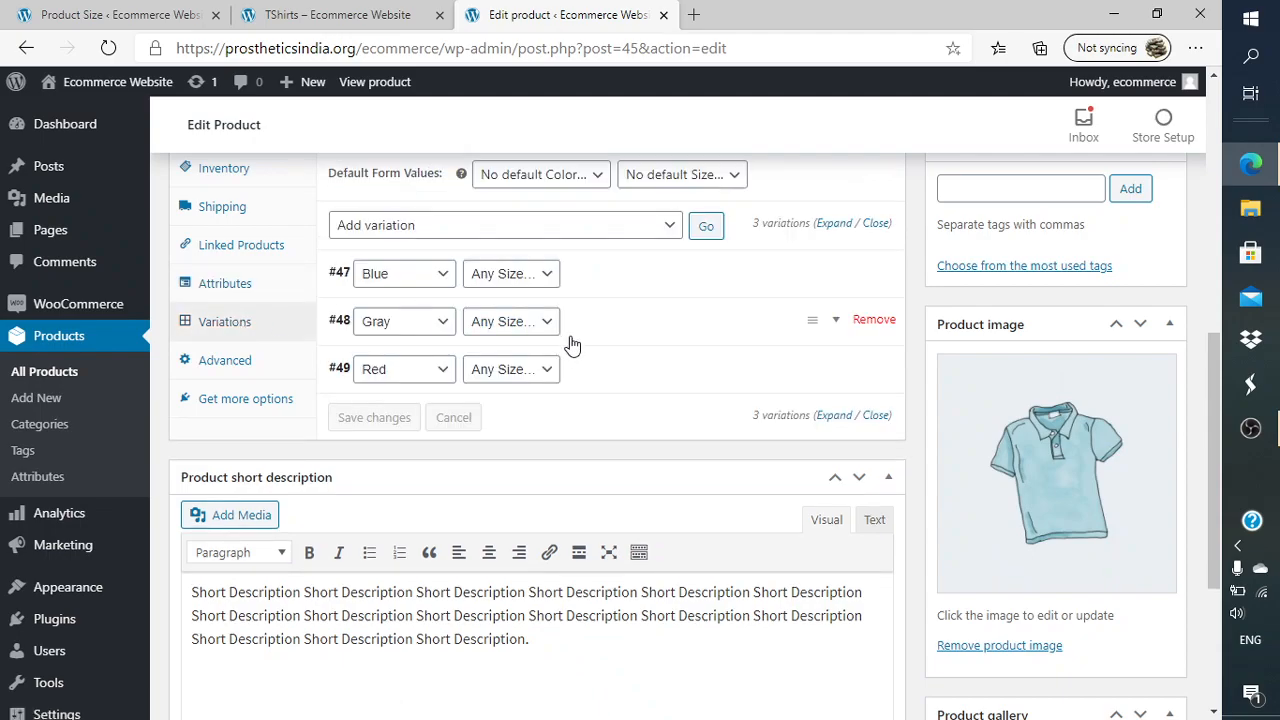
left_click(596, 234)
left_click(596, 234)
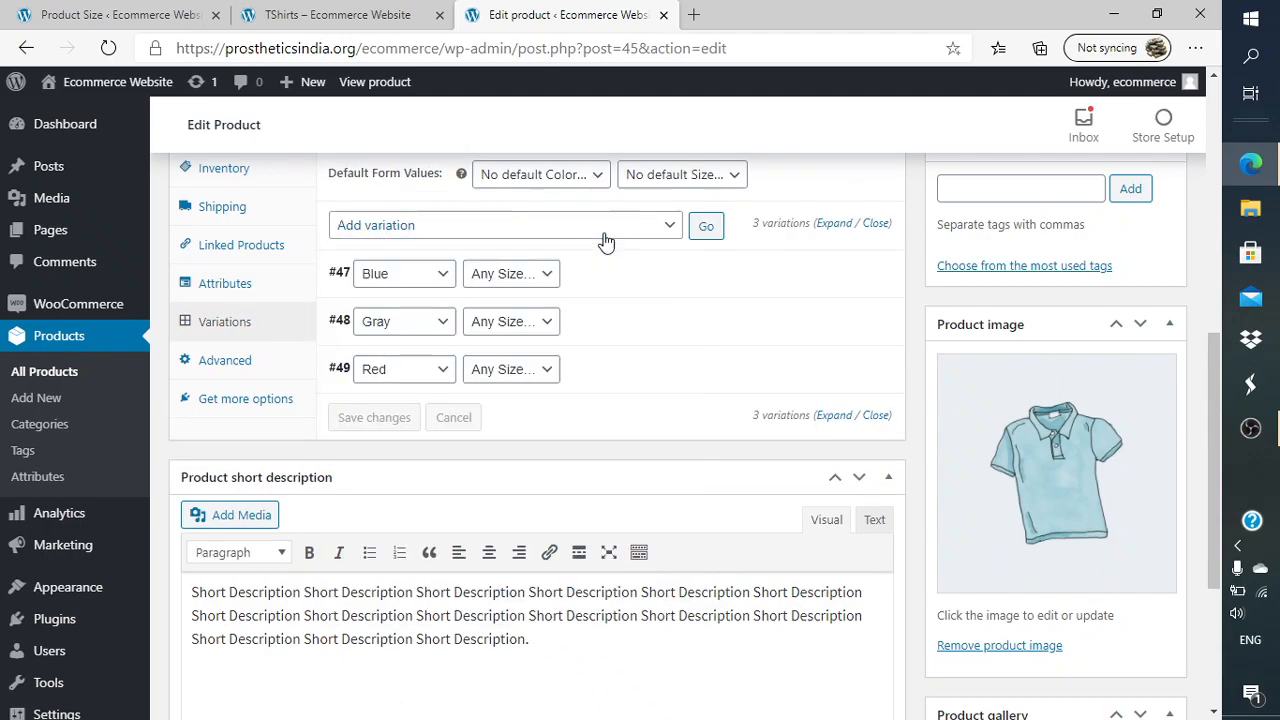
left_click(510, 274)
left_click(512, 320)
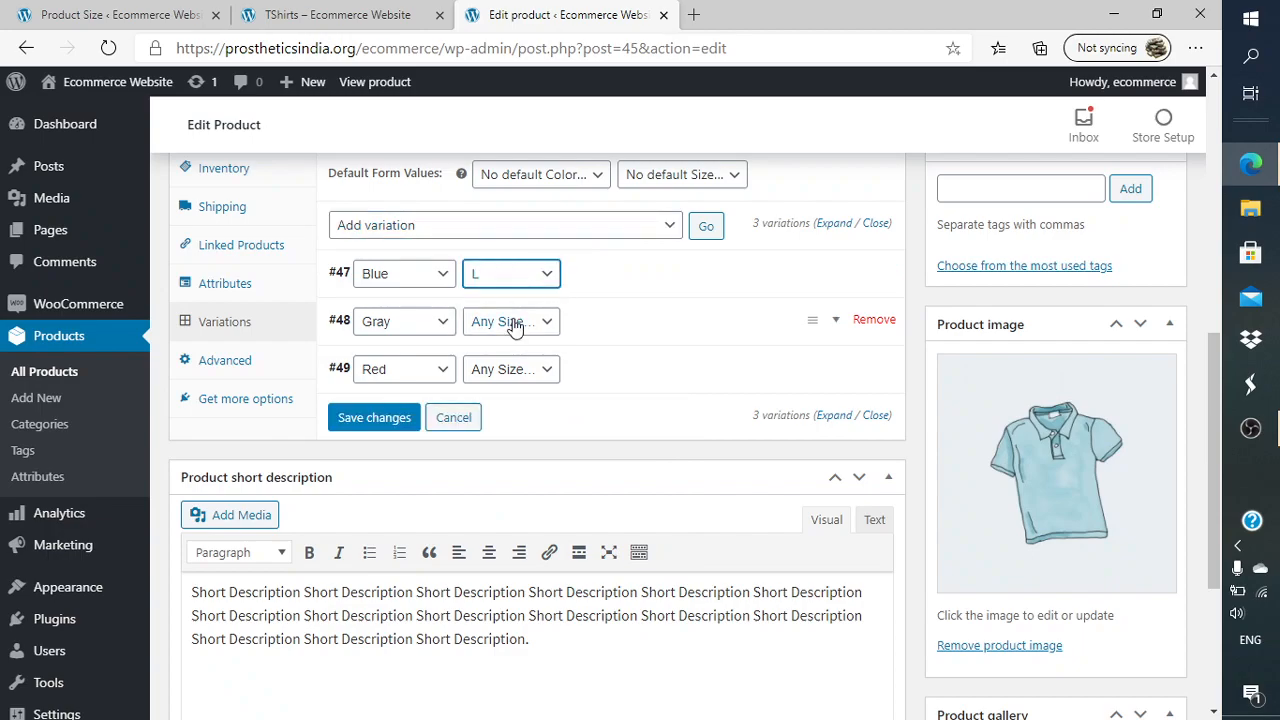
left_click(530, 320)
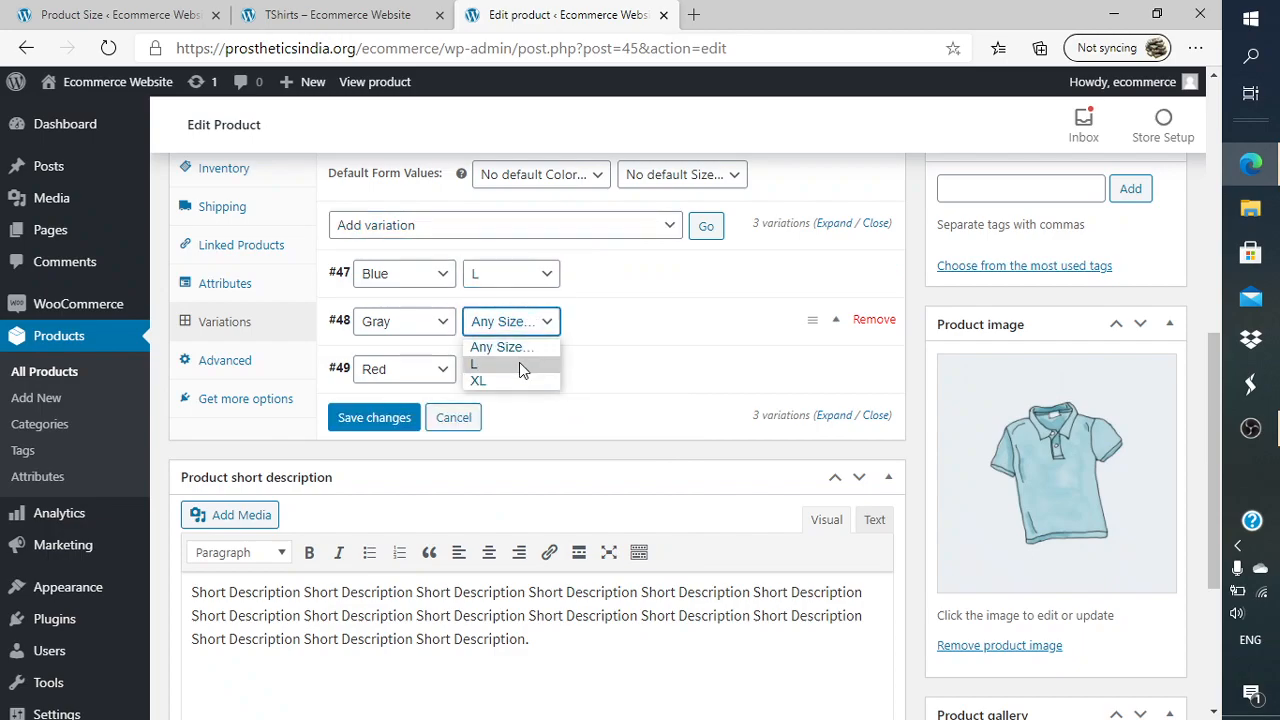
left_click(519, 364)
left_click(522, 372)
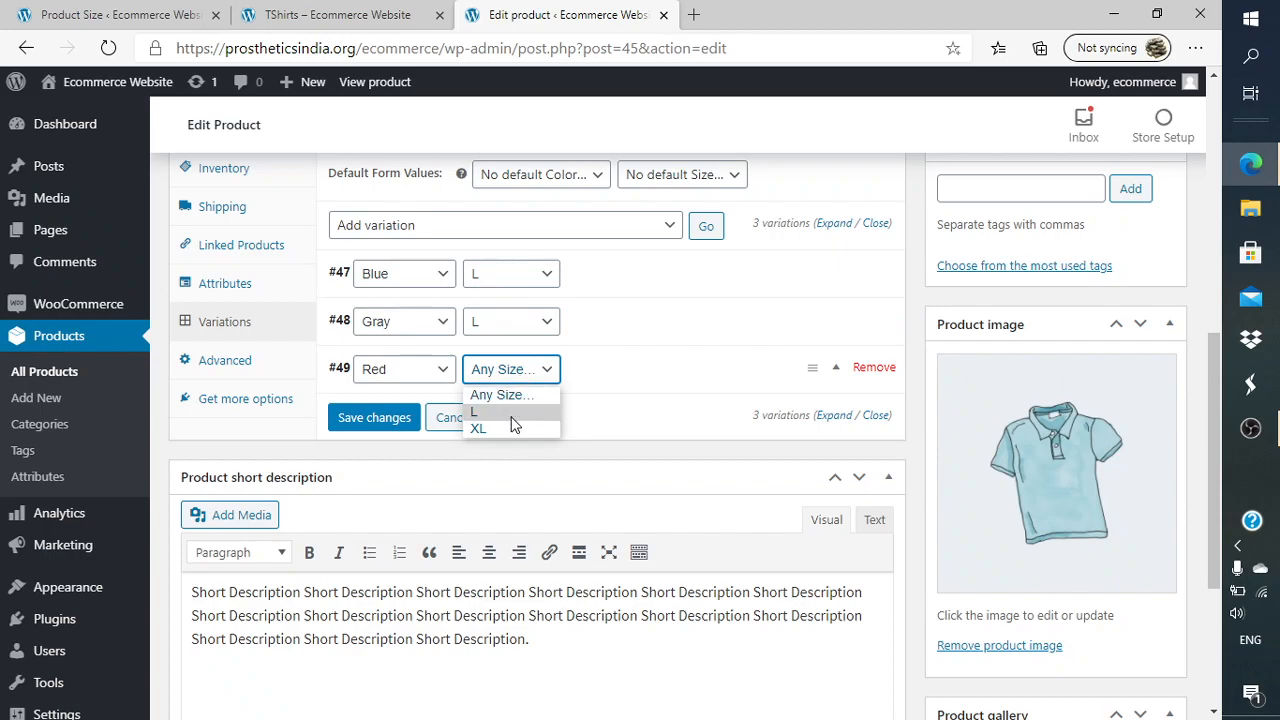
left_click(511, 414)
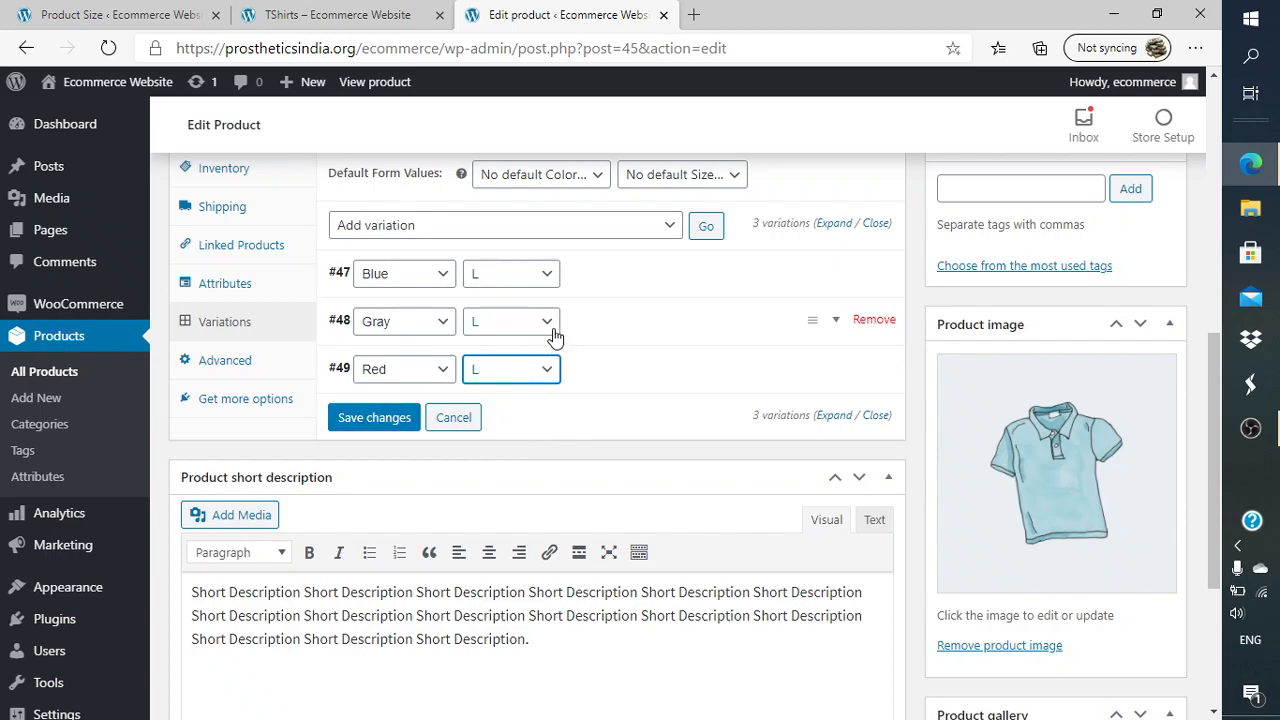
Delete all existing variations of the TShirts product, accepting both deletion confirmations.
left_click(594, 234)
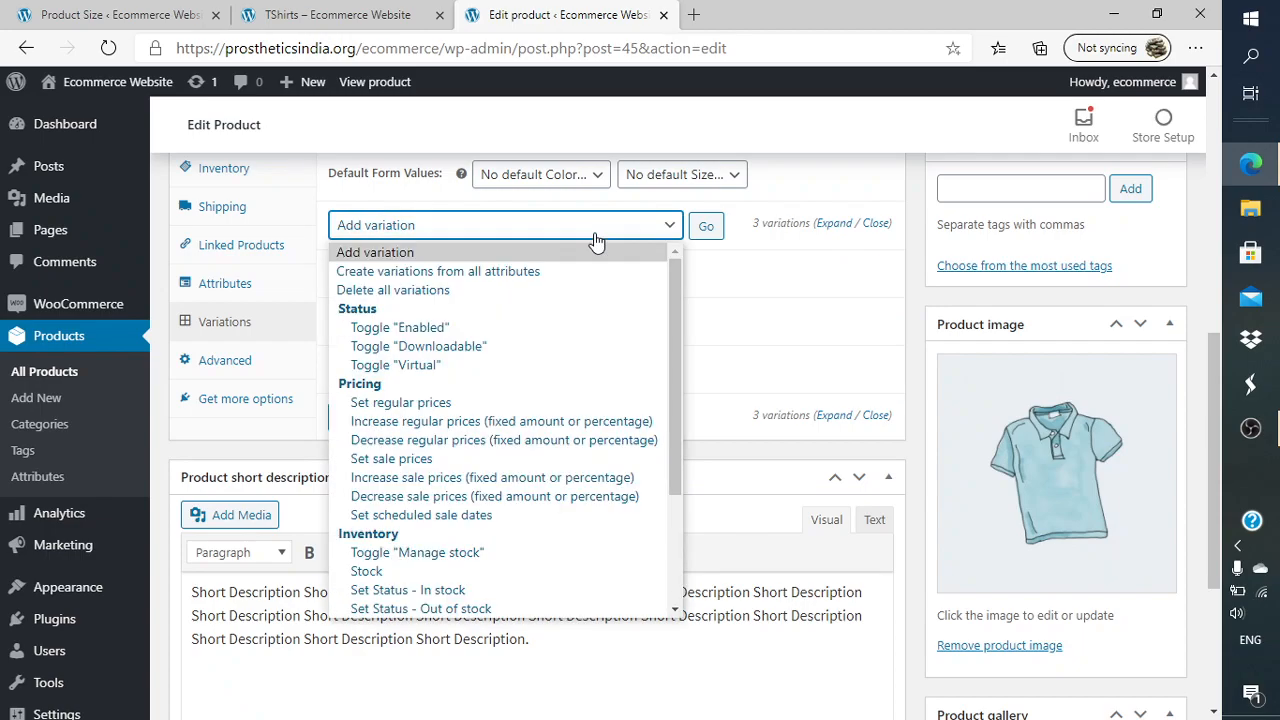
left_click(552, 290)
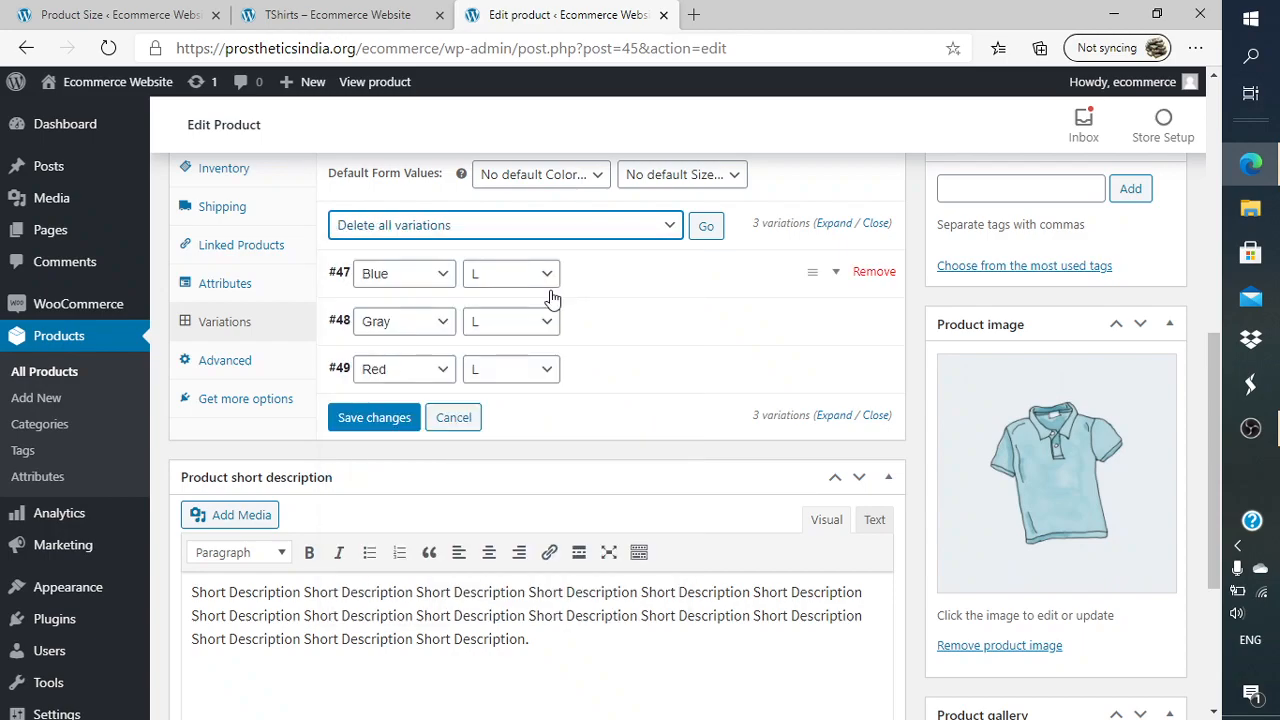
left_click(703, 227)
left_click(700, 164)
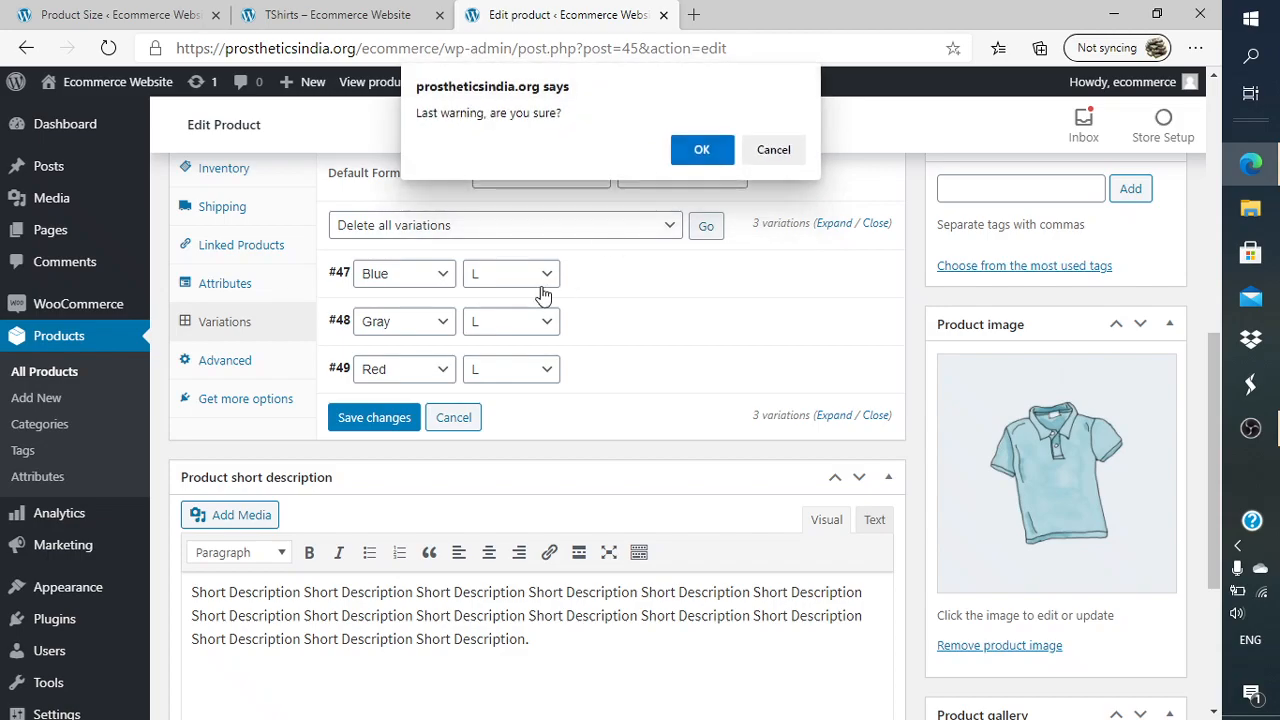
left_click(702, 150)
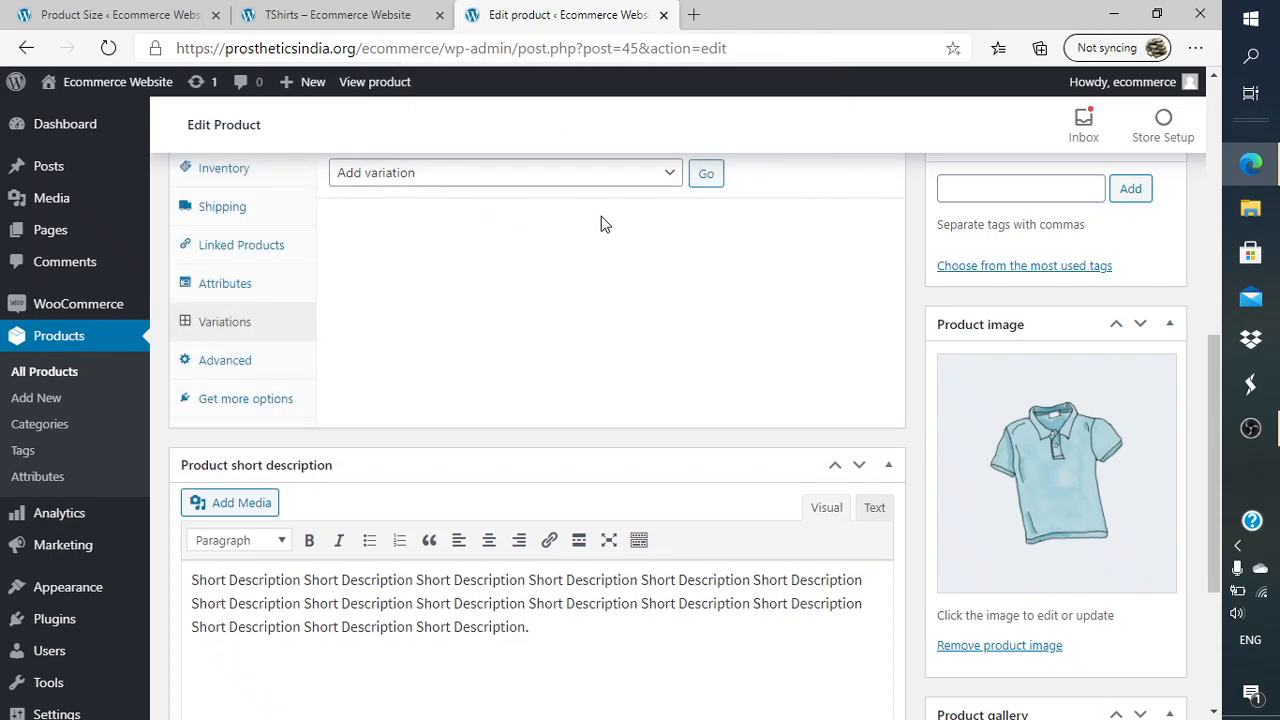
Create variations for the TShirts product from all combinations of its attributes.
left_click(606, 184)
left_click(580, 236)
left_click(574, 174)
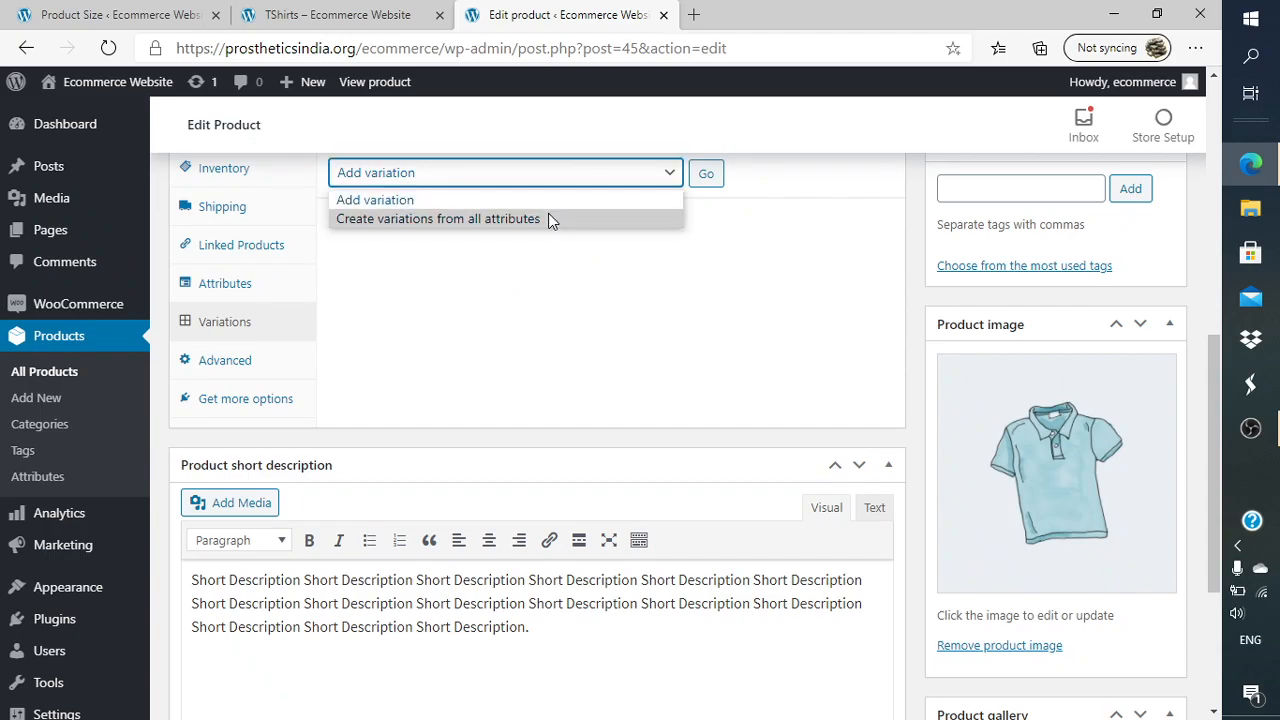
left_click(548, 213)
scroll(571, 294, "up", 3)
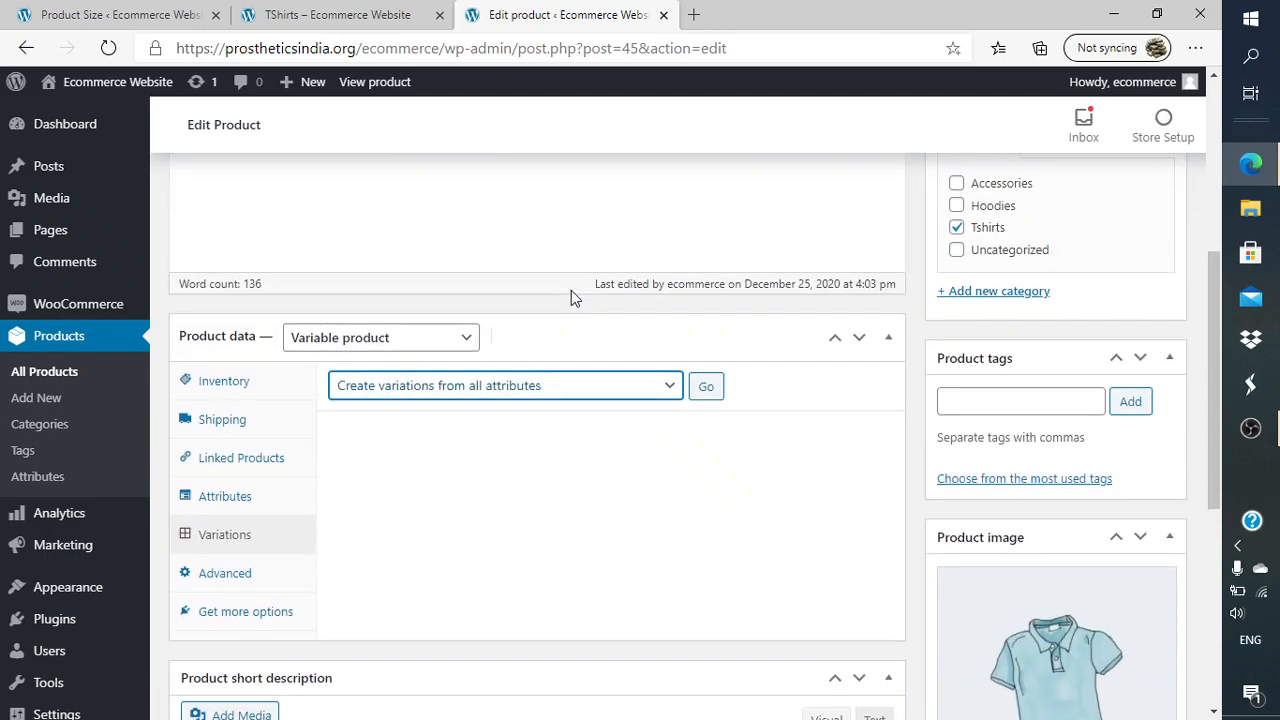
left_click(706, 388)
left_click(686, 183)
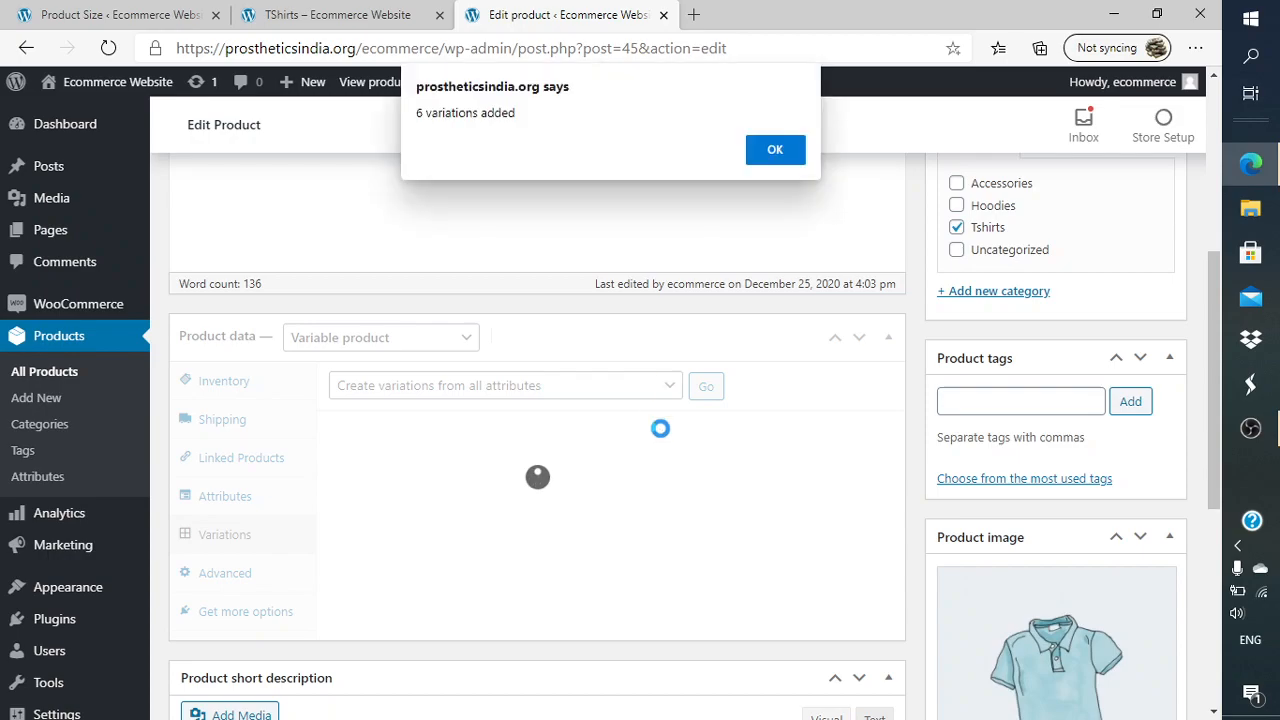
left_click(786, 150)
Set the Red XL variation's regular price to 2000 and its sale price to 800.
scroll(634, 392, "down", 4)
scroll(634, 392, "up", 4)
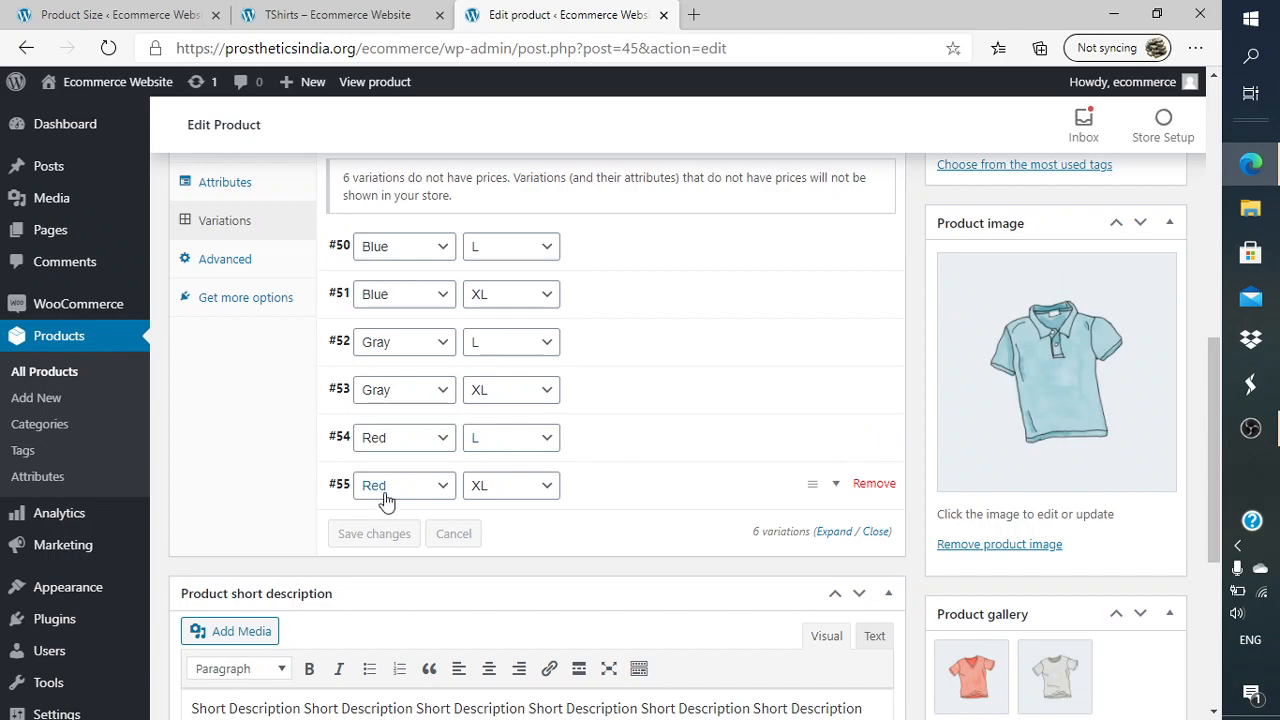
left_click(704, 487)
scroll(704, 487, "down", 5)
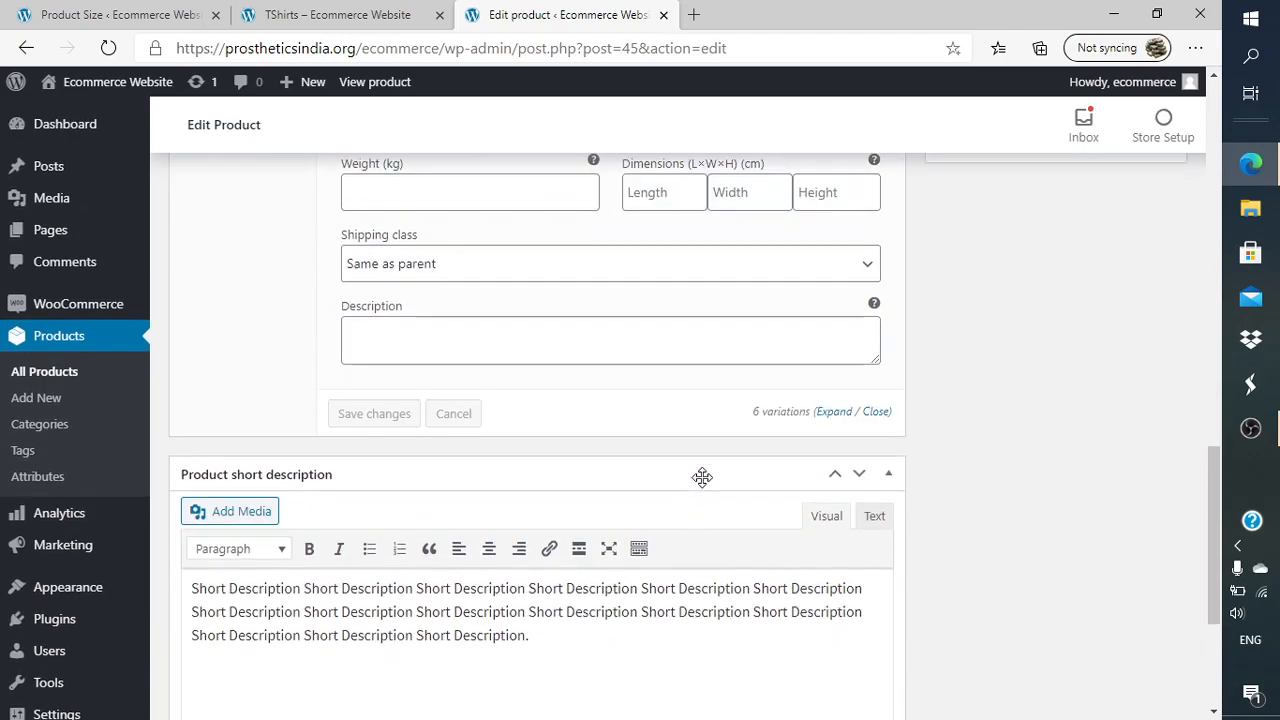
scroll(704, 487, "up", 2)
scroll(703, 485, "up", 2)
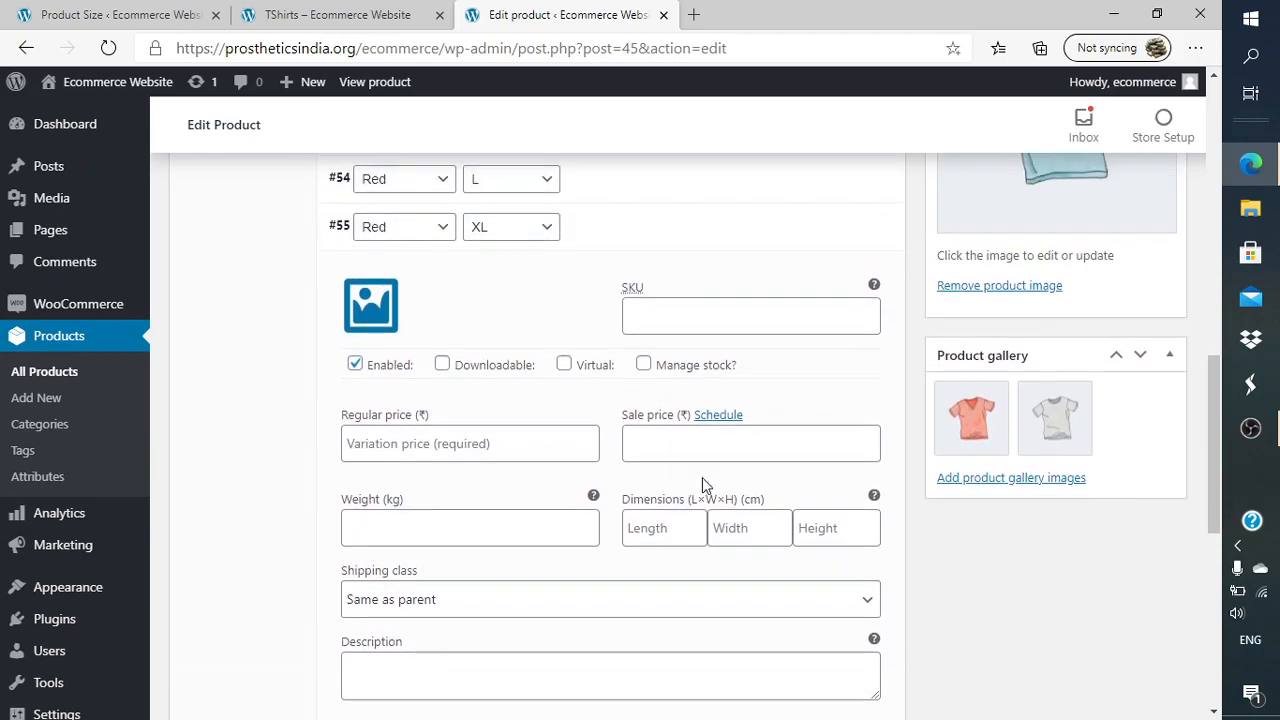
left_click(567, 443)
type("30")
key("BackSpace")
type("2000")
key("Tab")
key("Tab")
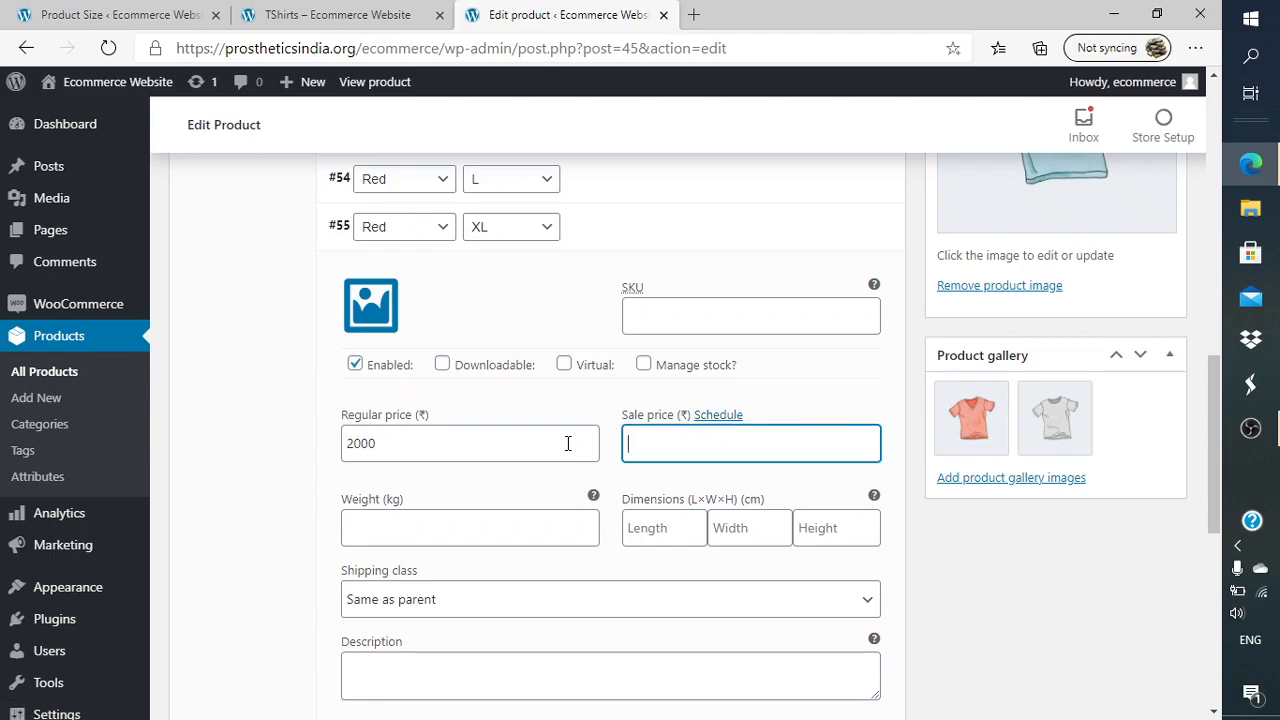
type("1800")
key("ctrl+a")
type("80")
Set the Red L variation's regular price to 2000 and its sale price to 70.
scroll(763, 257, "up", 1)
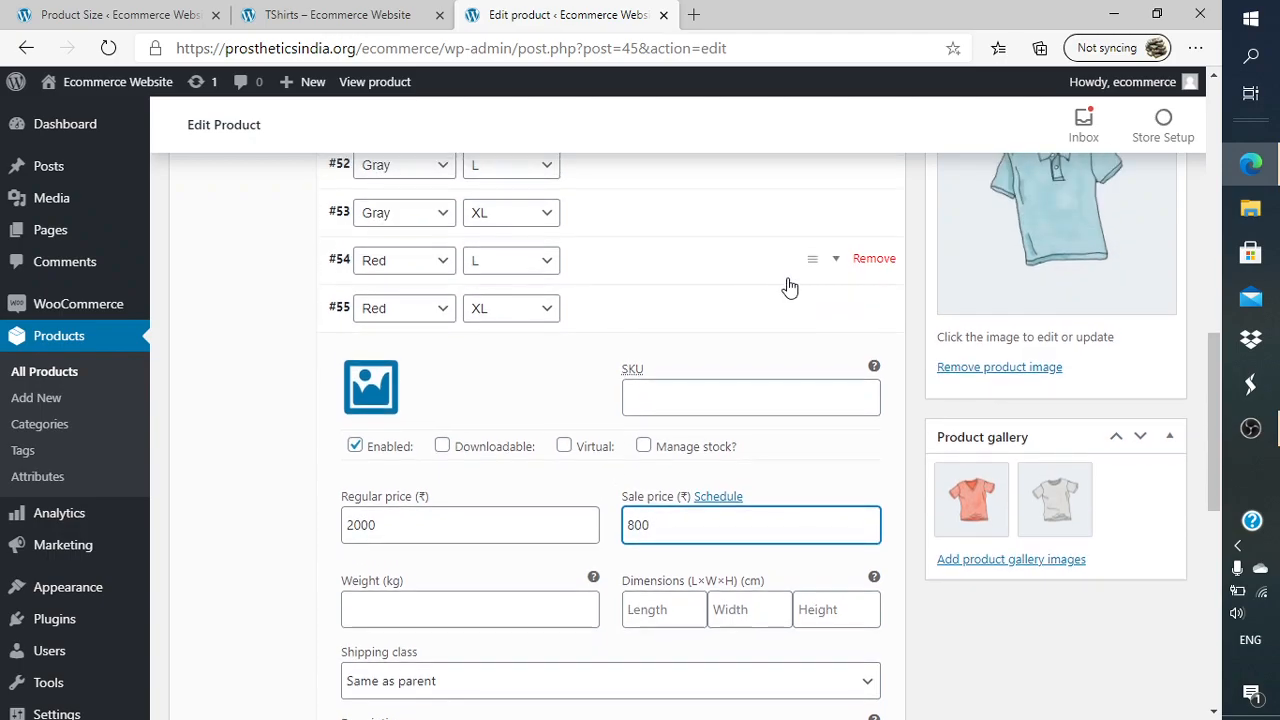
left_click(835, 262)
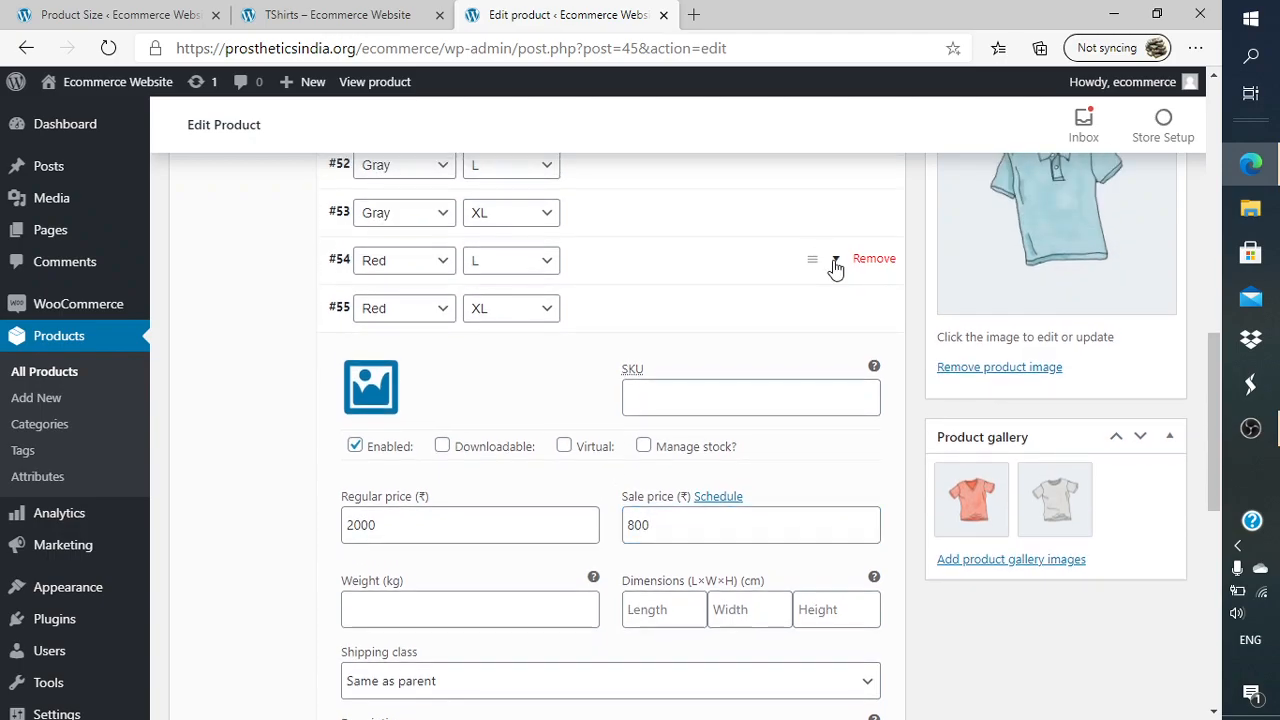
left_click(457, 485)
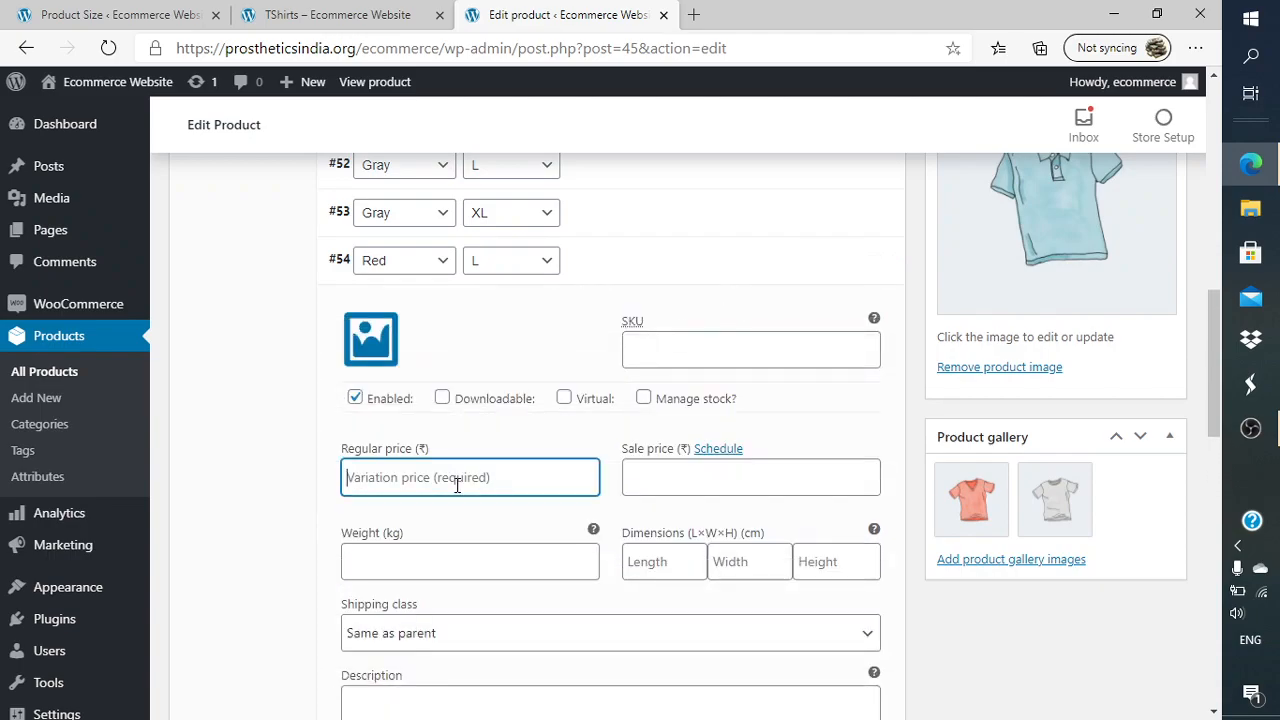
type("2000")
key("Tab")
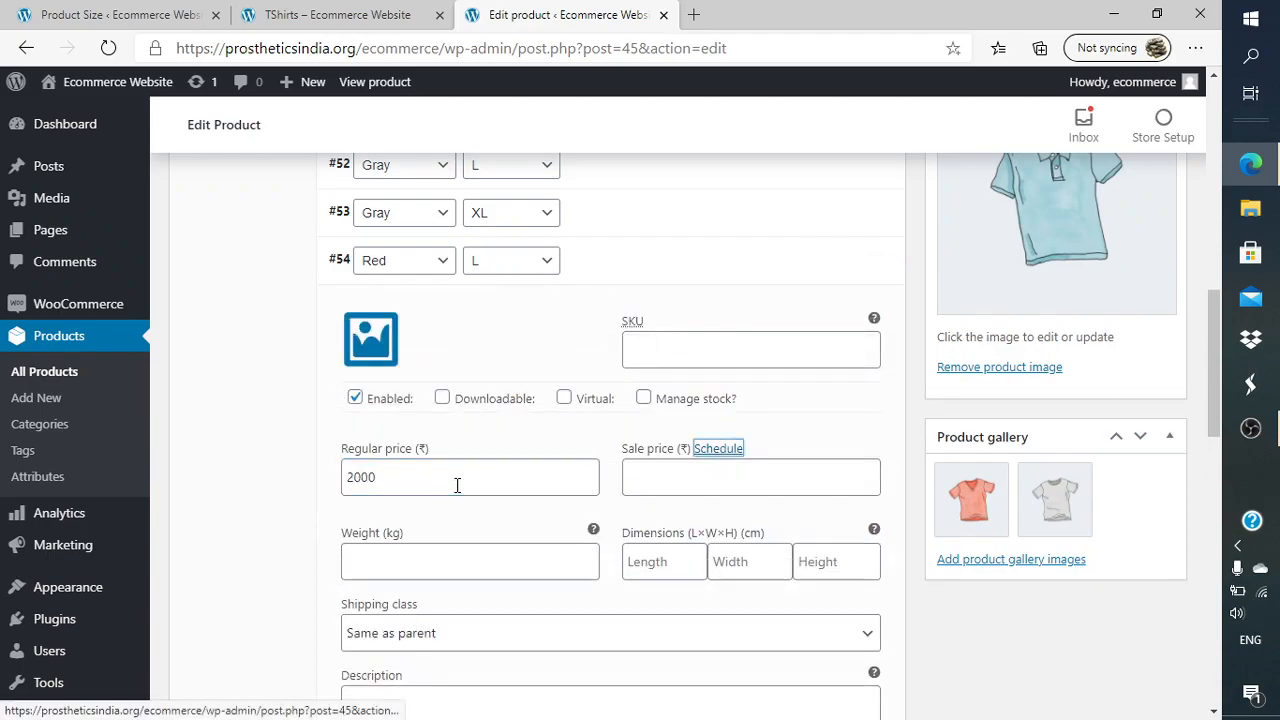
key("Tab")
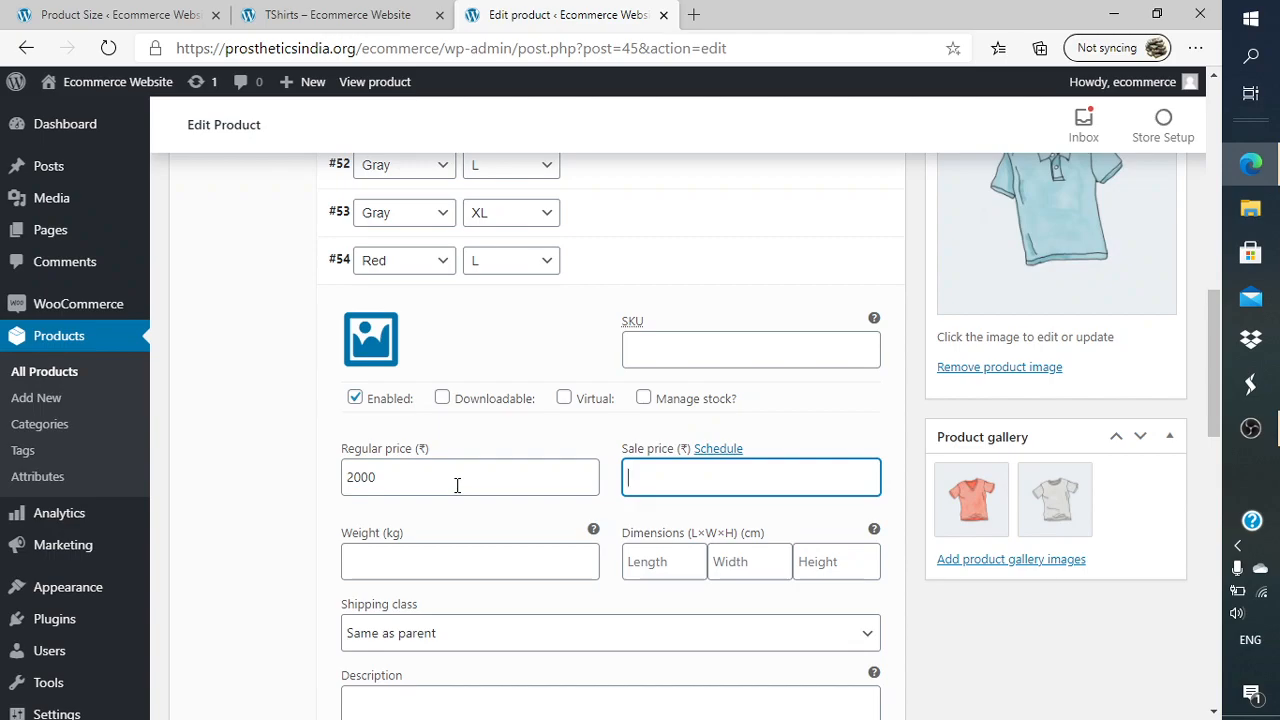
scroll(457, 492, "down", 4)
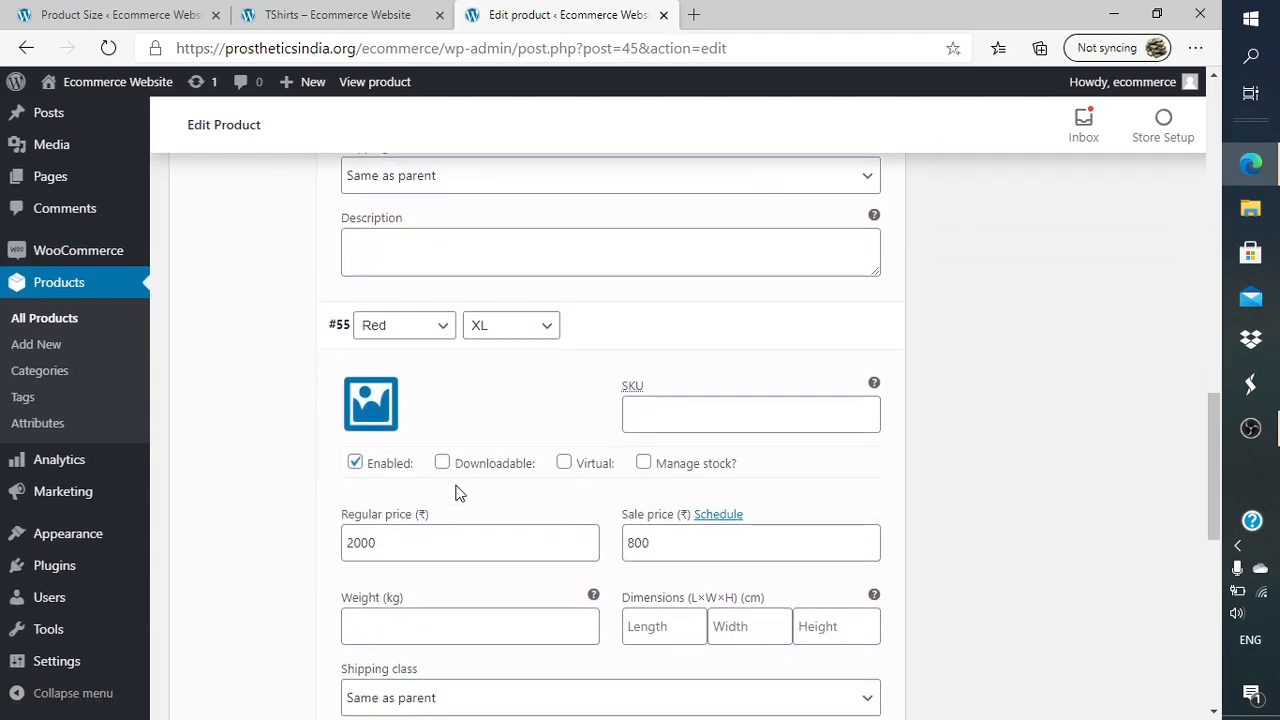
scroll(457, 490, "up", 2)
scroll(457, 488, "up", 1)
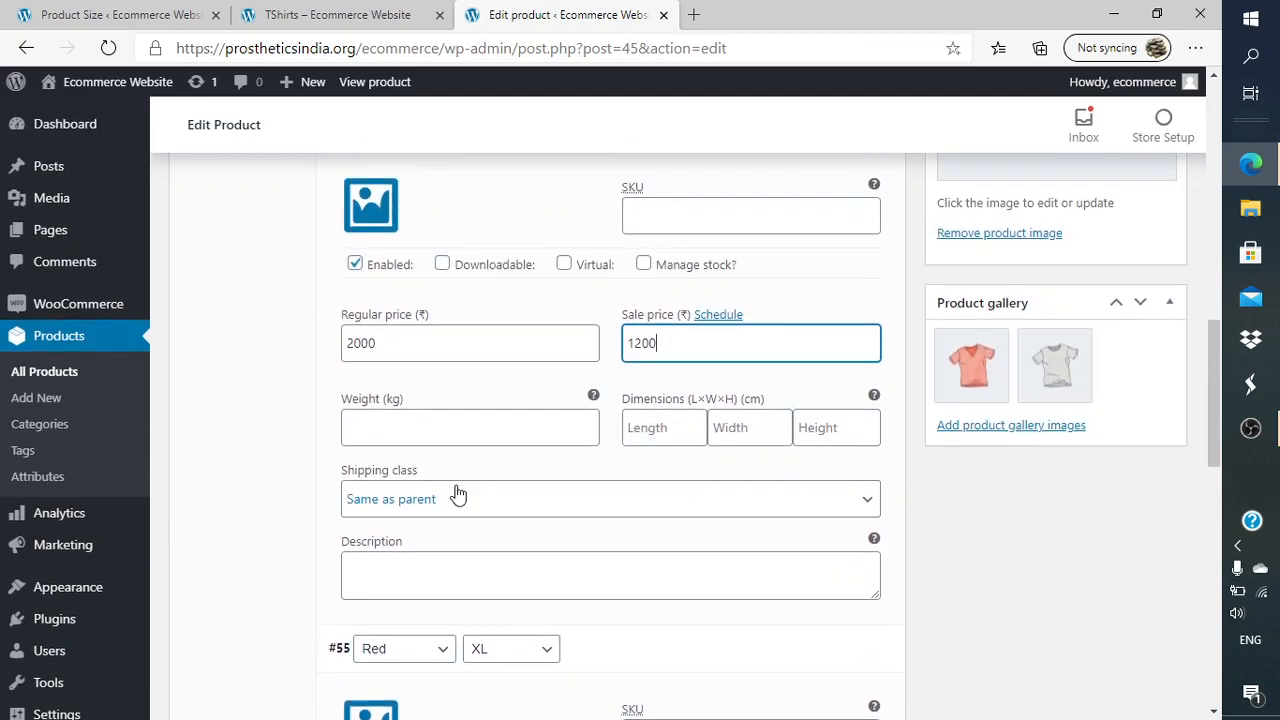
scroll(457, 494, "up", 1)
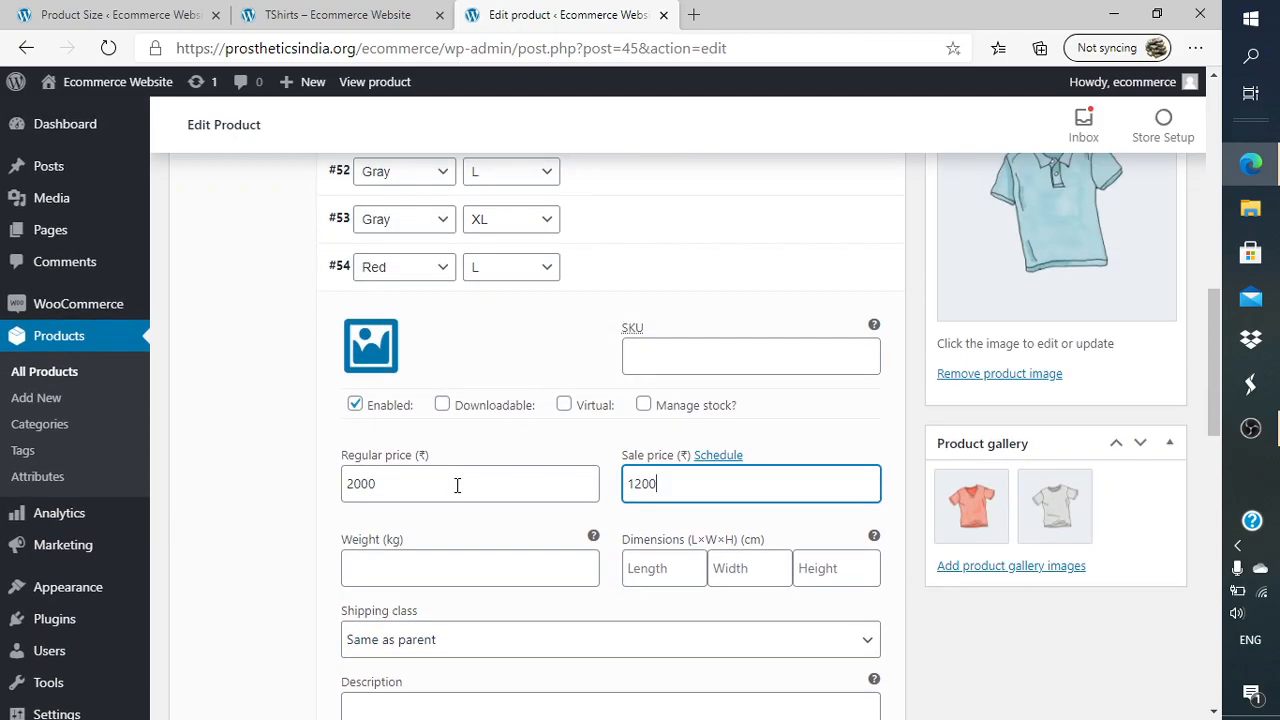
double_click(642, 483)
type("70")
Set the Gray XL variation's regular price to 1200 and its sale price to 900.
scroll(642, 483, "up", 3)
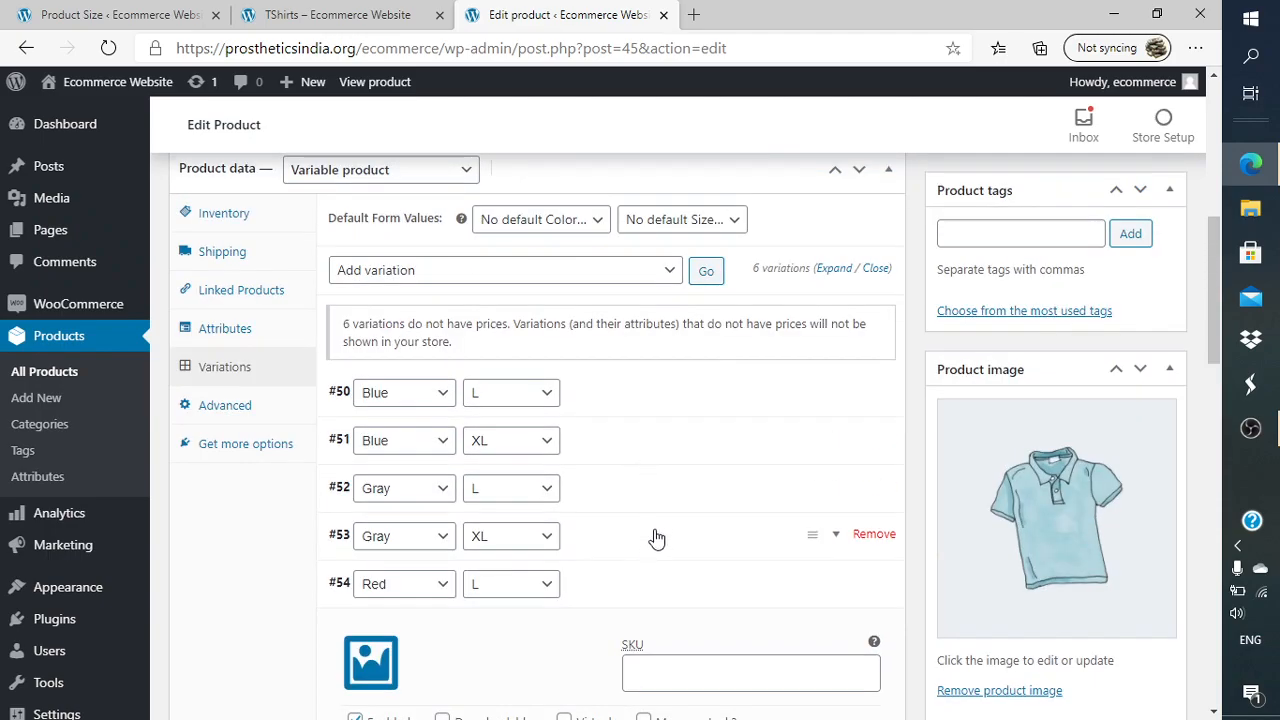
scroll(660, 530, "down", 6)
scroll(660, 530, "up", 1)
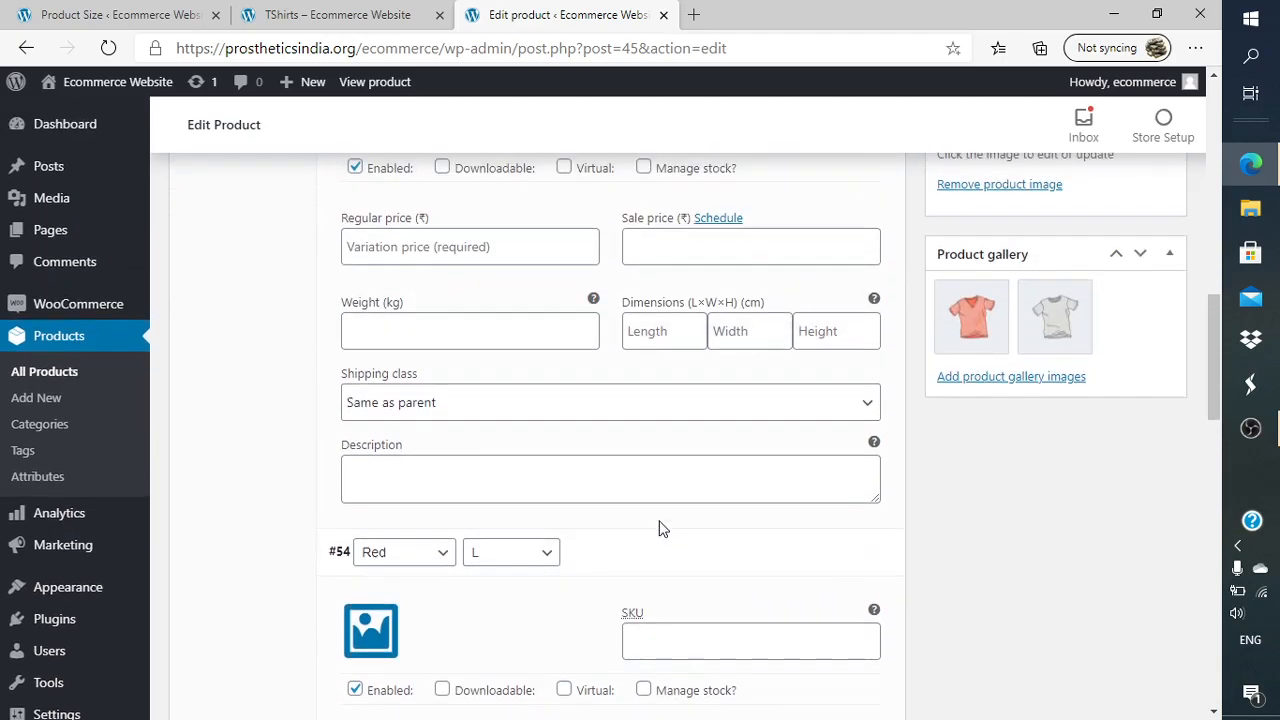
left_click(517, 246)
type("12000")
key("BackSpace")
key("Tab")
key("Tab")
type("8")
key("BackSpace")
type("9000")
key("BackSpace")
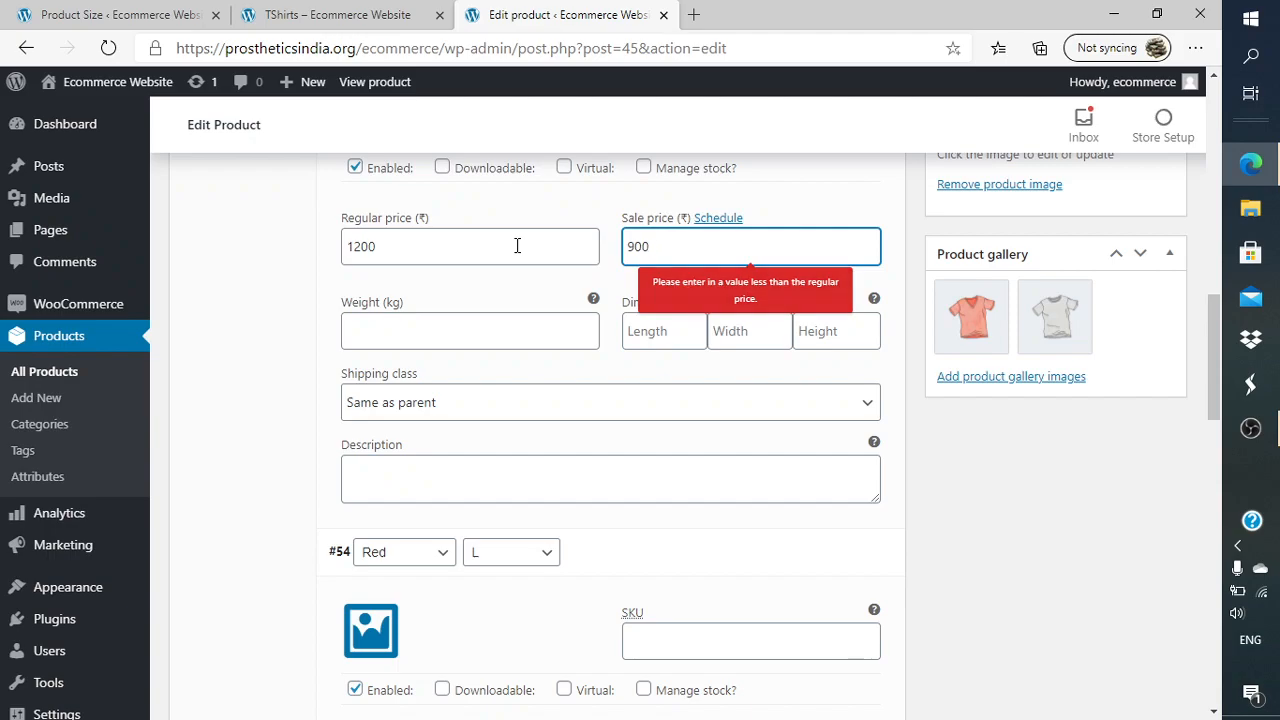
scroll(517, 253, "up", 1)
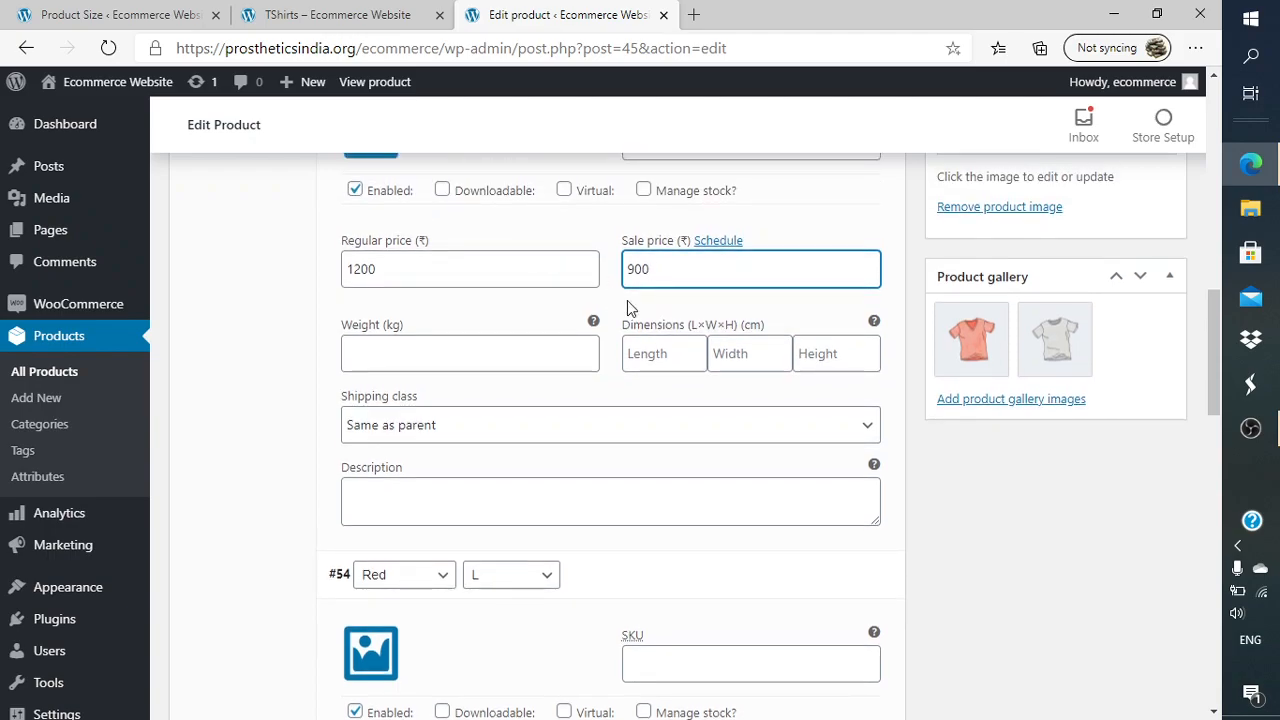
type("0")
key("BackSpace")
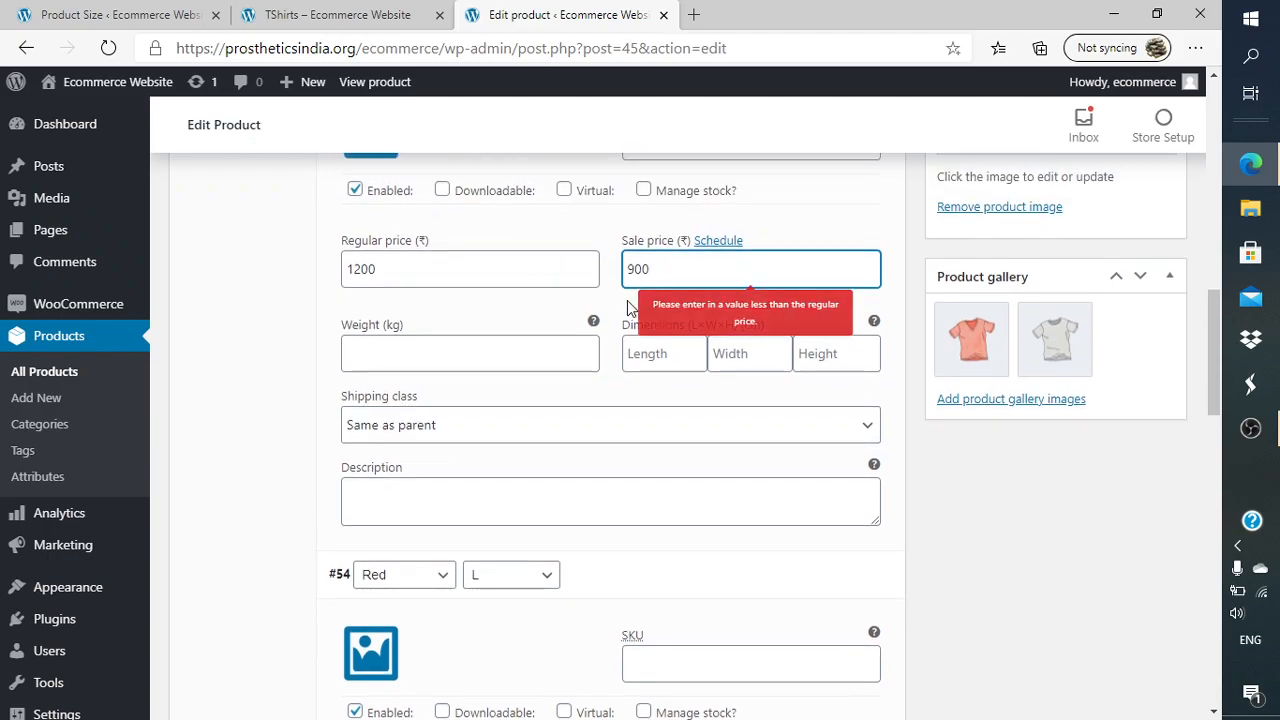
Set the Gray L variation's regular price to 2000 and its sale price to 500.
scroll(627, 300, "up", 2)
scroll(627, 300, "up", 1)
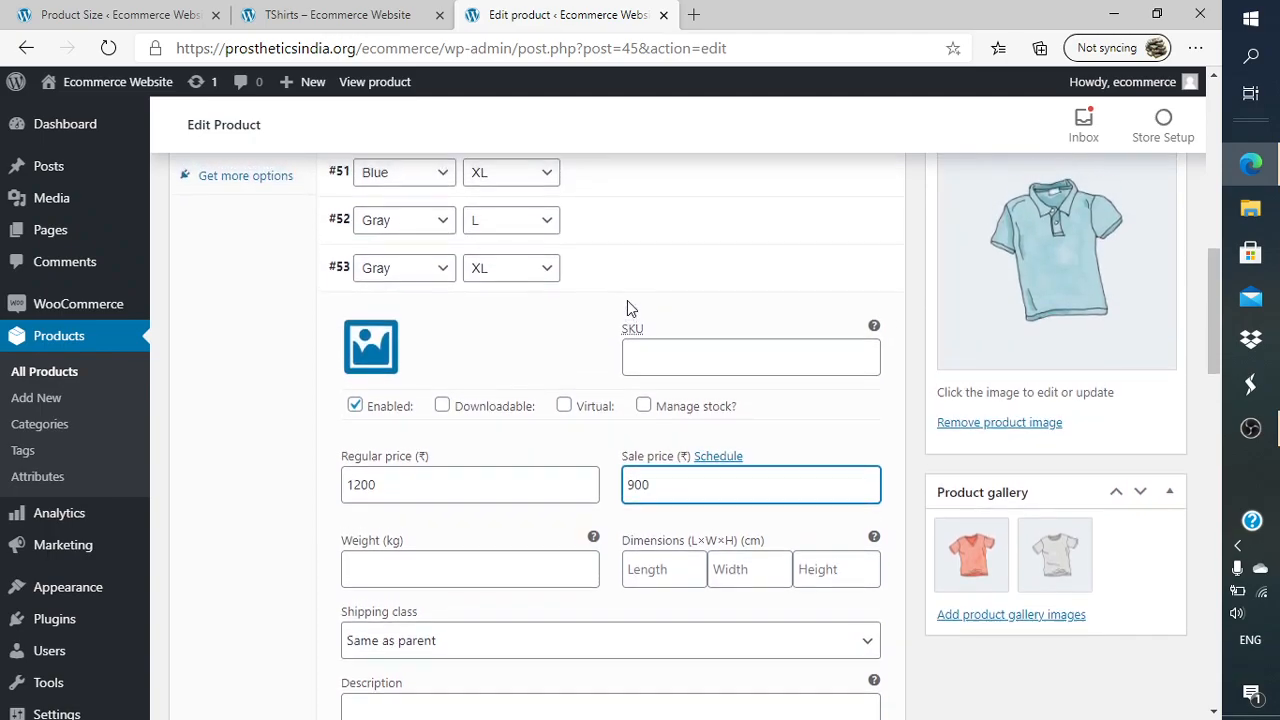
left_click(651, 248)
left_click(468, 454)
type("2000")
key("Tab")
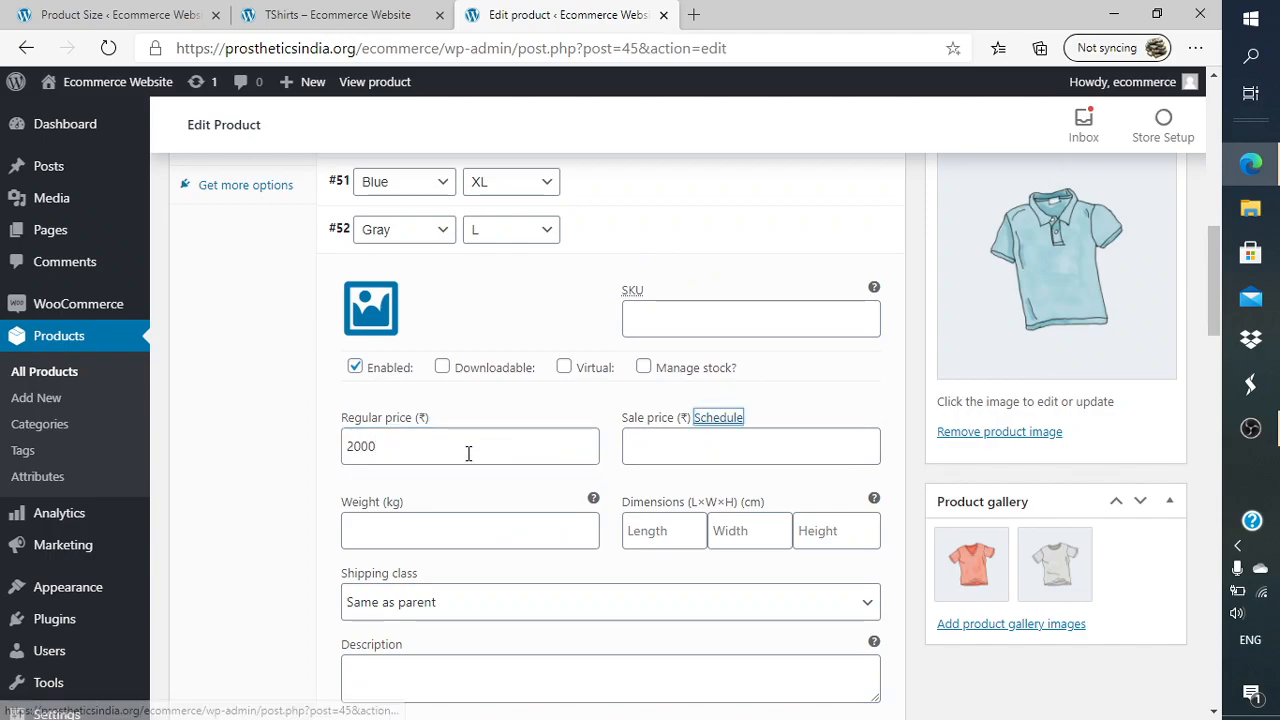
key("Tab")
type("500")
Set the Blue XL variation's regular price to 2300 and its sale price to 650.
scroll(467, 453, "up", 3)
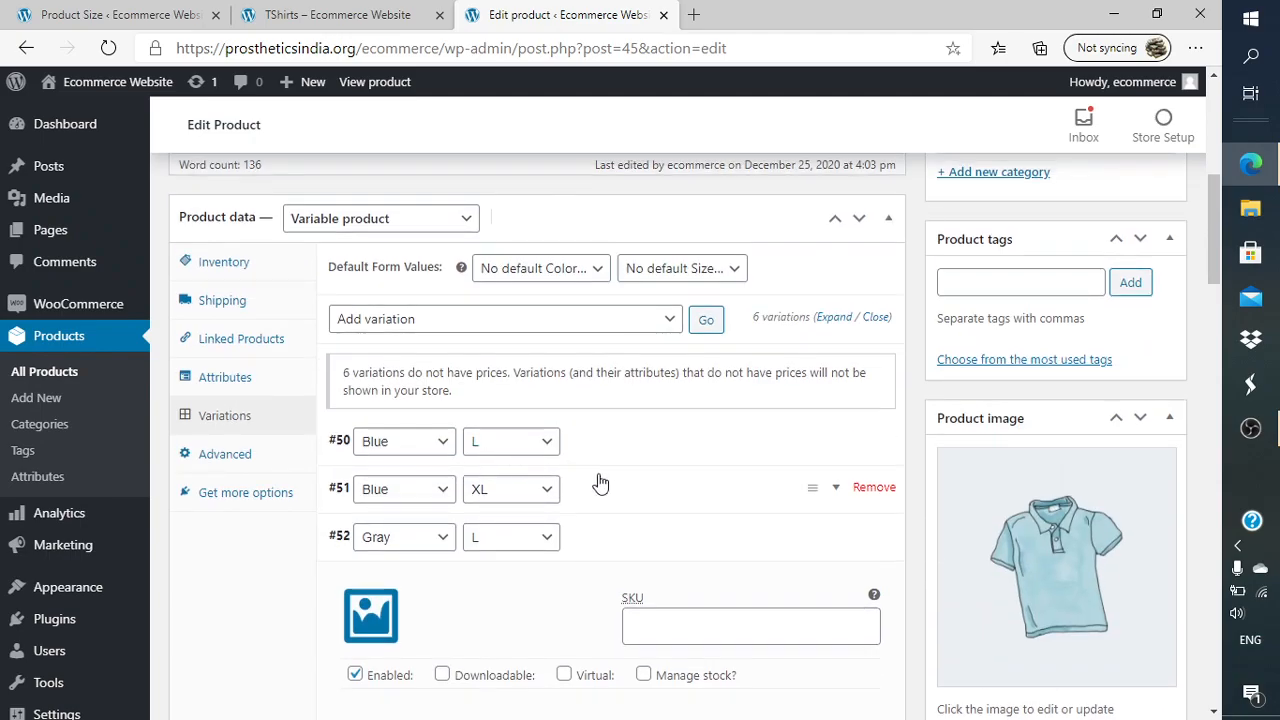
left_click(605, 490)
scroll(605, 490, "down", 5)
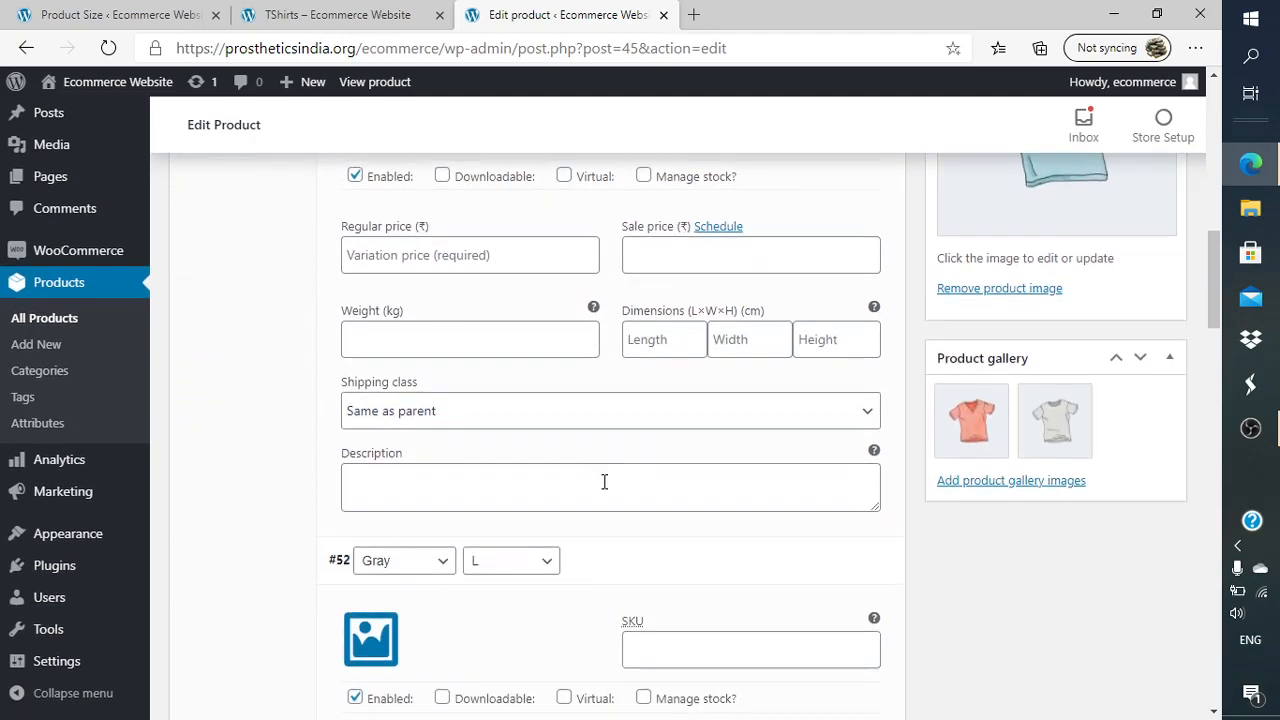
scroll(603, 489, "up", 2)
left_click(544, 428)
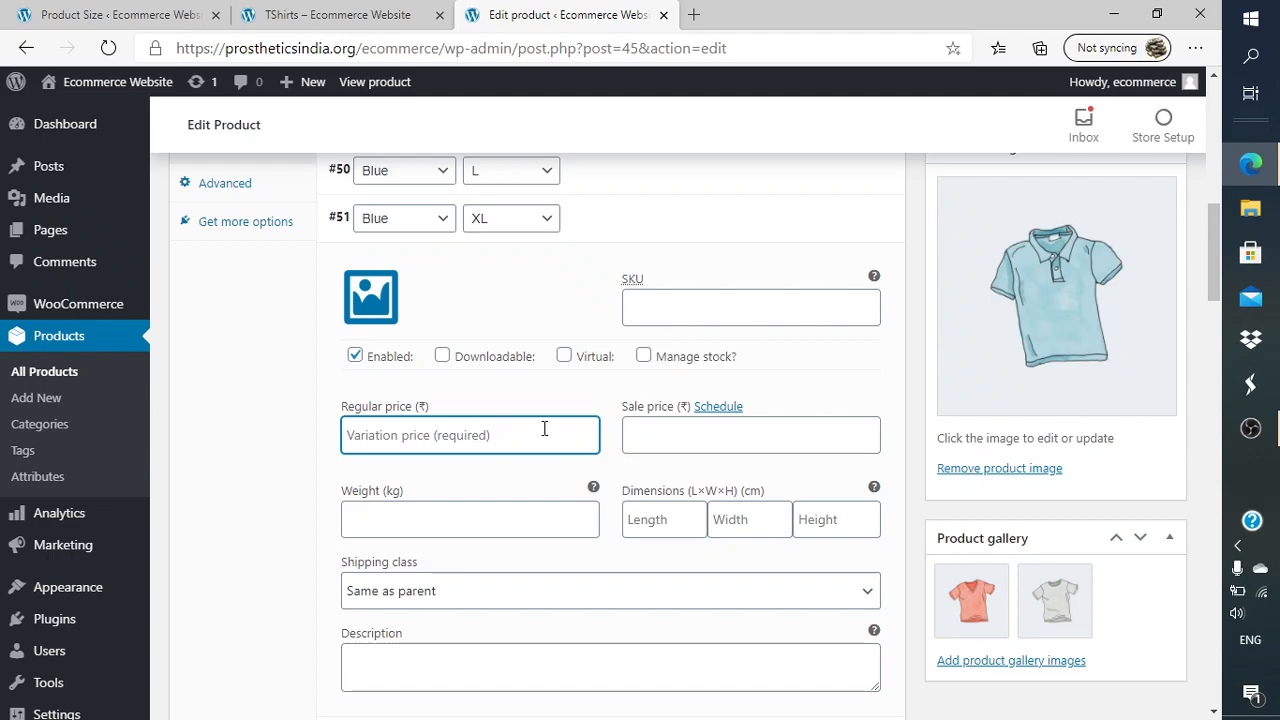
type("2300")
key("Tab")
key("Tab")
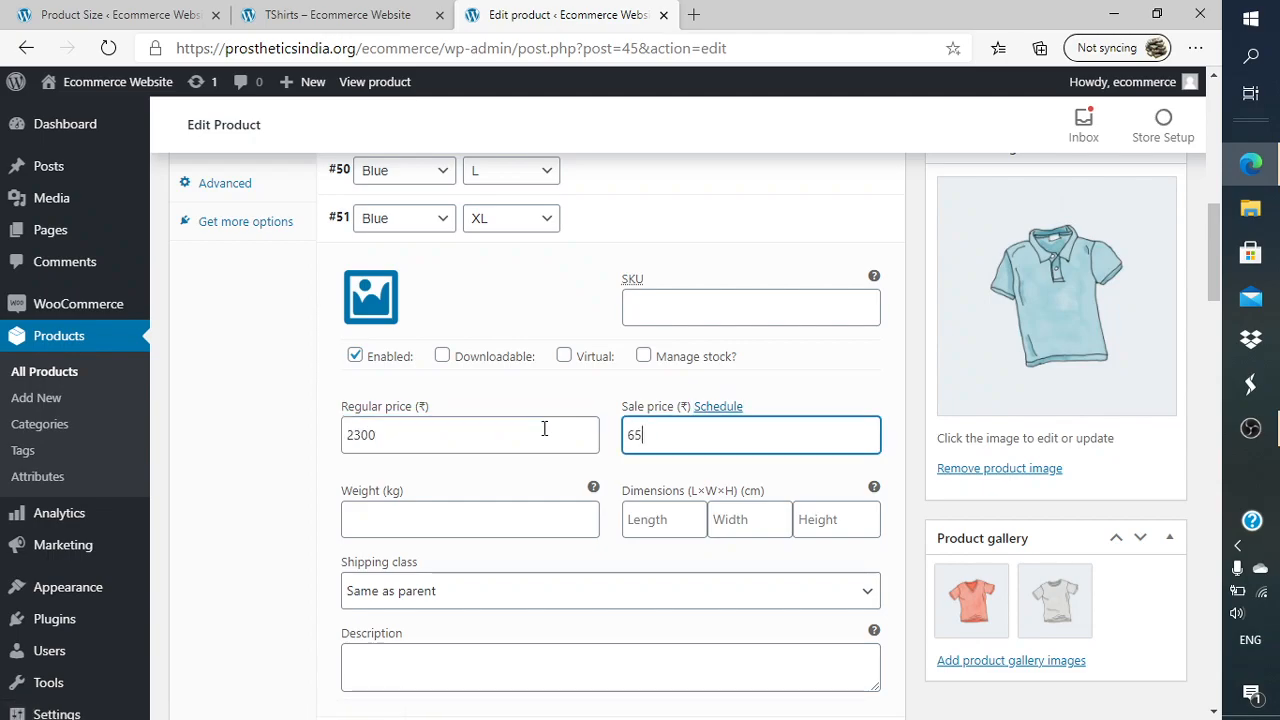
type("650")
Set the Blue L variation's regular price to 1200 and its sale price to 540.
scroll(544, 428, "up", 2)
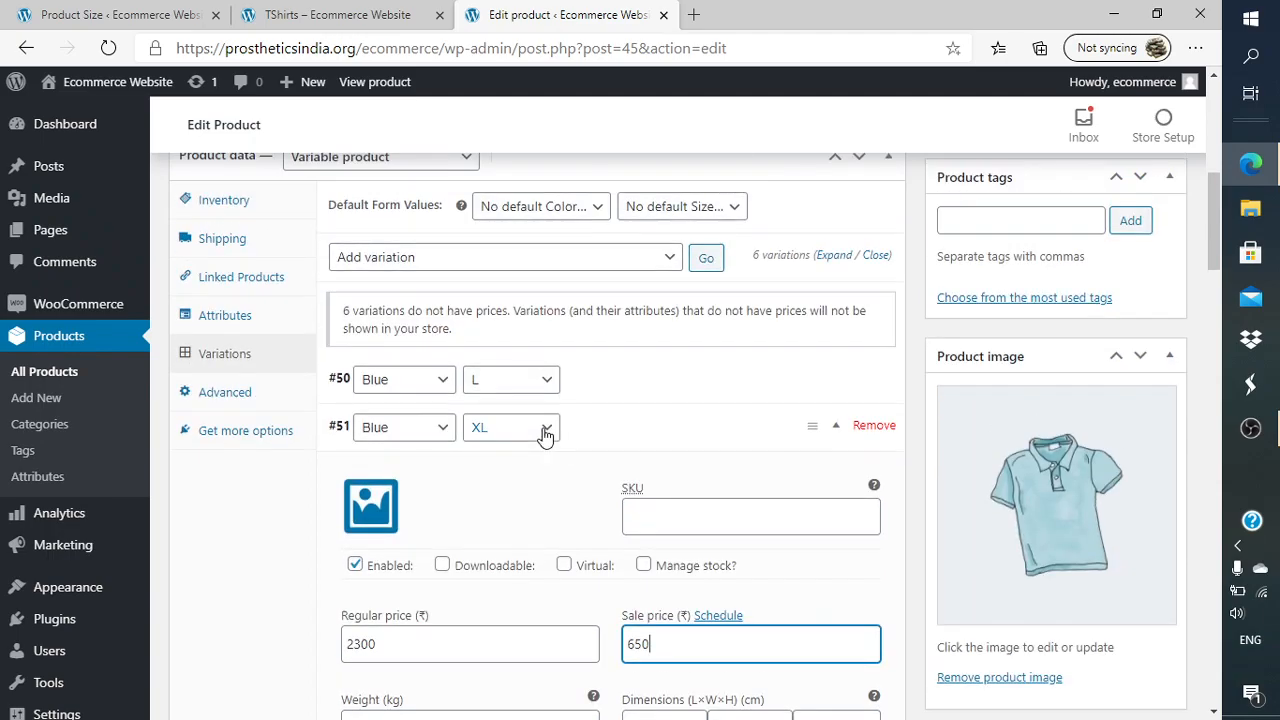
left_click(632, 386)
scroll(594, 521, "down", 1)
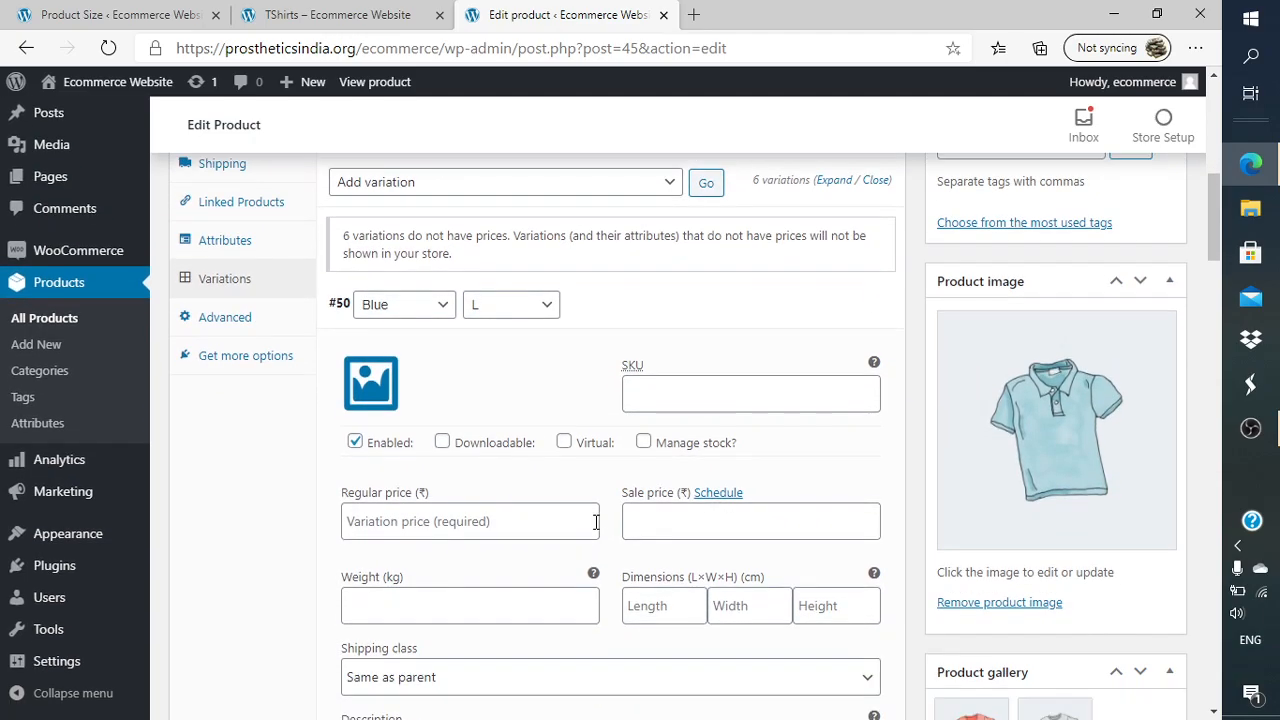
left_click(556, 528)
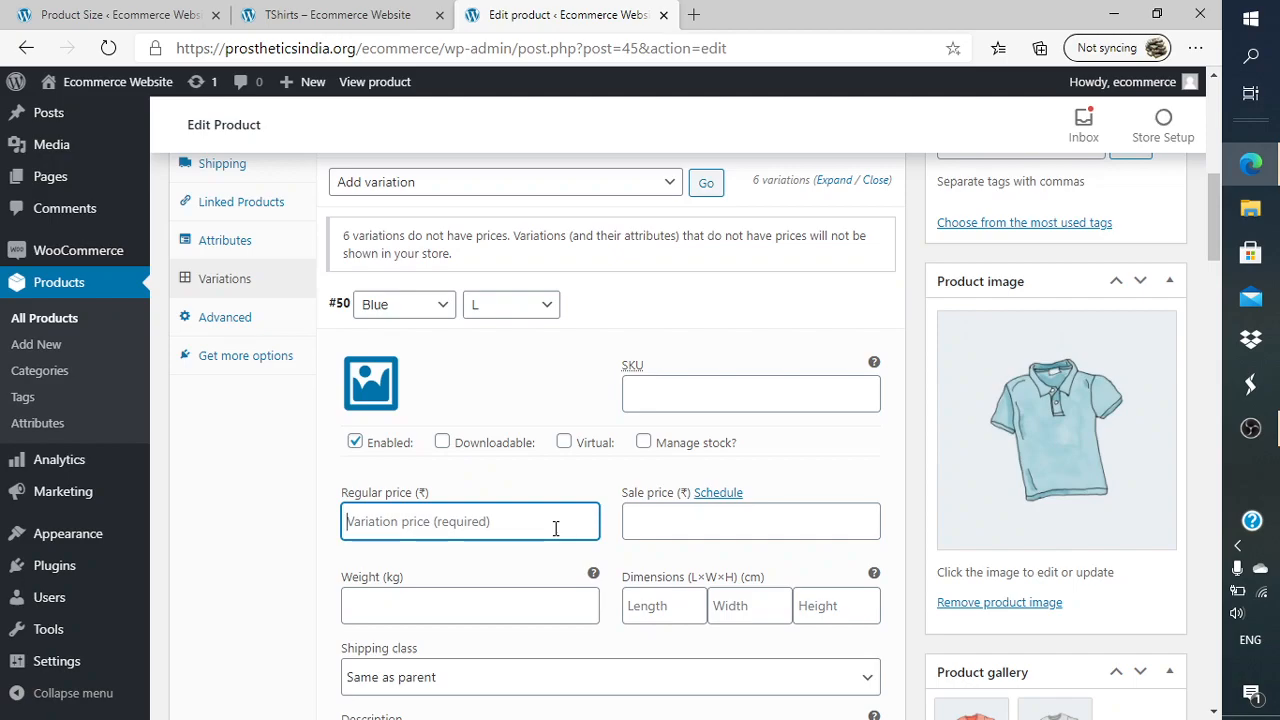
type("1200")
key("Tab")
key("Tab")
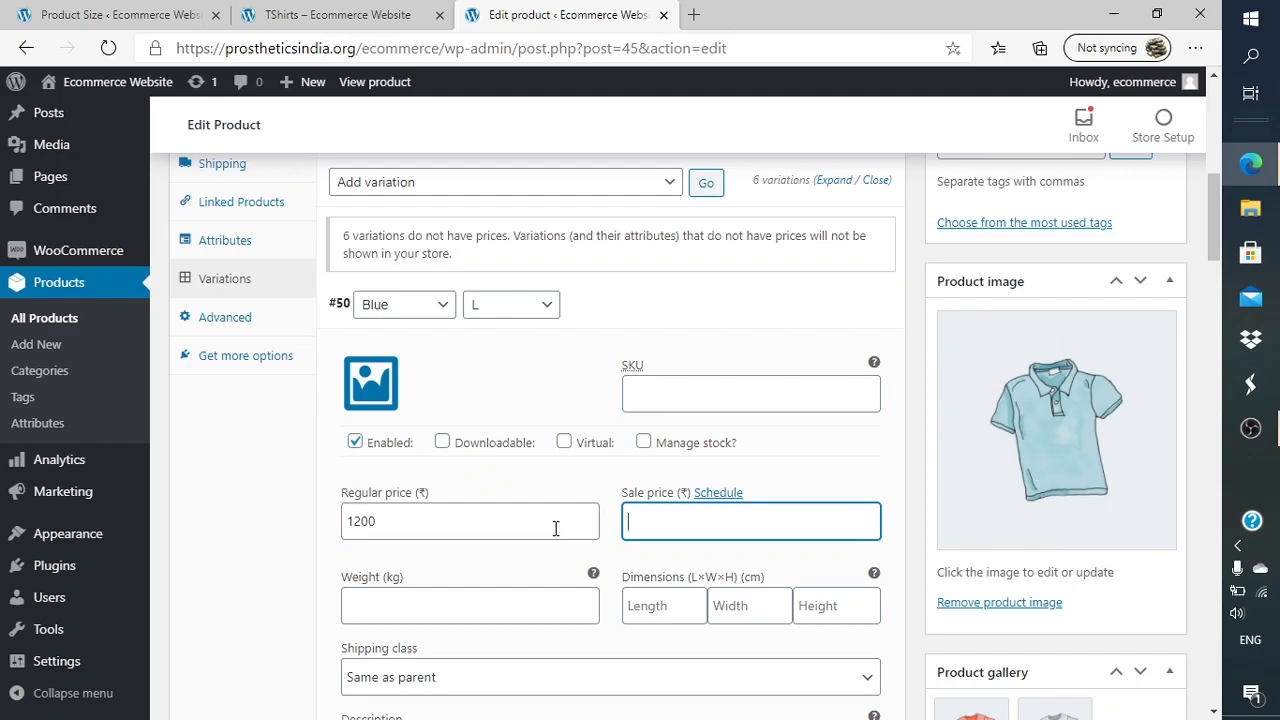
scroll(815, 440, "down", 2)
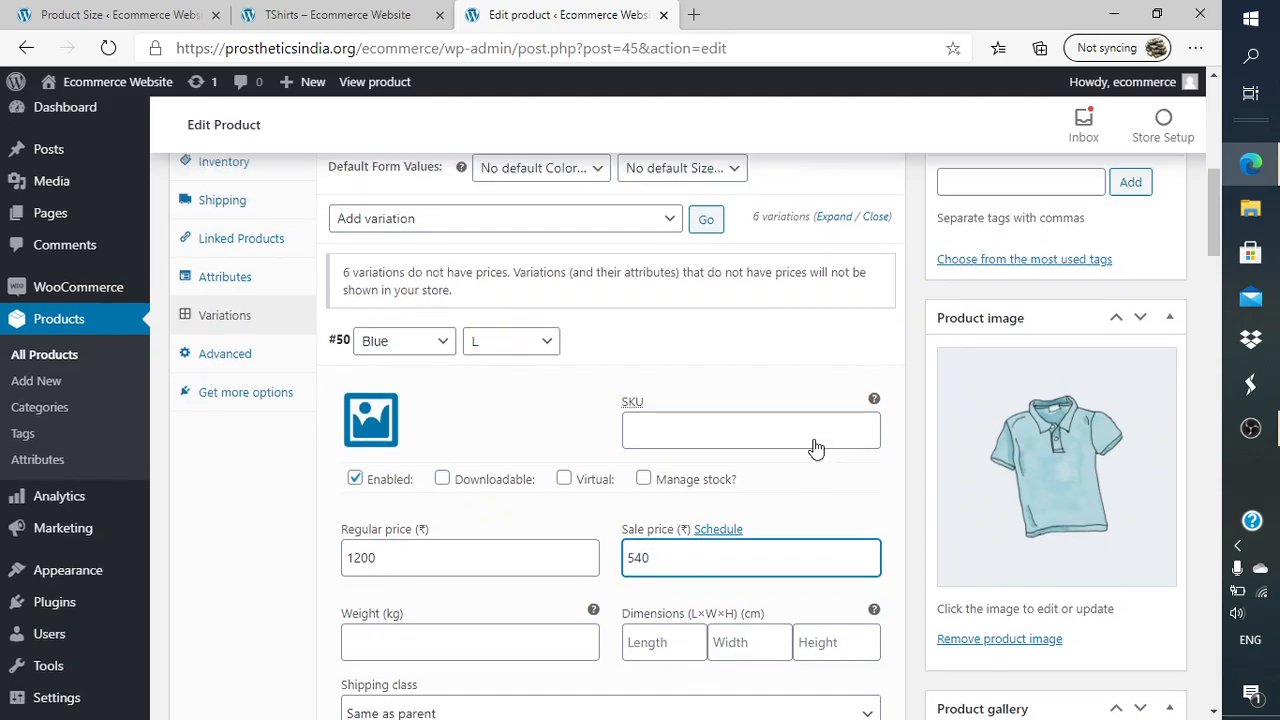
Update the TShirts product to save the prices entered for its variations.
scroll(815, 440, "down", 3)
scroll(815, 443, "up", 8)
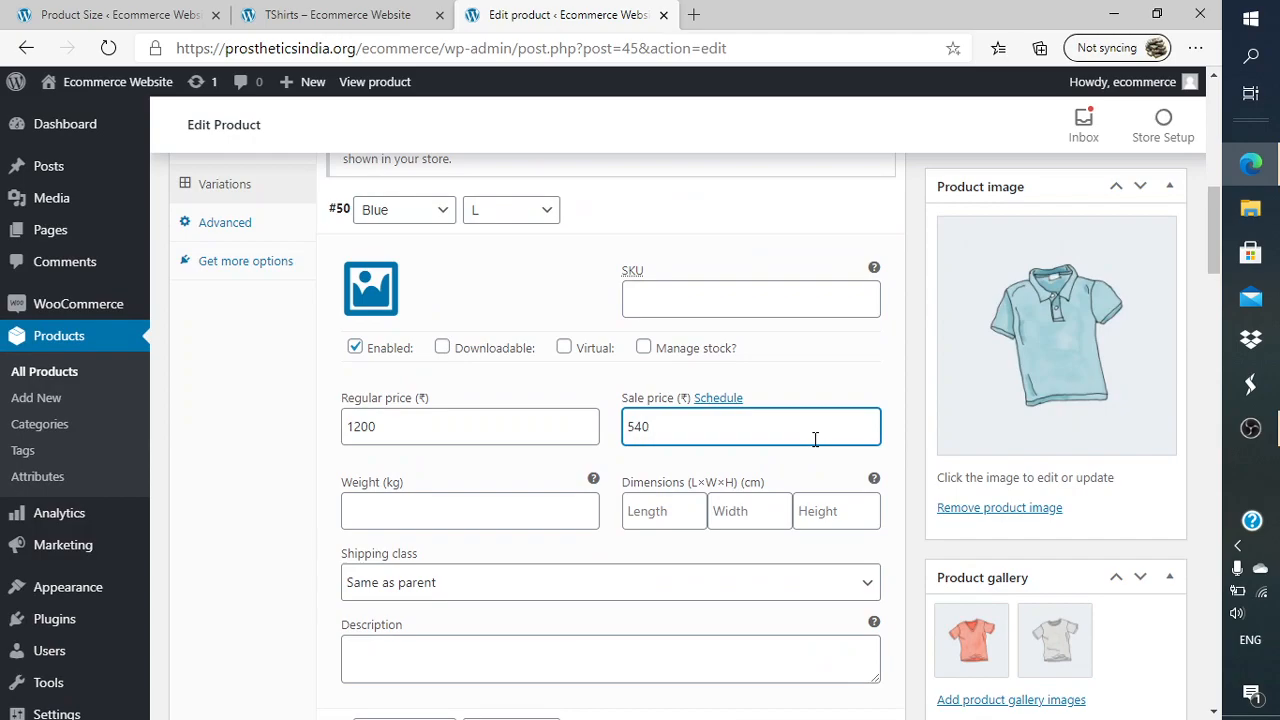
scroll(815, 445, "up", 3)
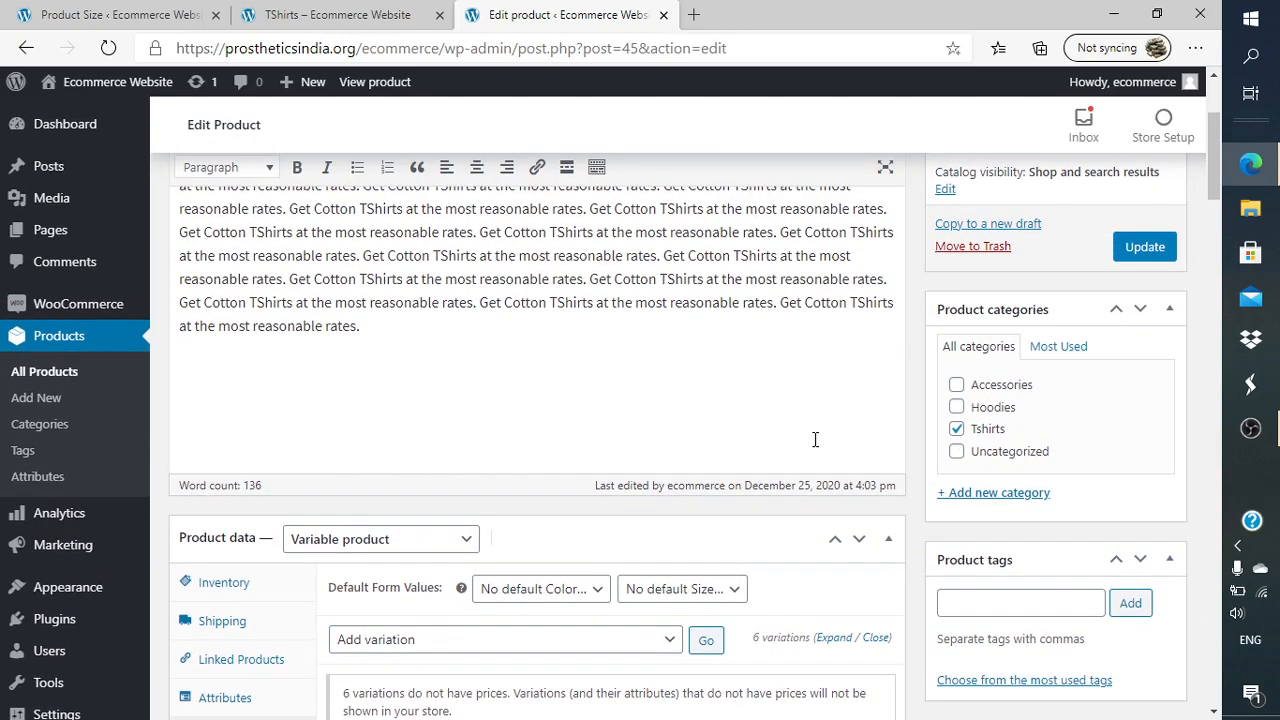
left_click(1165, 257)
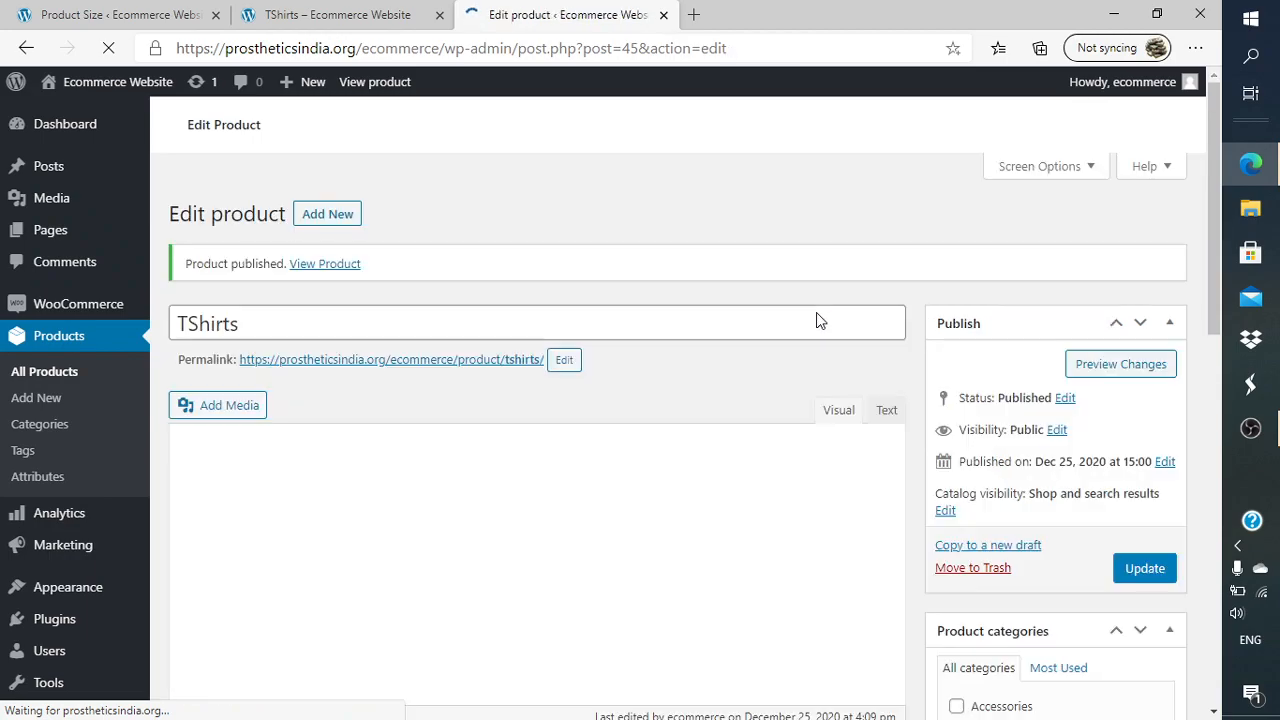
Reload the TShirts storefront page and choose color Blue with size L to check that variation's price.
left_click(330, 14)
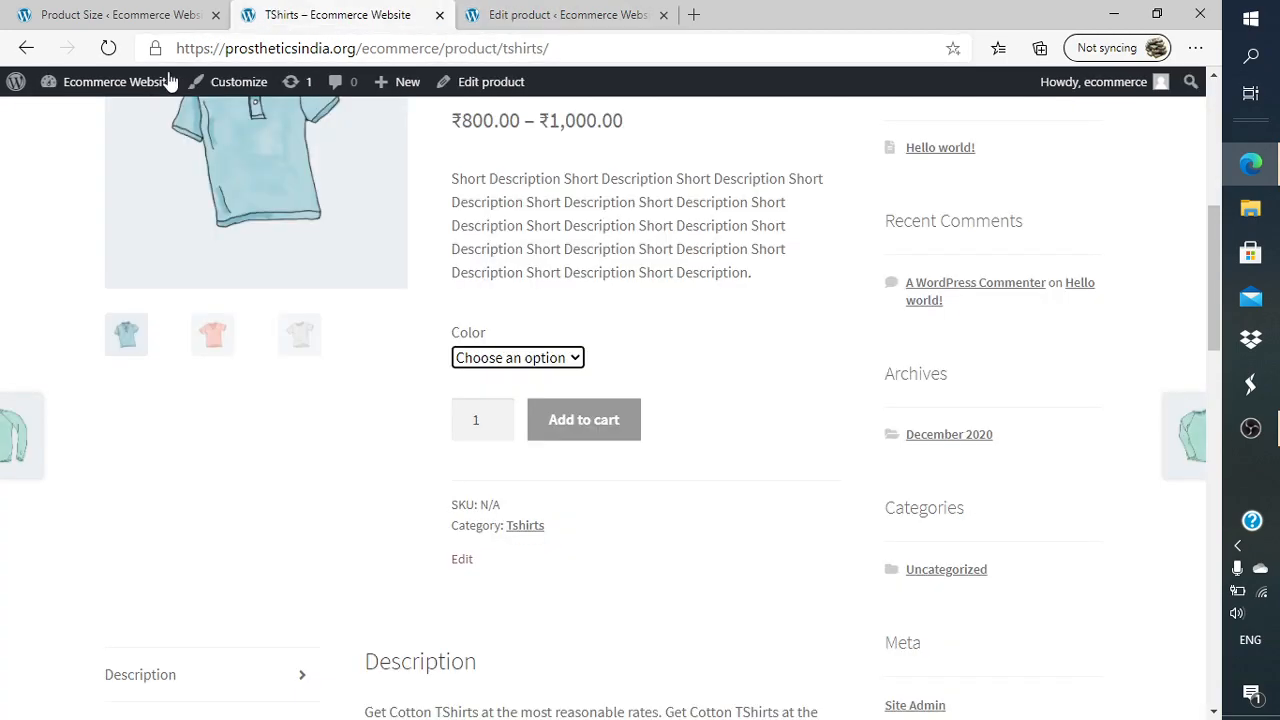
left_click(110, 50)
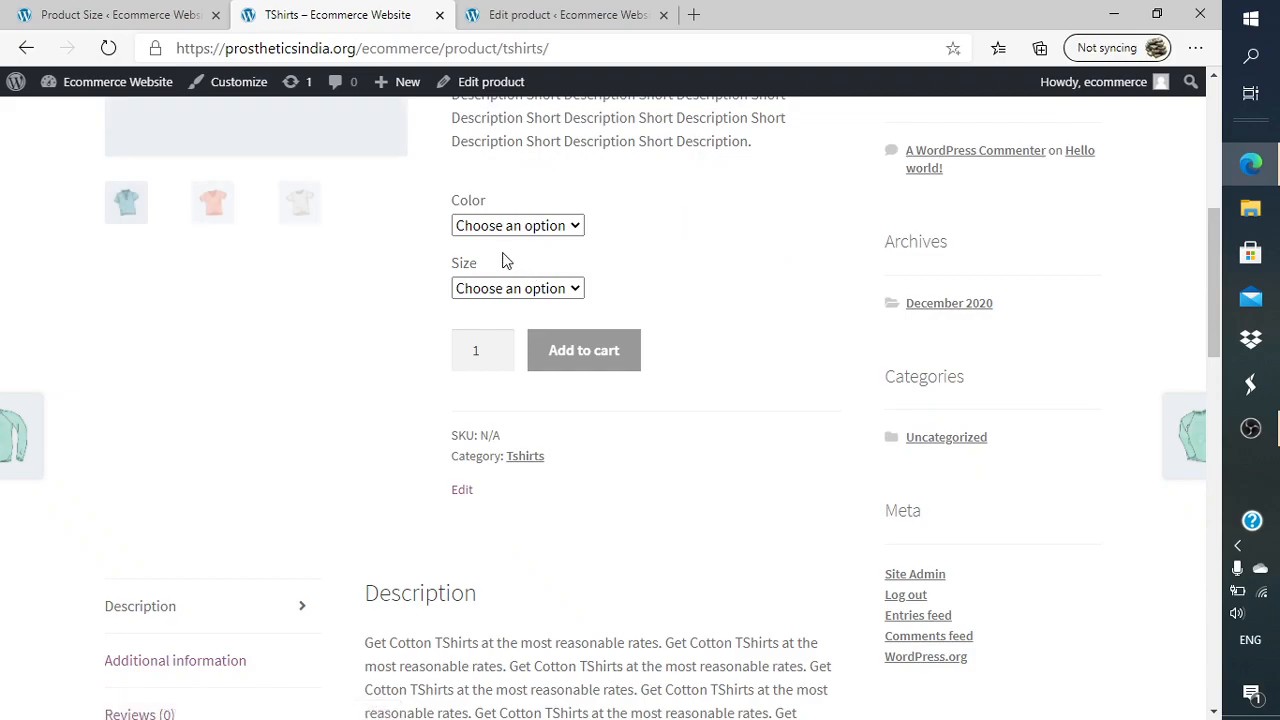
left_click(528, 228)
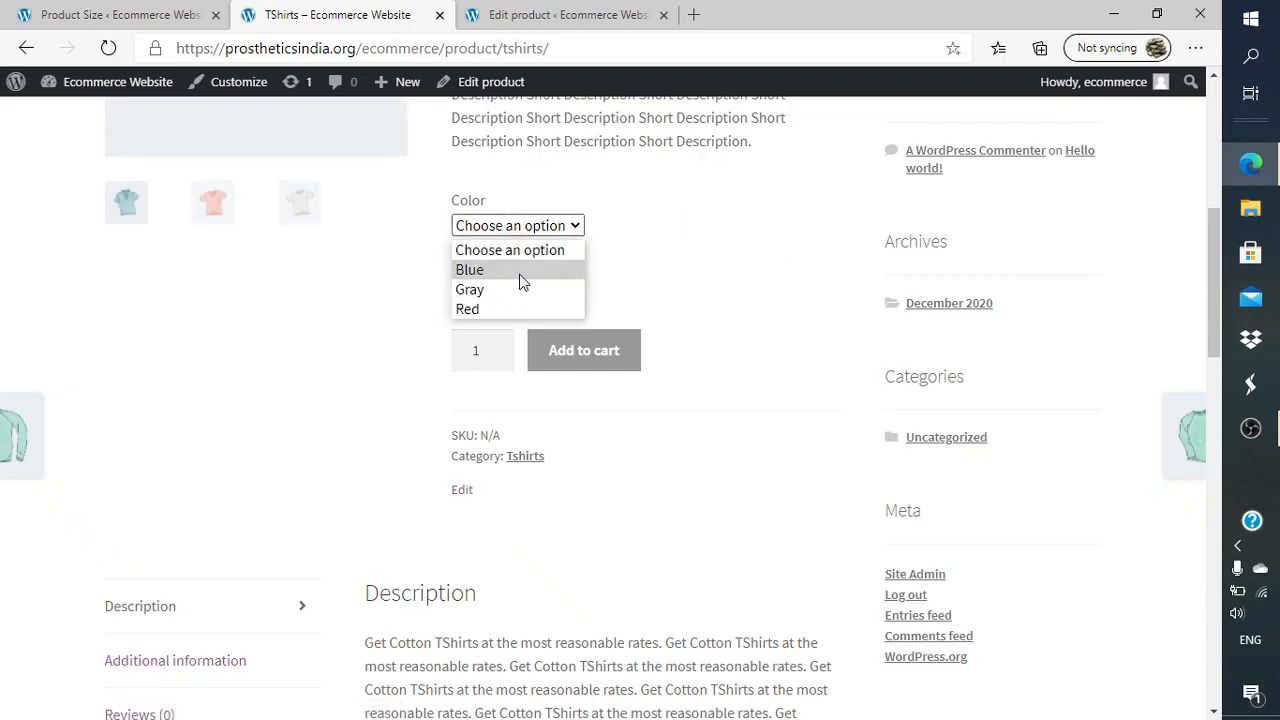
left_click(519, 272)
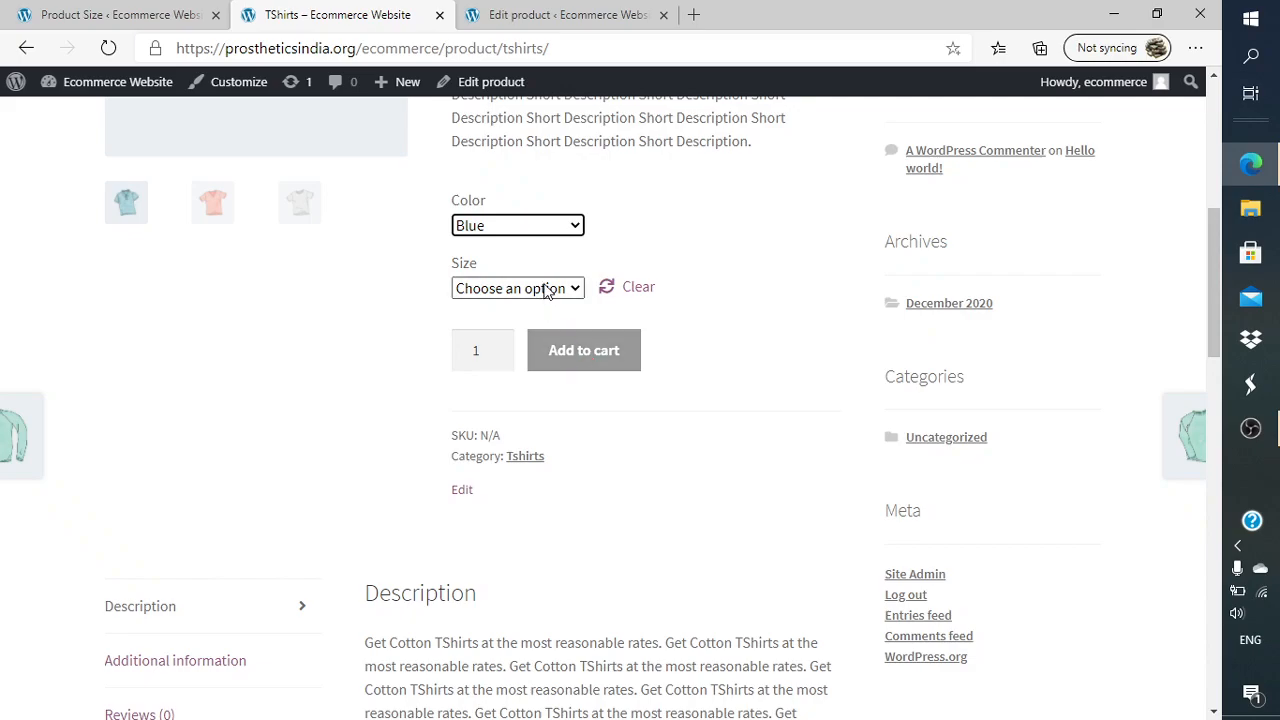
left_click(545, 290)
left_click(526, 335)
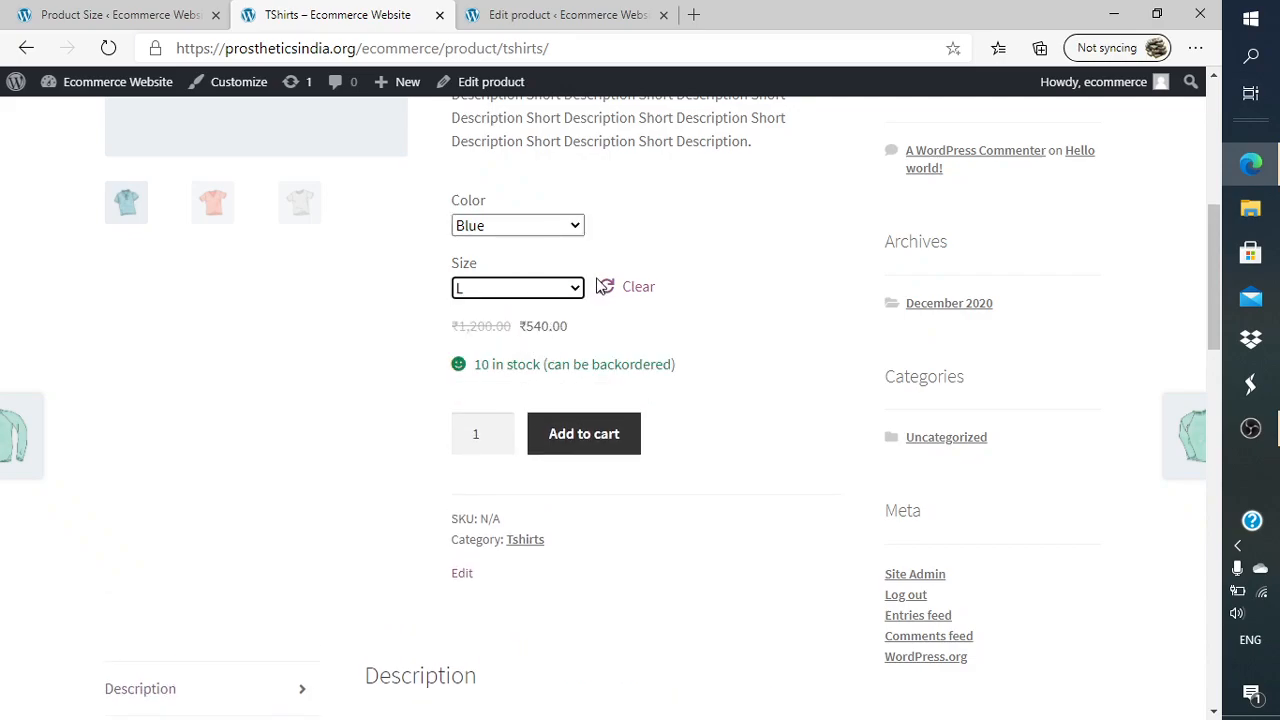
Switch the storefront selection to color Gray and size XL to check that variation's price.
left_click(558, 230)
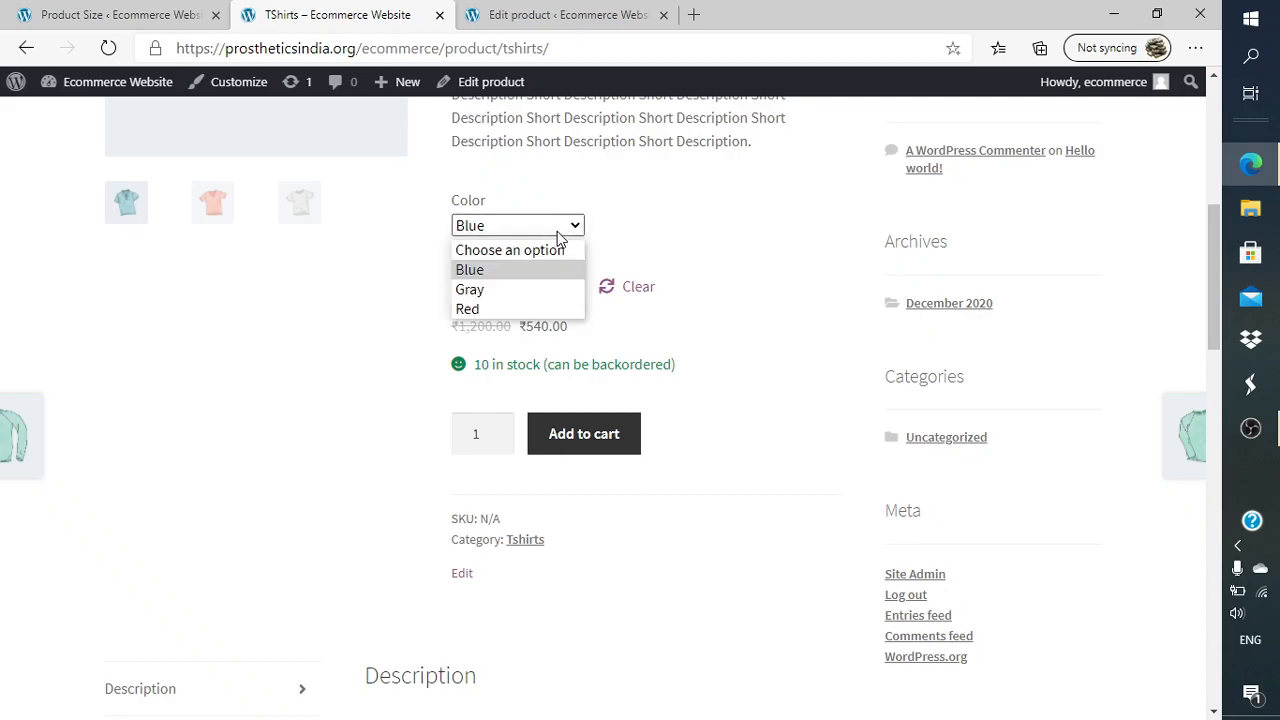
left_click(540, 296)
left_click(540, 290)
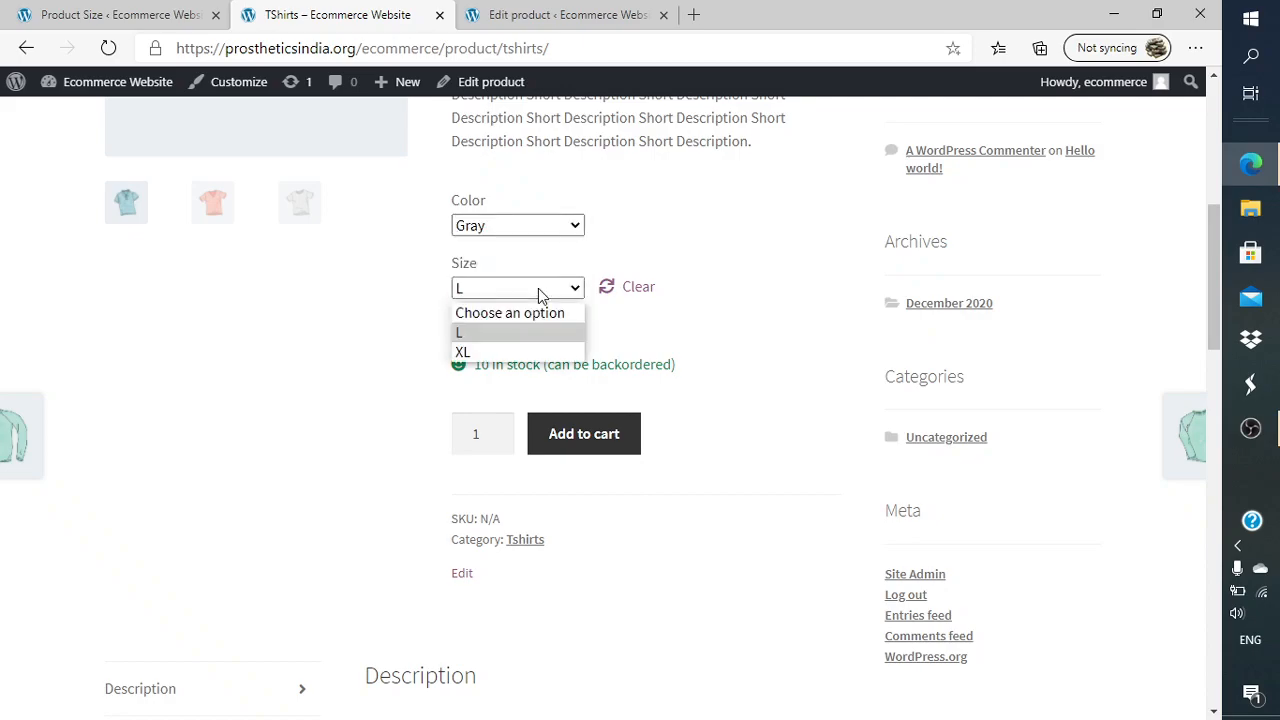
left_click(533, 354)
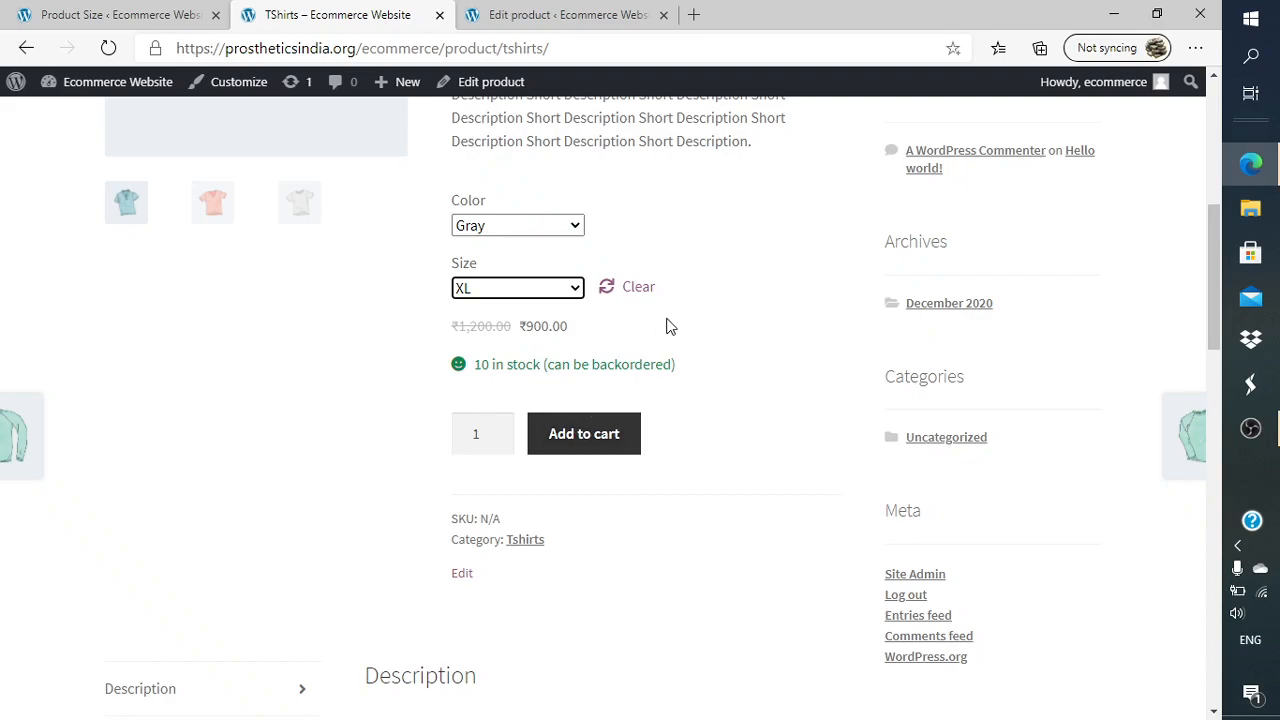
Clear the chosen options on the product page, and reselect color Gray and size XL to recheck the price.
left_click(640, 284)
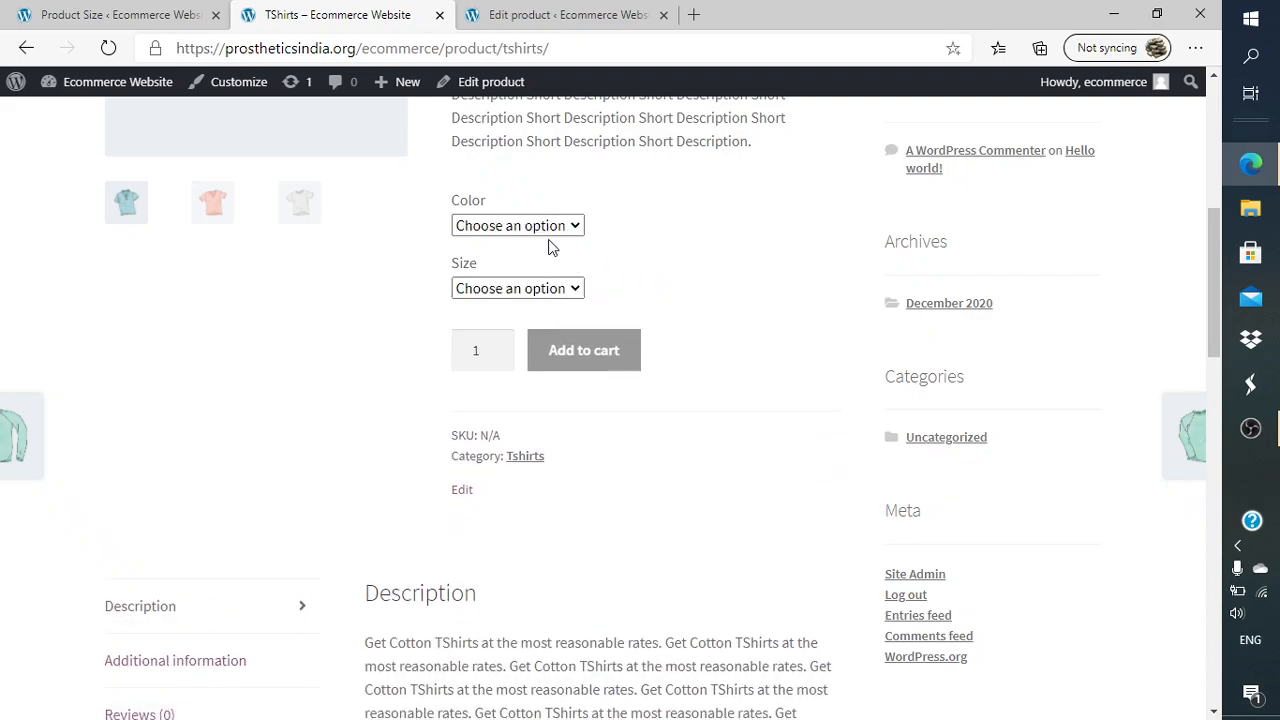
left_click(579, 223)
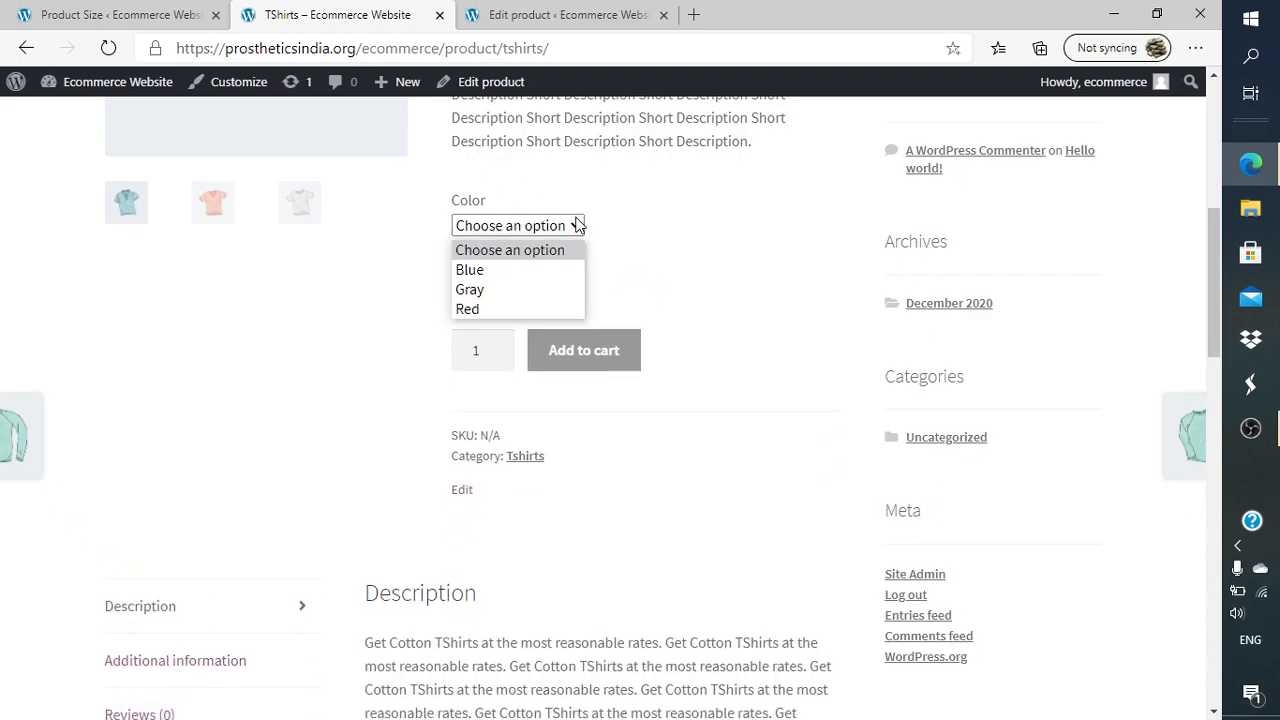
left_click(537, 290)
left_click(543, 287)
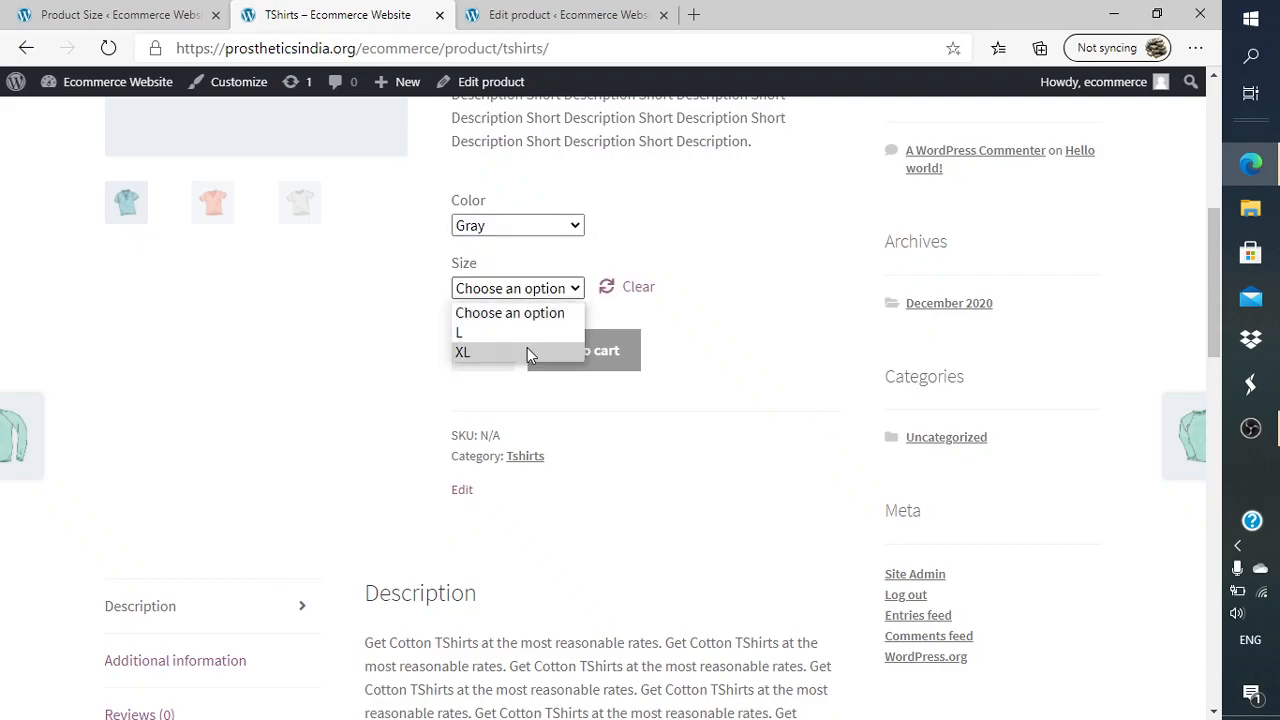
left_click(527, 347)
left_click(731, 245)
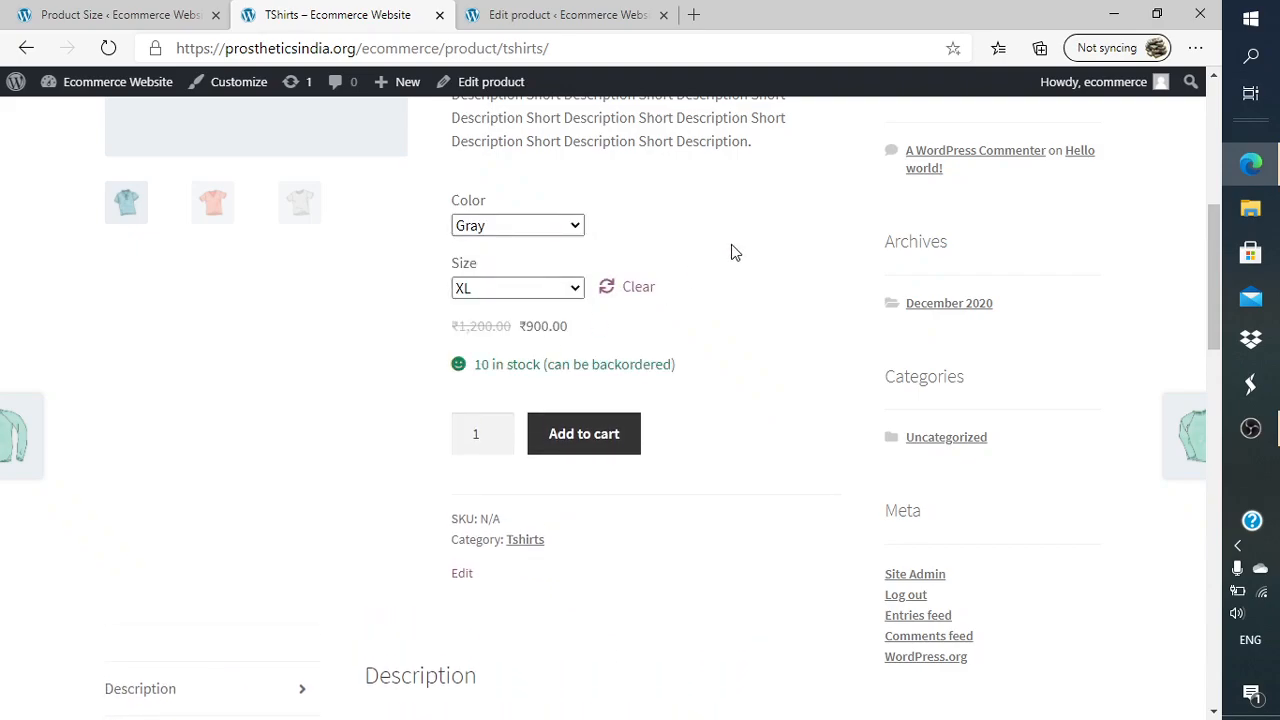